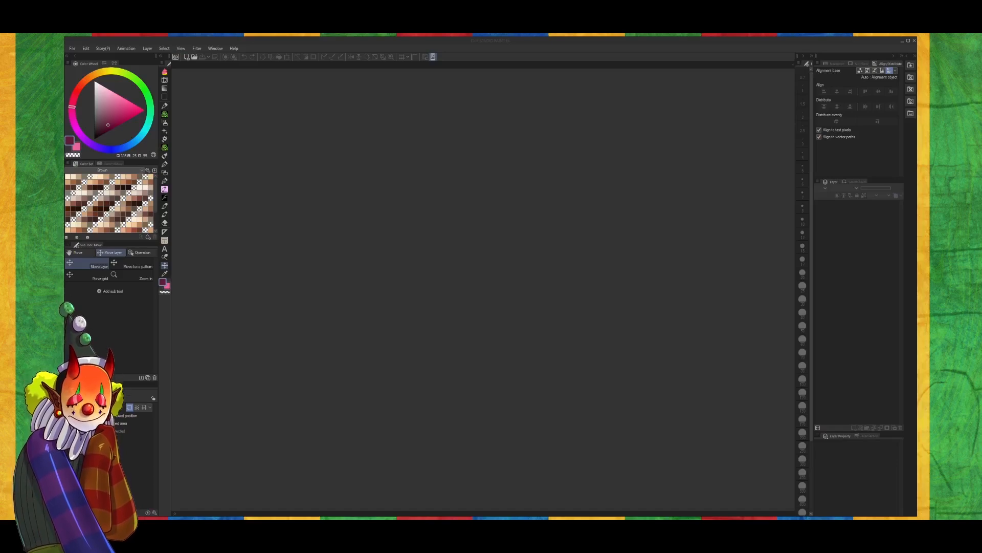
pyautogui.click(332, 186)
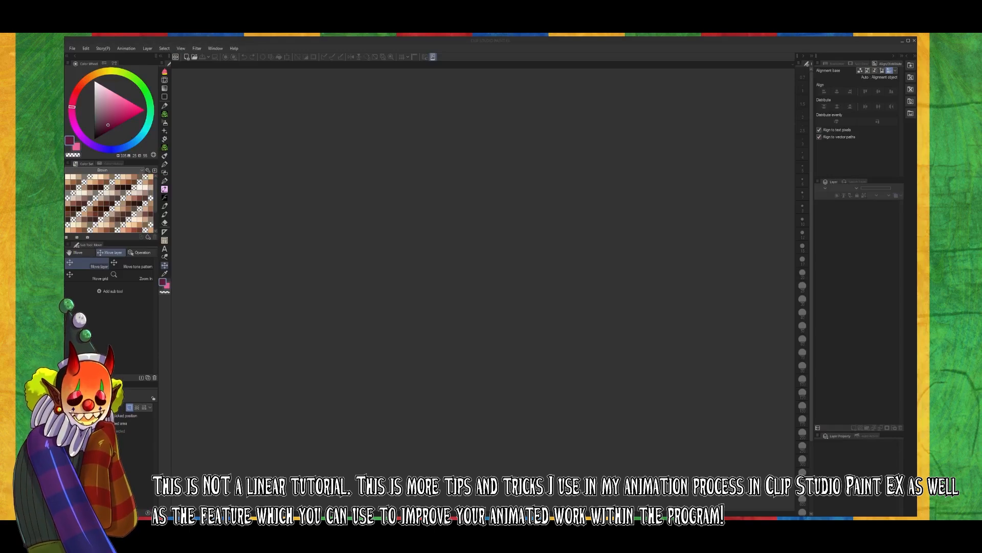
pyautogui.click(158, 331)
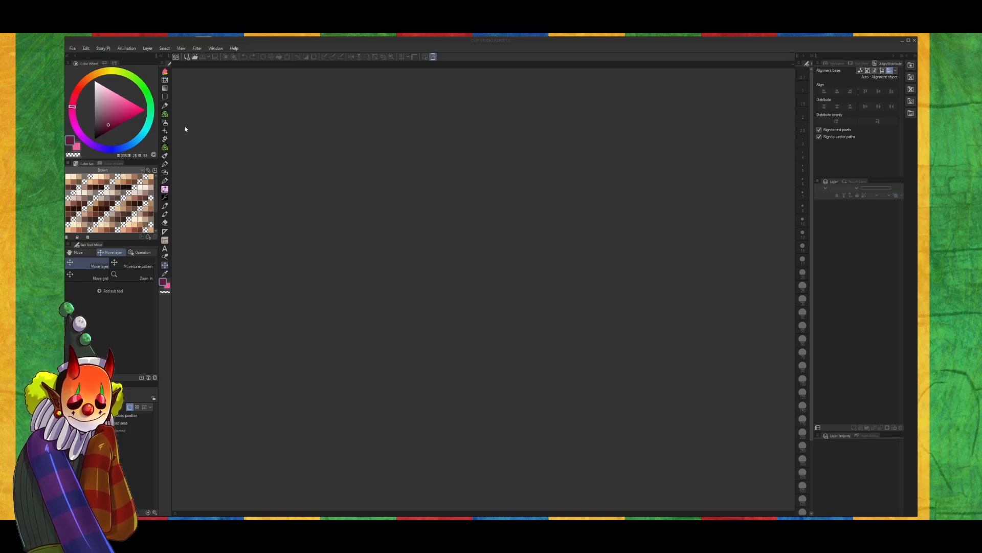
pyautogui.click(125, 48)
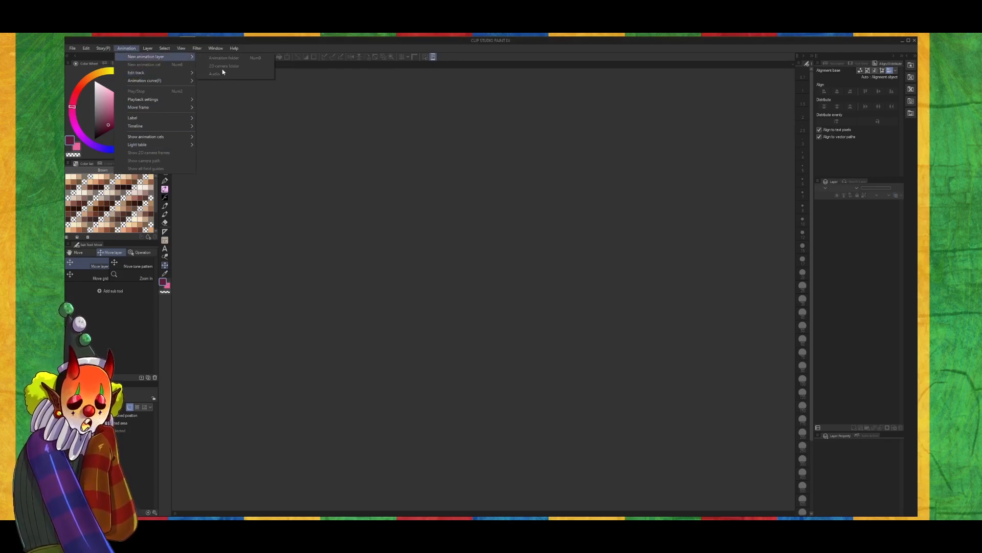
pyautogui.moveTo(185, 75)
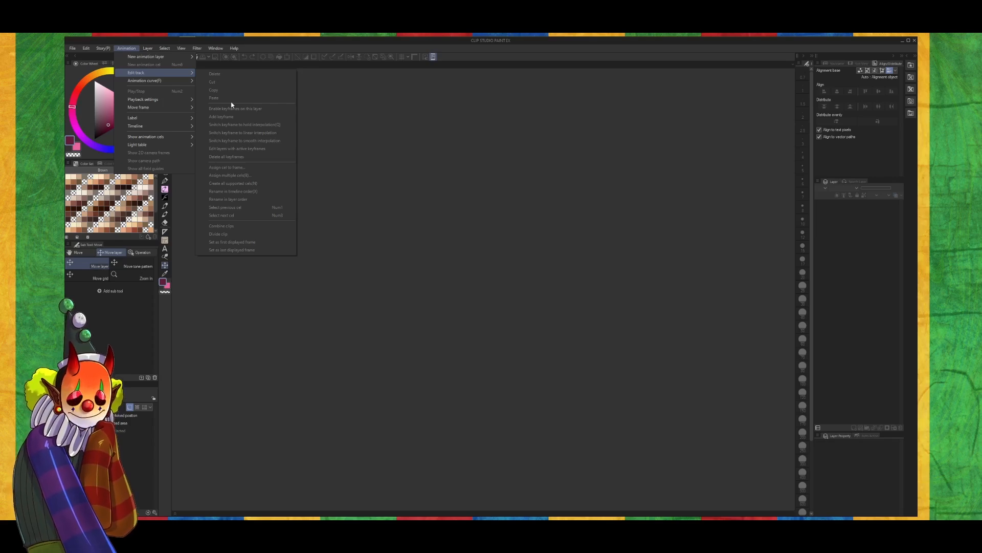
pyautogui.click(174, 466)
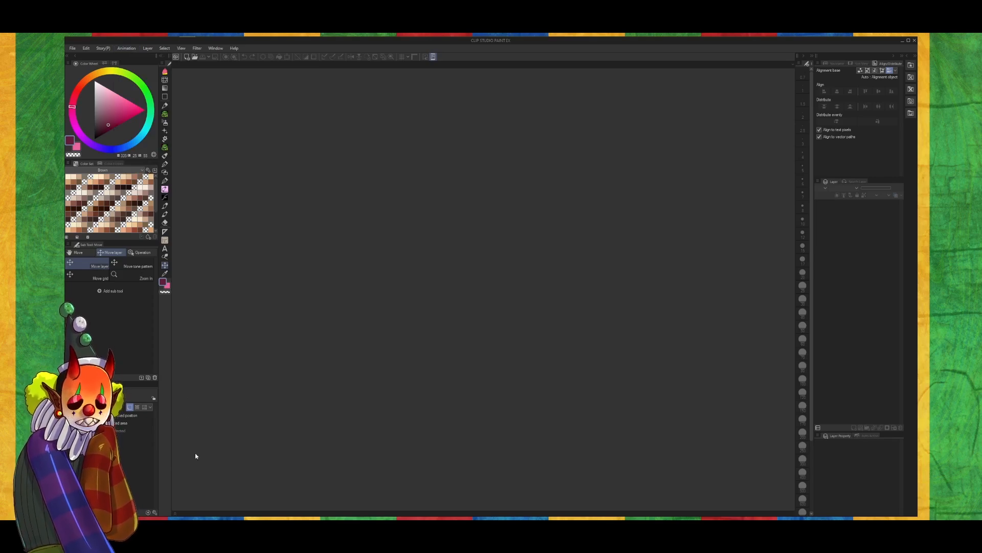
# Open the collapsed Timeline palette below the canvas area and check that it is enabled among the program's windows
pyautogui.click(175, 513)
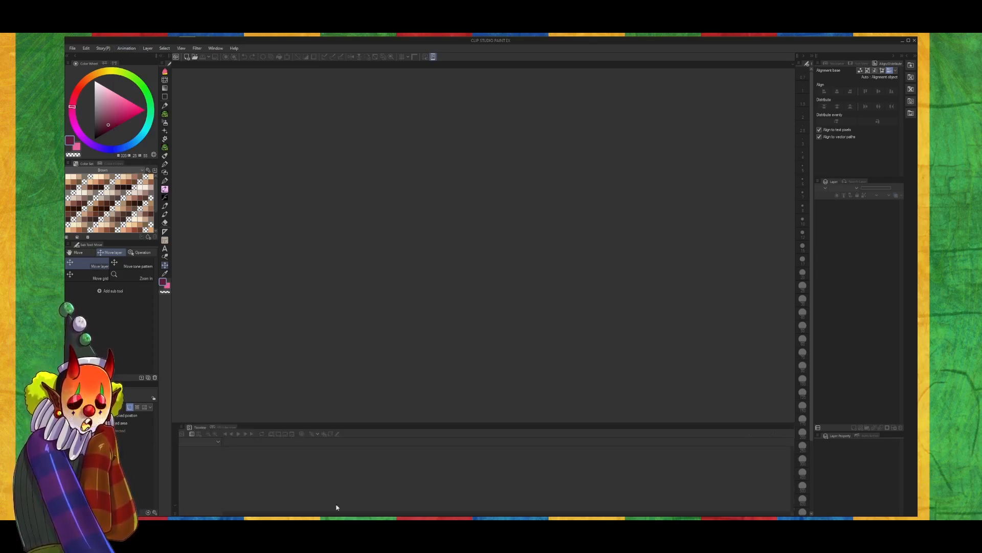
pyautogui.click(215, 48)
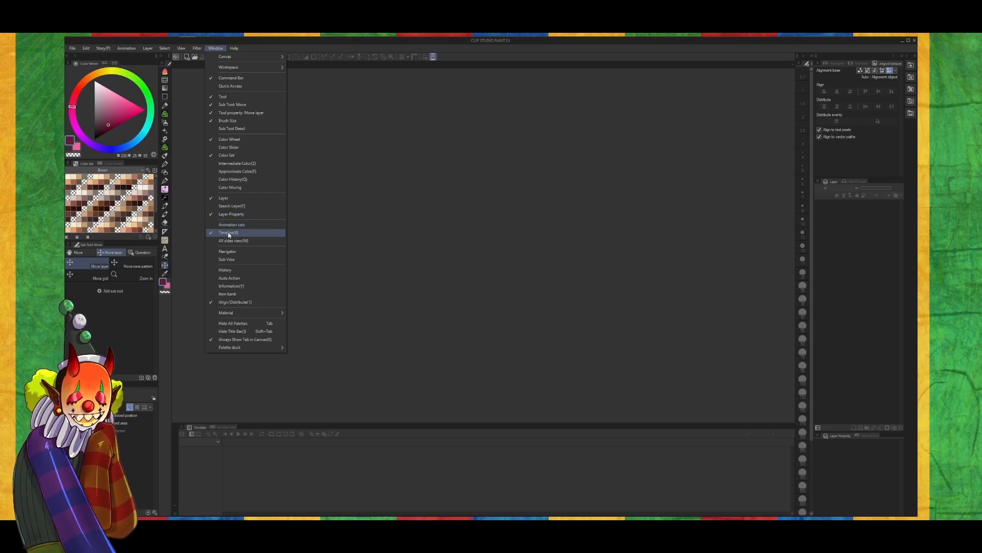
pyautogui.click(335, 214)
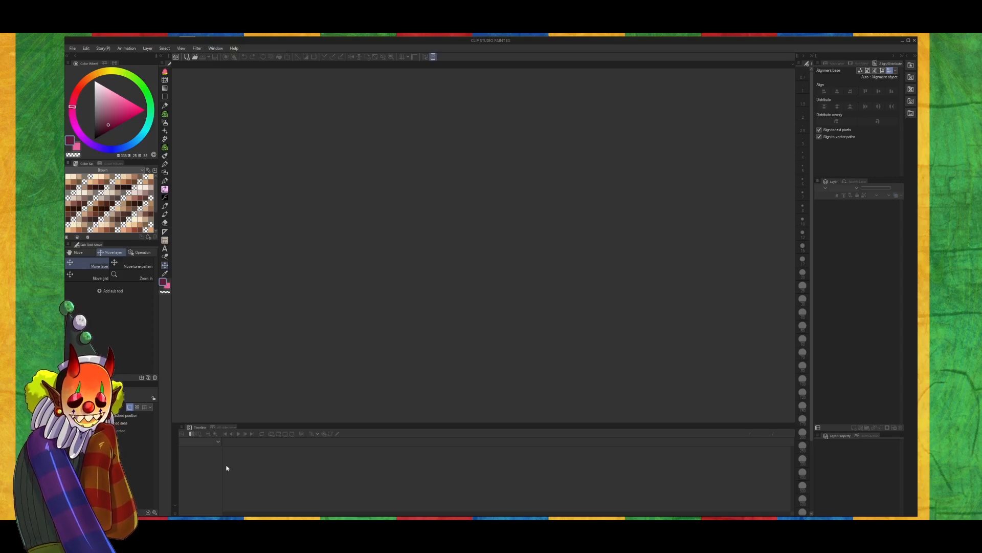
# Look over the Timeline palette's options and the All sides view palette, ending back on the Timeline
pyautogui.click(181, 428)
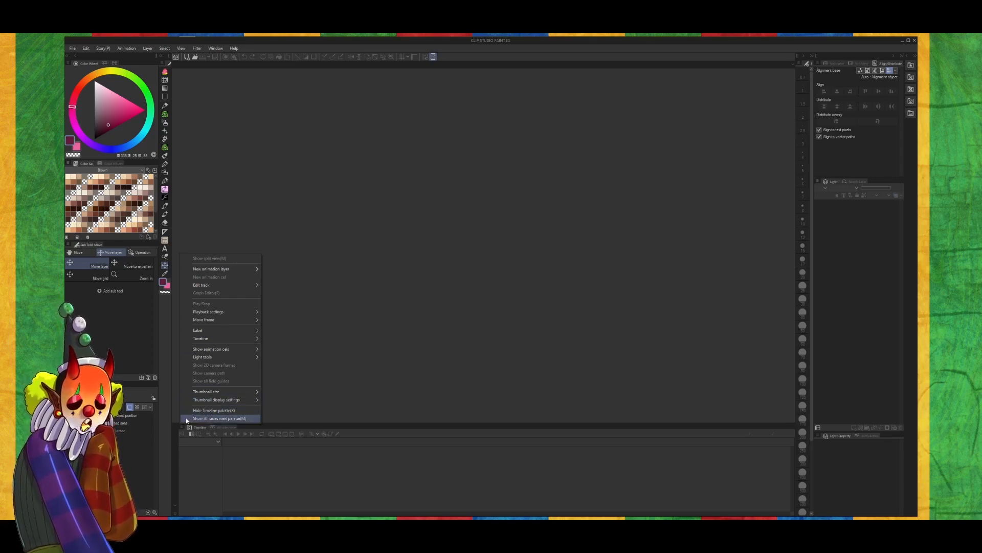
pyautogui.click(194, 463)
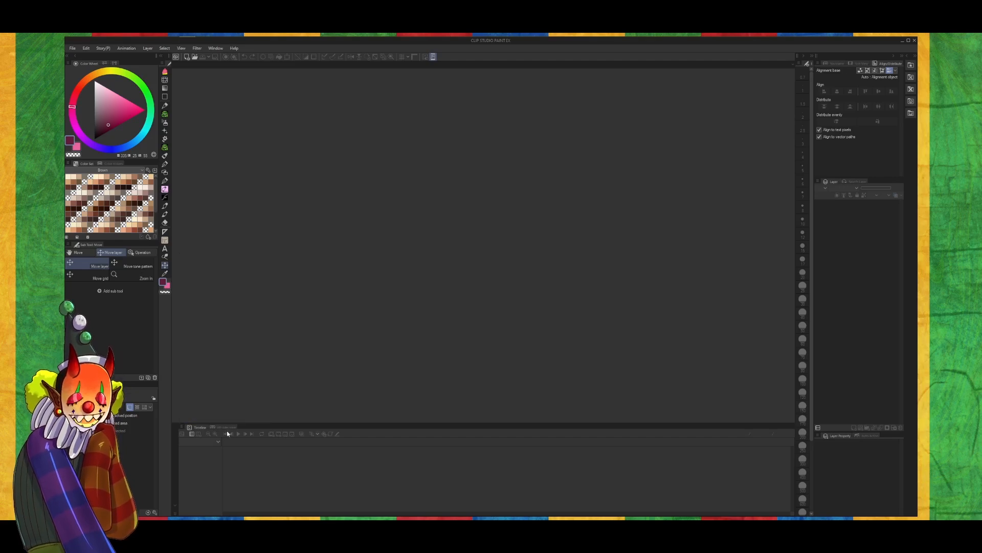
pyautogui.click(225, 427)
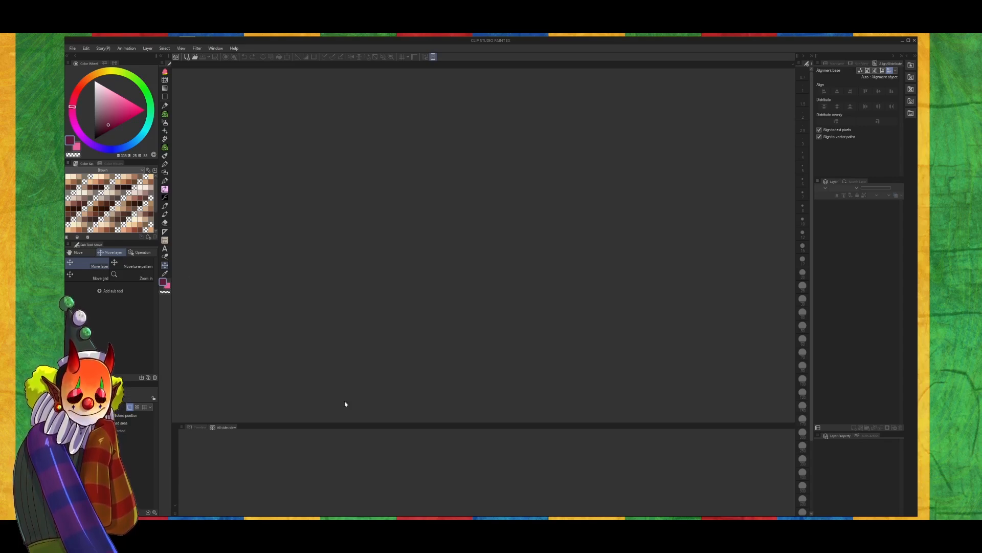
pyautogui.click(197, 427)
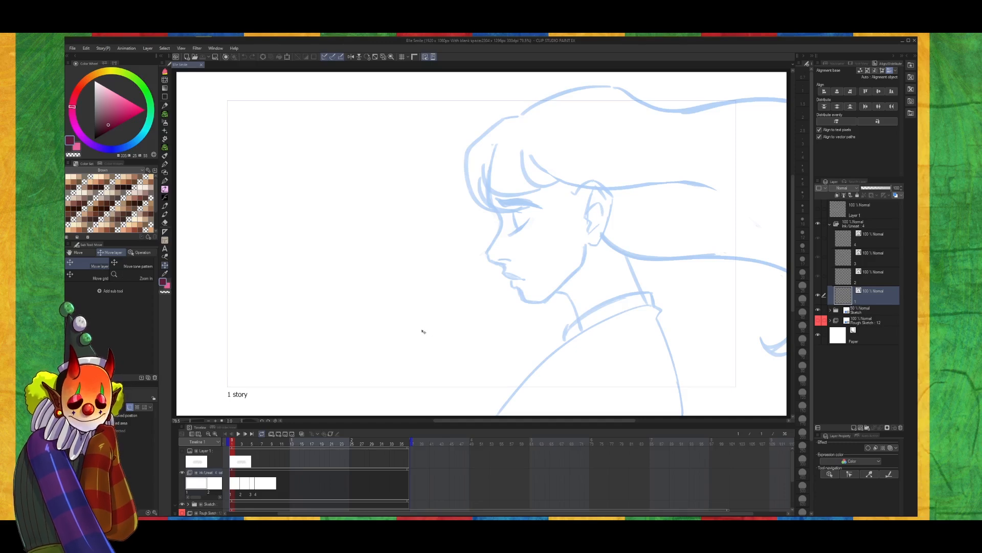
# Zoom in on the timeline so its frames and cels are spread out wider
pyautogui.click(215, 434)
pyautogui.click(215, 434)
pyautogui.click(215, 434)
pyautogui.click(215, 433)
pyautogui.click(215, 435)
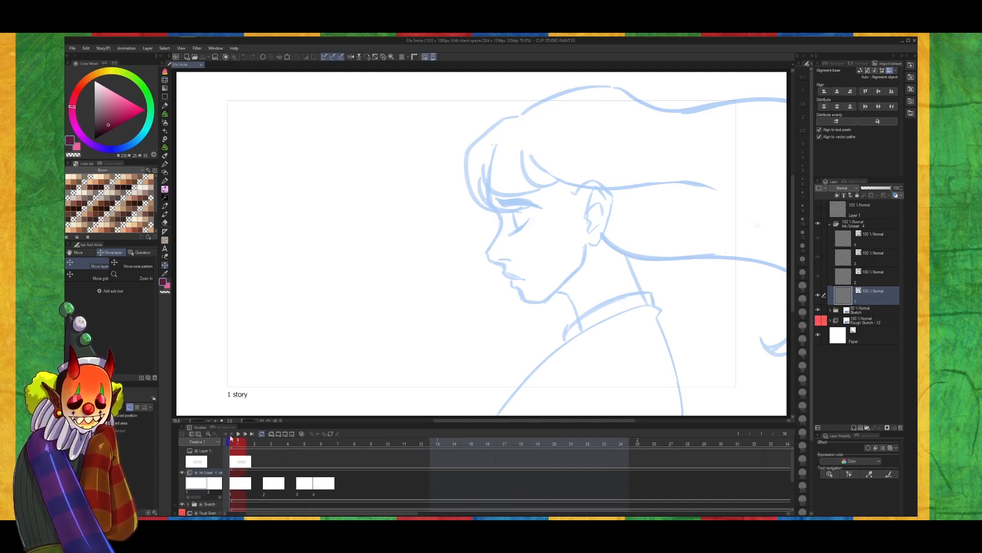
pyautogui.click(209, 434)
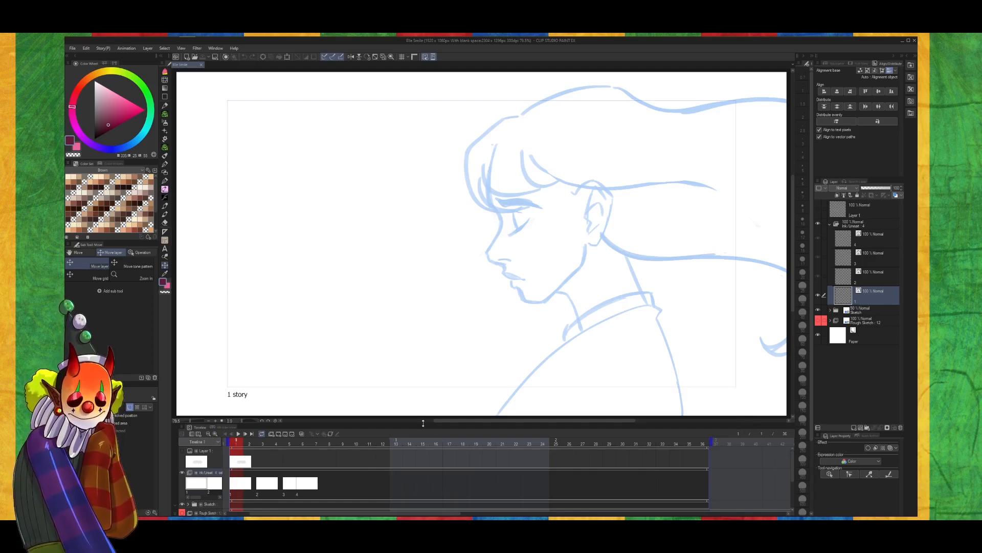
# Enlarge the Timeline palette upward with the whole canvas fitted in view, and expand the Sketch folder's tracks
pyautogui.moveTo(423, 423); pyautogui.dragTo(425, 241)
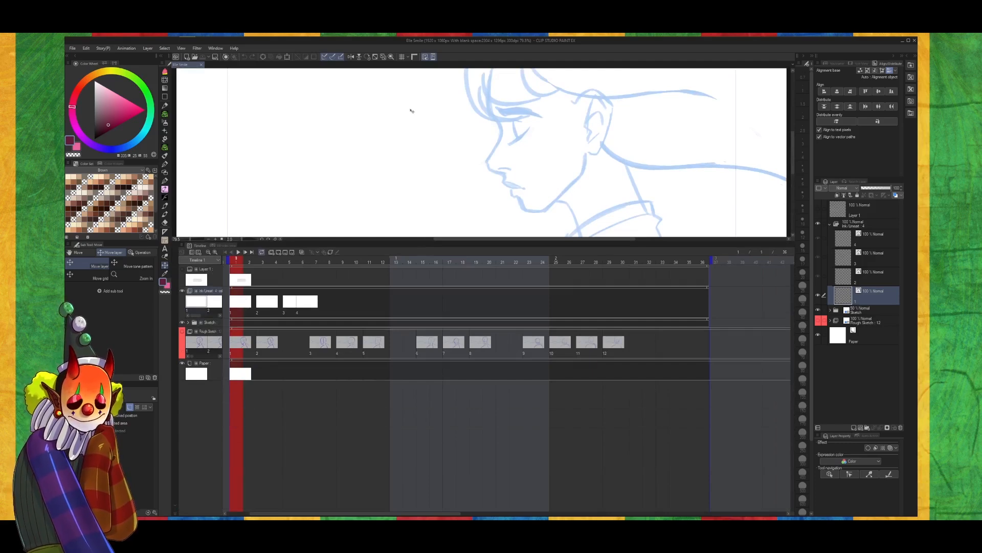
pyautogui.hotkey('ctrl', '0')
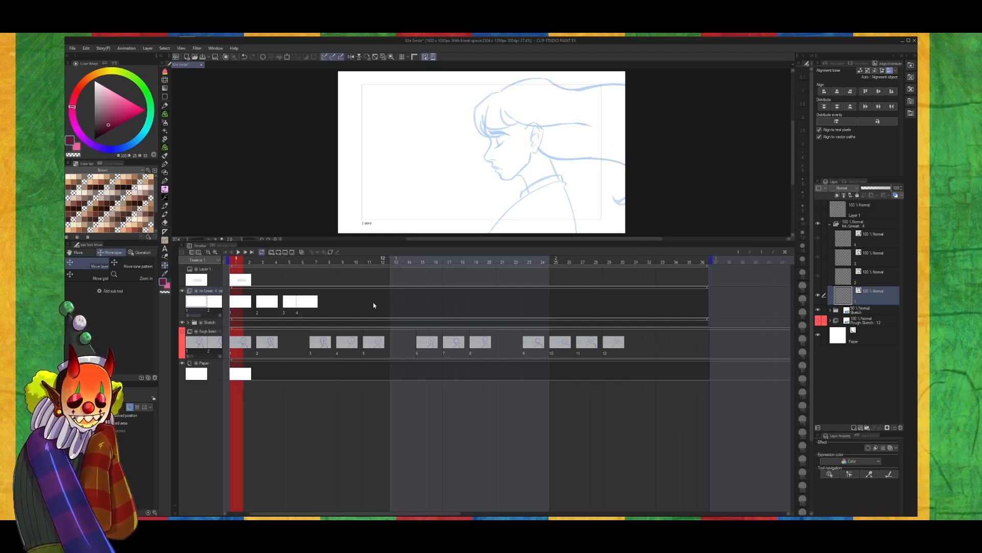
pyautogui.click(188, 323)
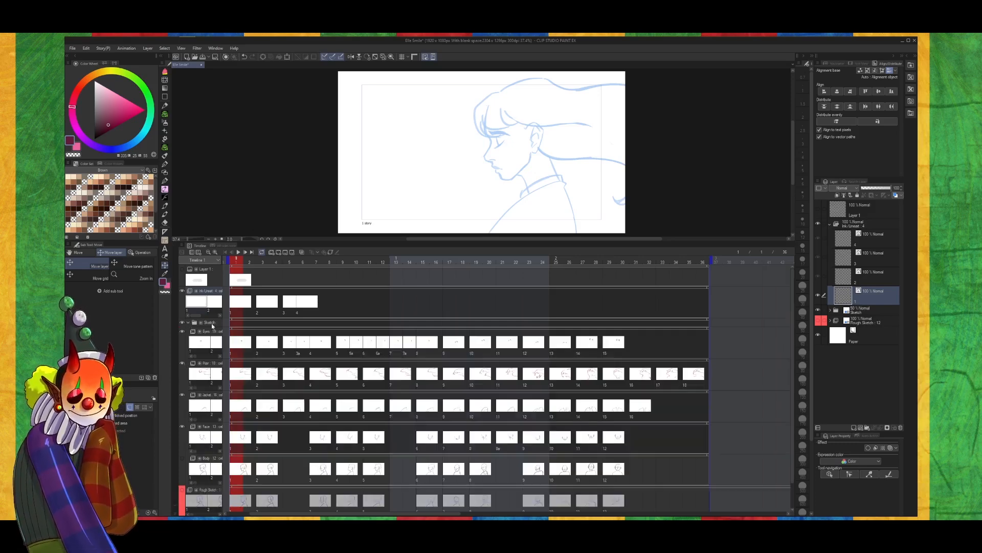
pyautogui.scroll(-1, 385, 367)
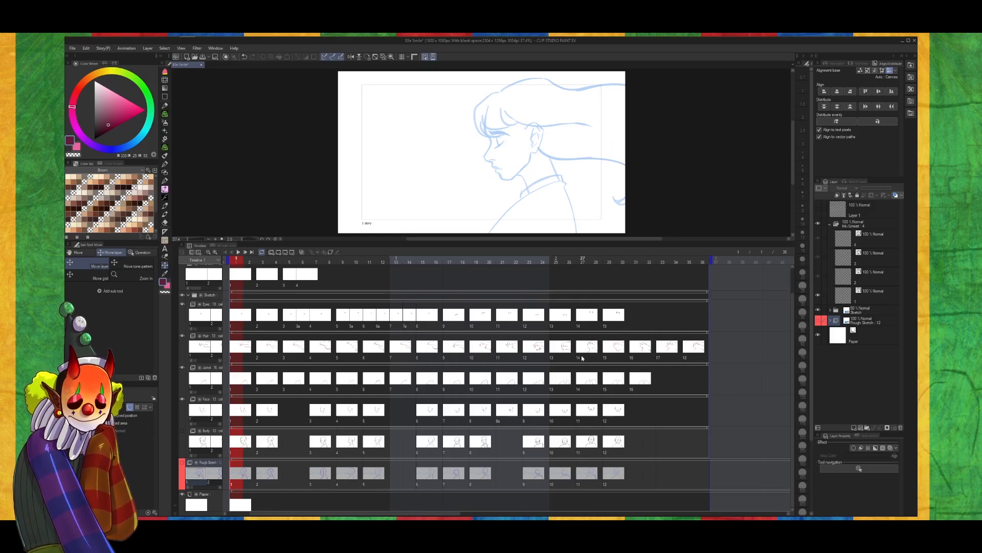
# Show the Rough Sketch track on the canvas for a look and hide it again
pyautogui.click(182, 463)
pyautogui.click(182, 463)
pyautogui.click(182, 463)
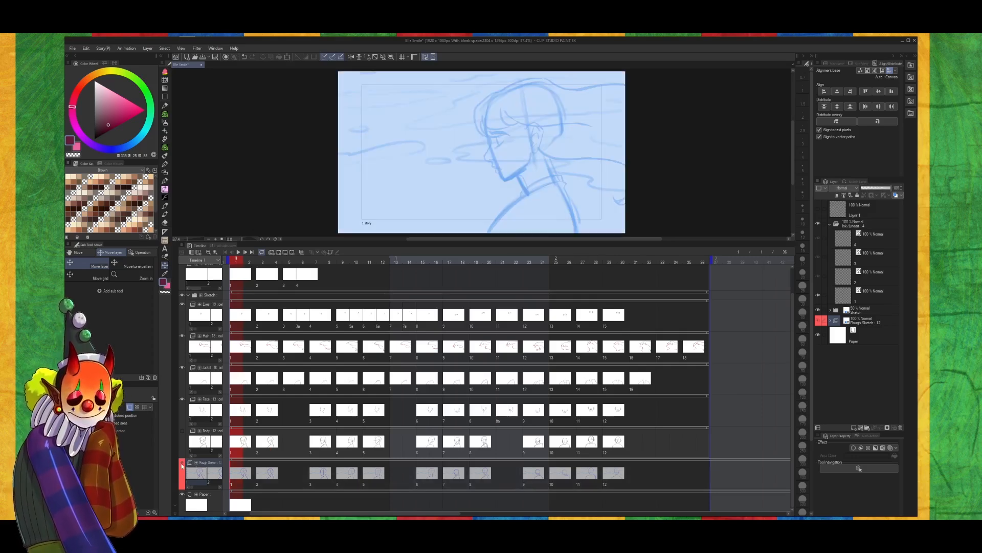
pyautogui.click(182, 463)
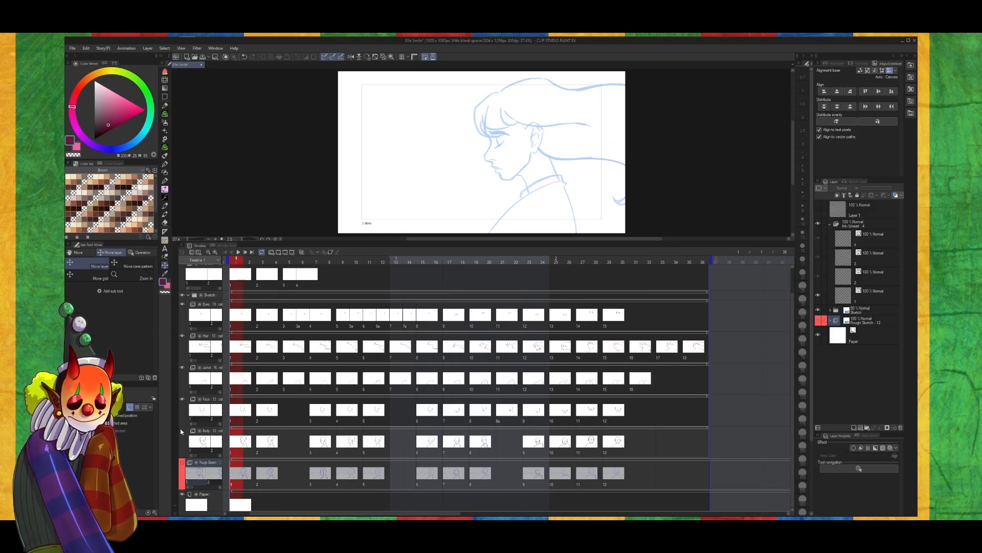
# Show the Body track and hide the four other tracks in the Sketch folder
pyautogui.click(182, 431)
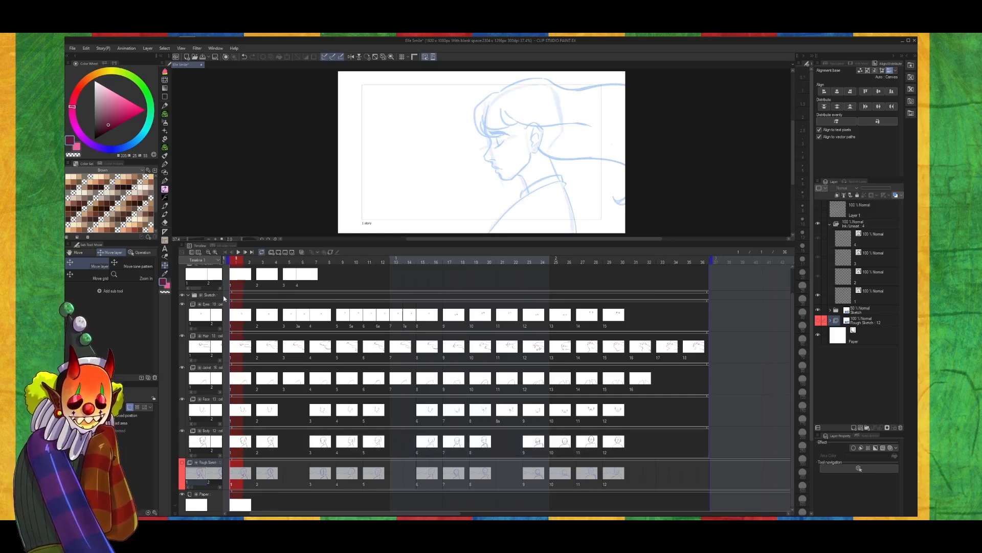
pyautogui.scroll(2, 224, 298)
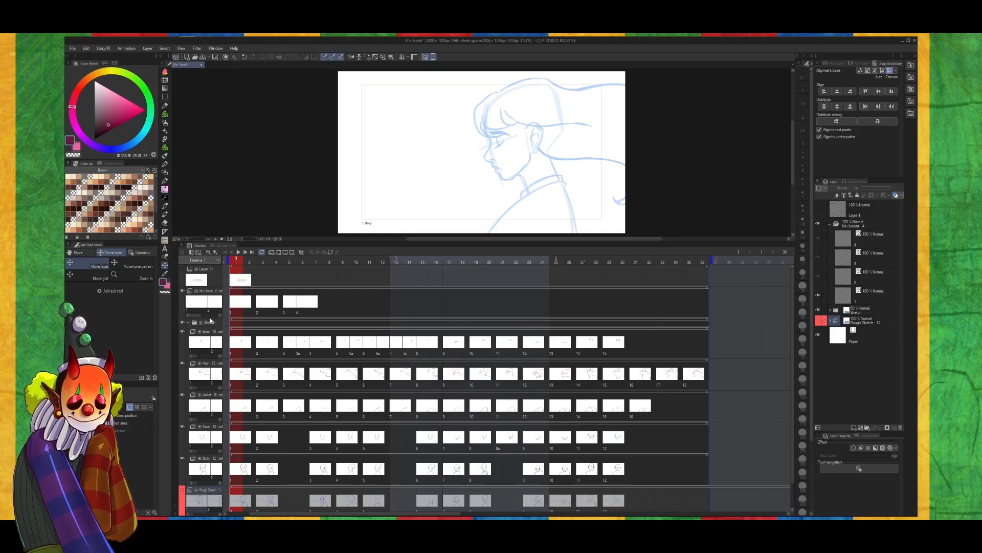
pyautogui.scroll(-1, 210, 327)
pyautogui.scroll(-1, 210, 333)
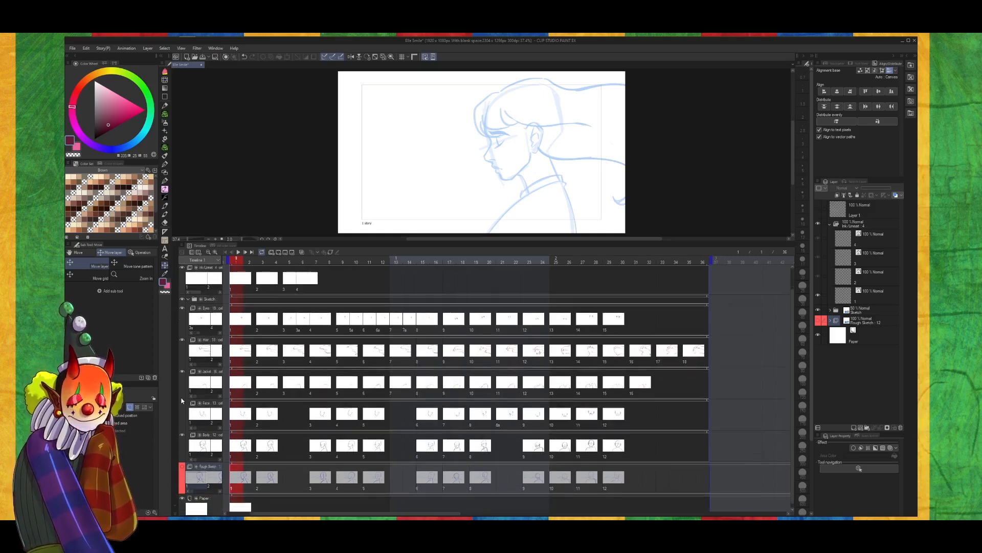
pyautogui.moveTo(182, 403); pyautogui.dragTo(182, 312)
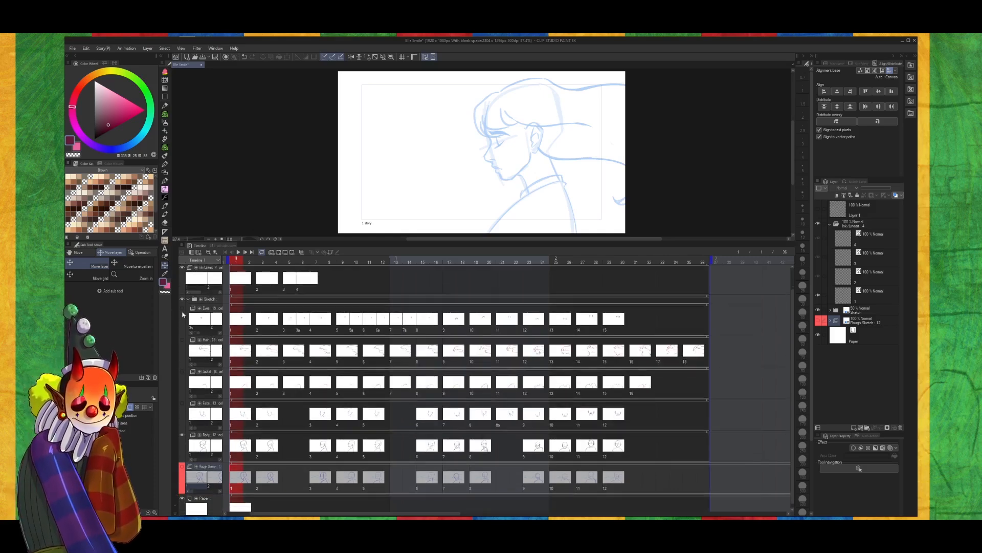
# Go through the Body track's cels one after another to examine the head-turn poses
pyautogui.click(235, 446)
pyautogui.click(263, 446)
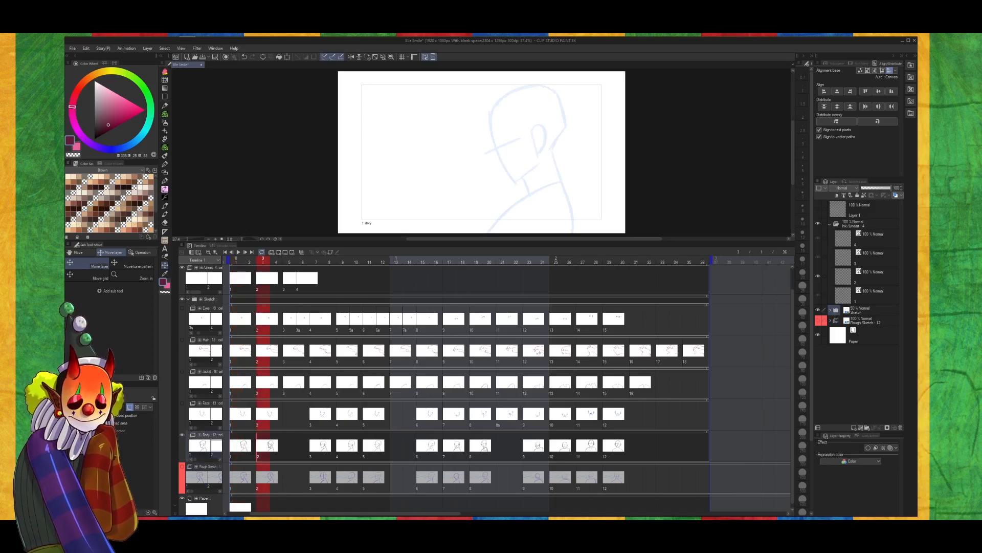
pyautogui.click(317, 445)
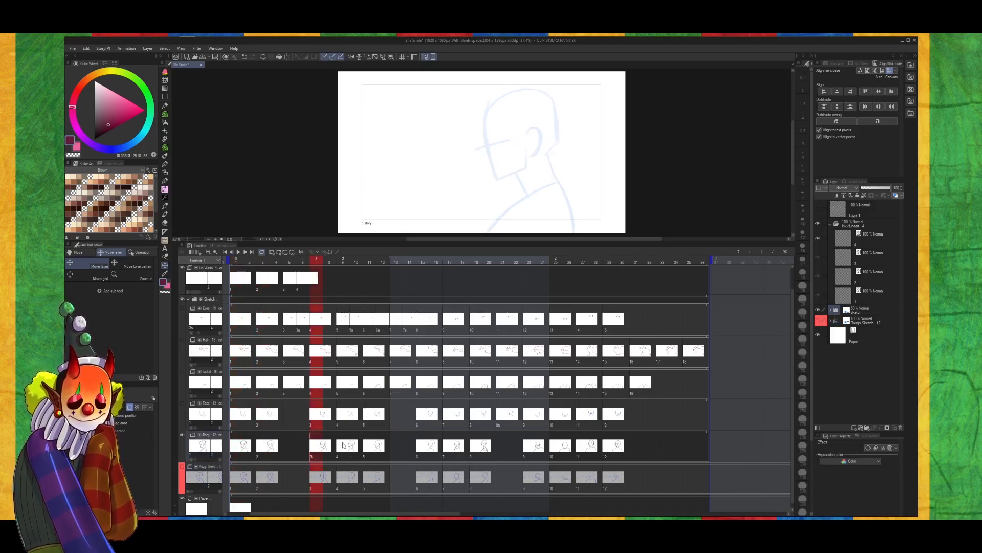
pyautogui.click(344, 446)
pyautogui.click(373, 446)
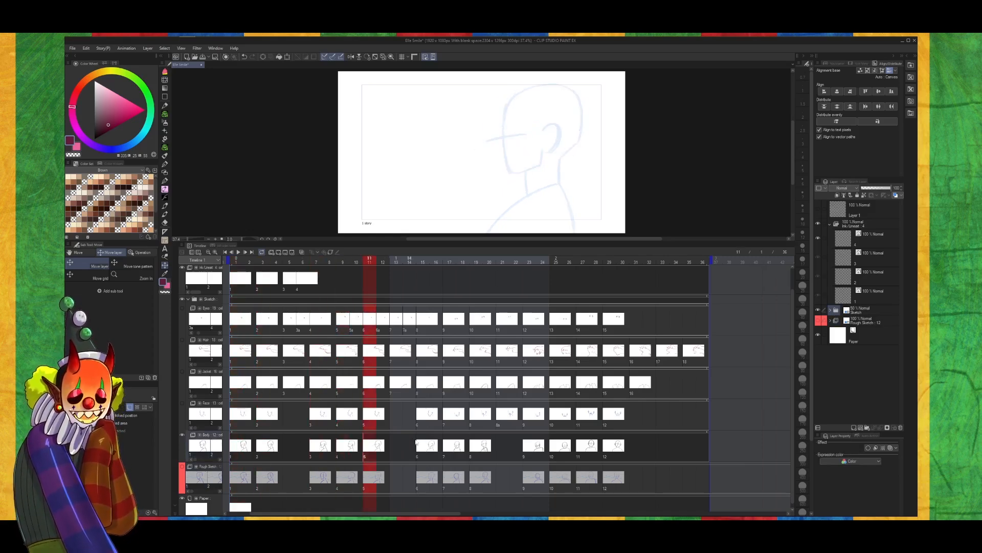
pyautogui.click(417, 443)
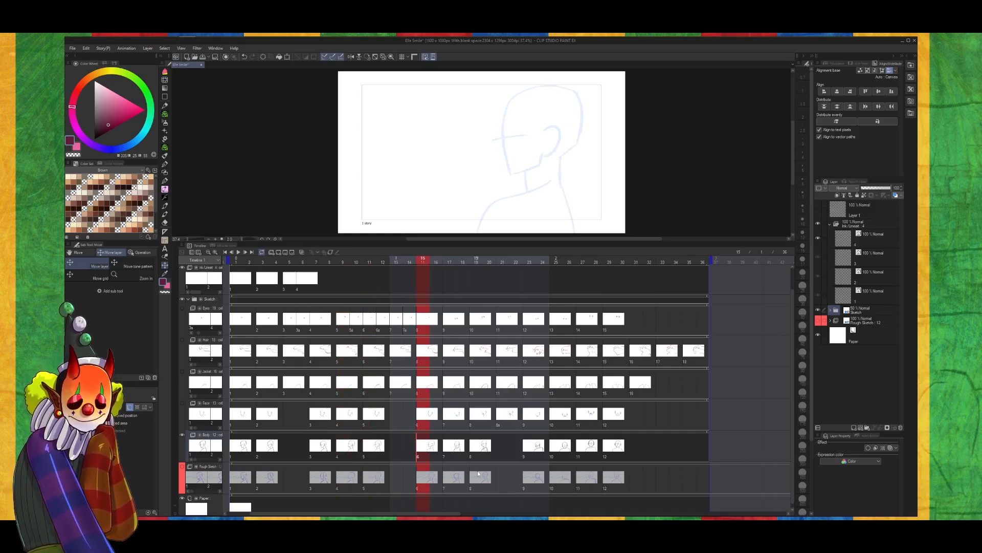
pyautogui.click(448, 453)
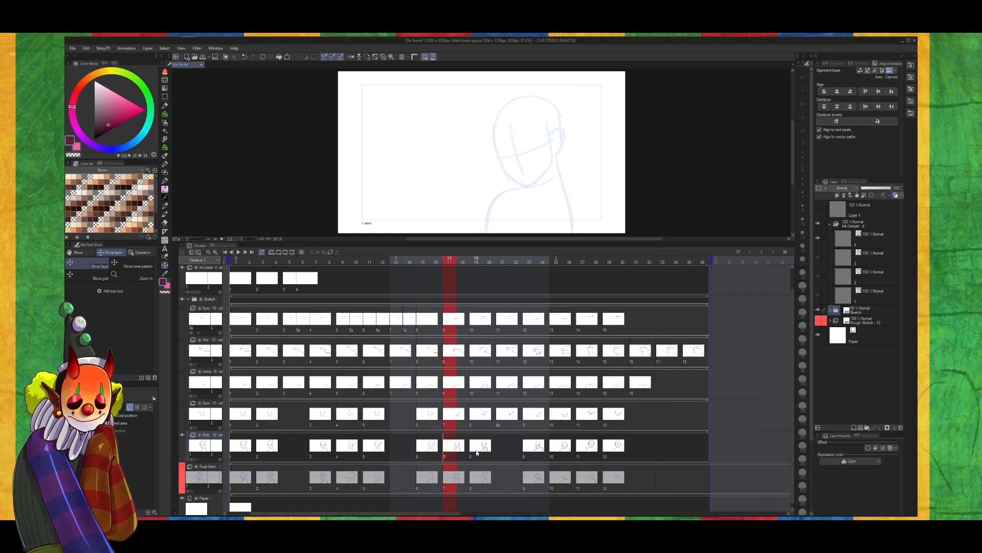
pyautogui.click(477, 452)
pyautogui.click(529, 449)
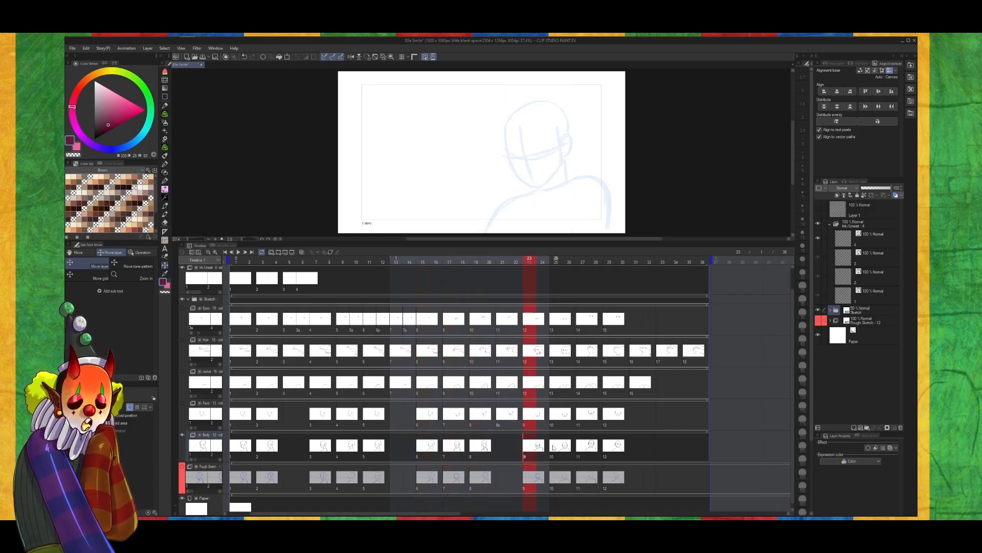
pyautogui.click(553, 448)
pyautogui.click(589, 450)
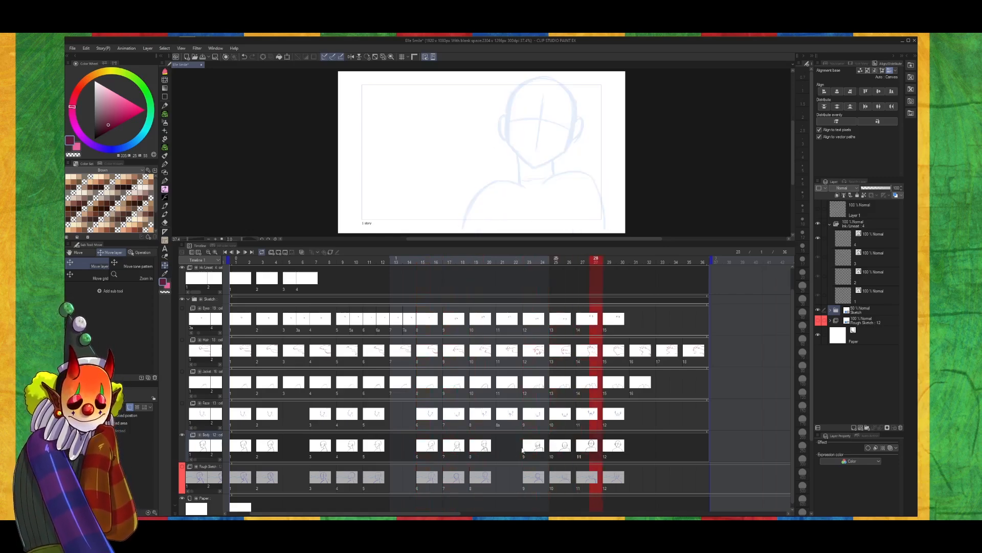
# Play the Body animation from the first frame and stop the playback
pyautogui.click(229, 448)
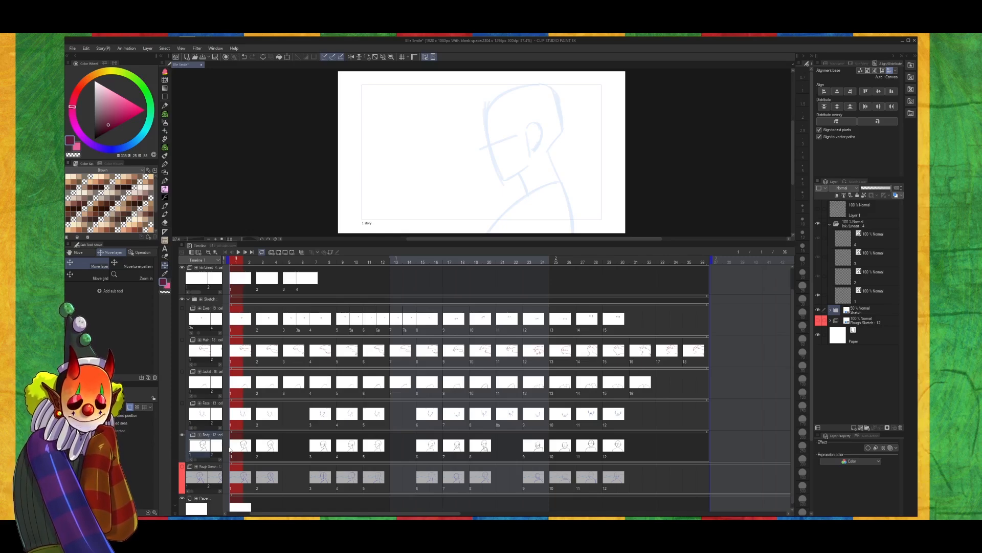
pyautogui.press('space')
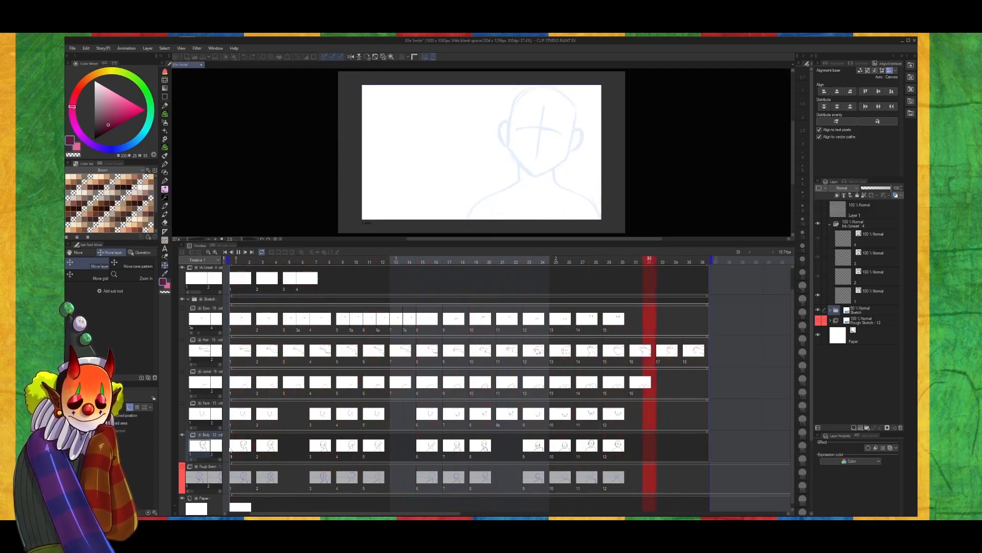
pyautogui.press('space')
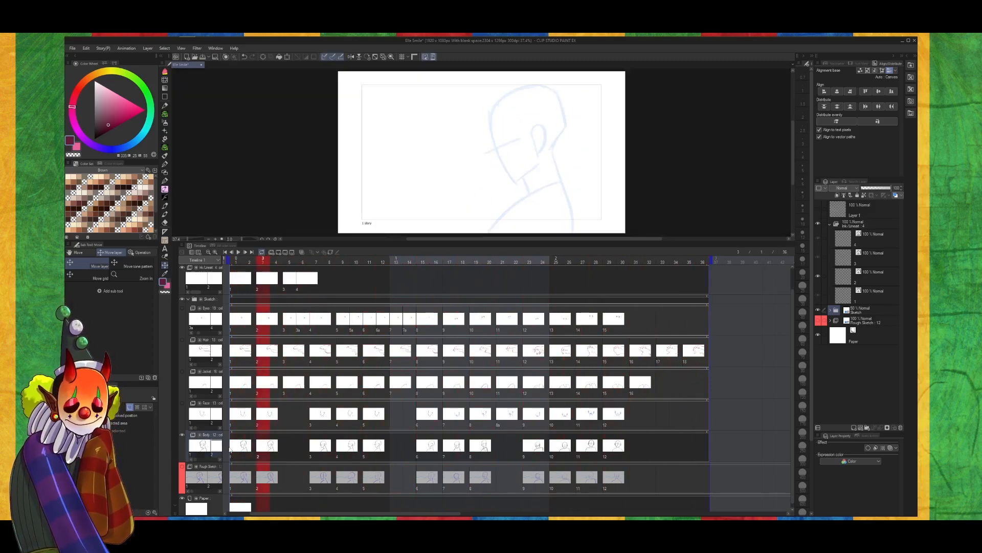
# Return to the first frame on the Hair track and show that track together with the body sketch
pyautogui.click(230, 357)
pyautogui.click(182, 340)
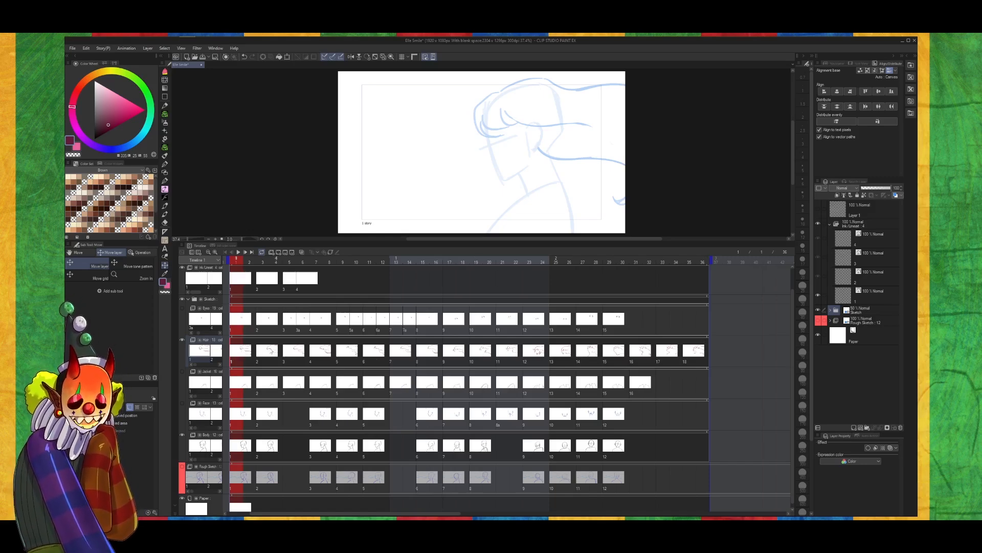
# Check the first Hair cels, return to the first frame, then play the hair and body animation together and stop it
pyautogui.click(267, 351)
pyautogui.click(289, 350)
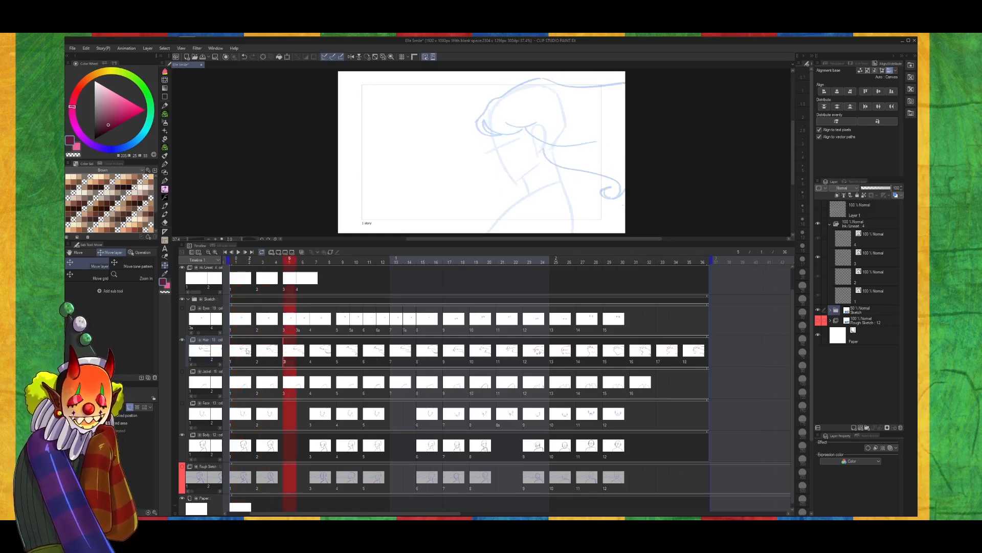
pyautogui.click(239, 351)
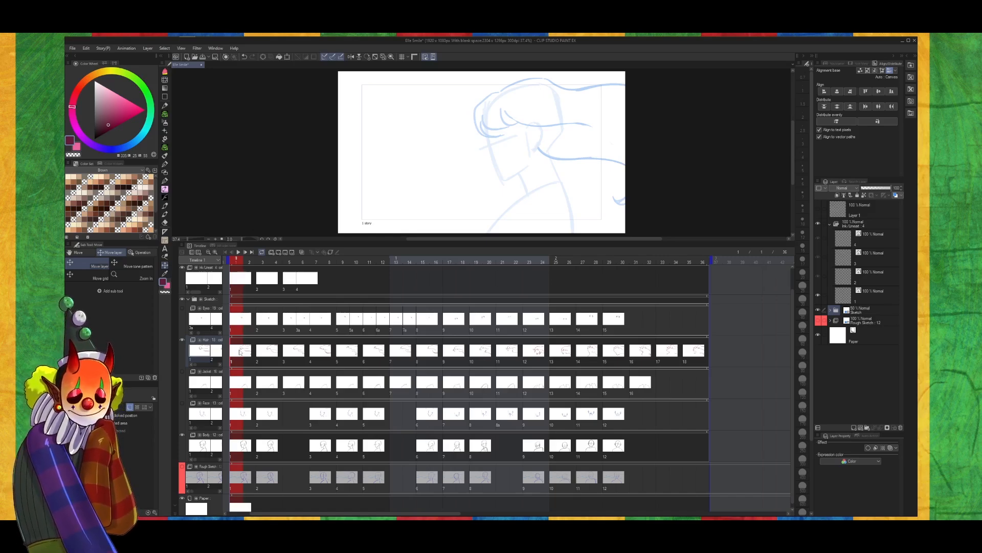
pyautogui.press('space')
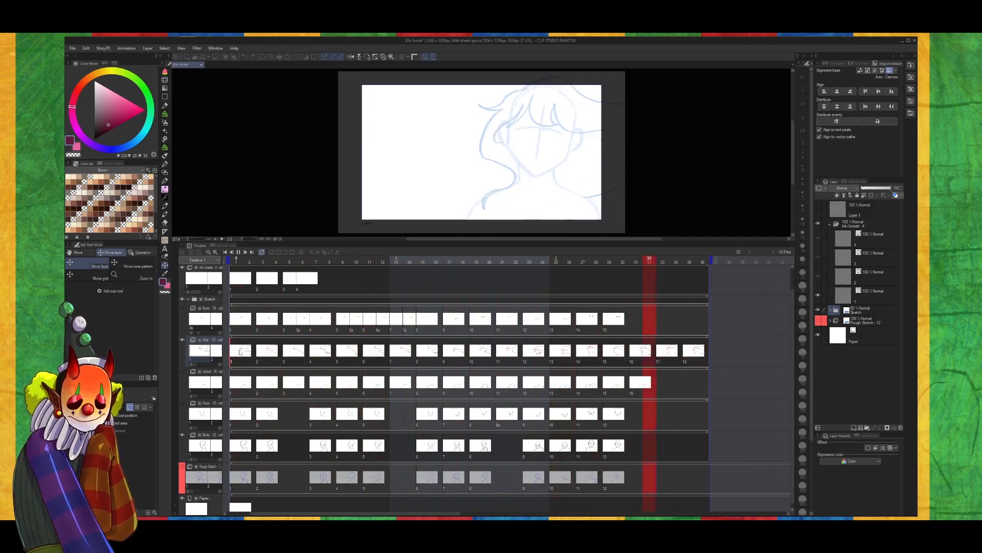
pyautogui.press('space')
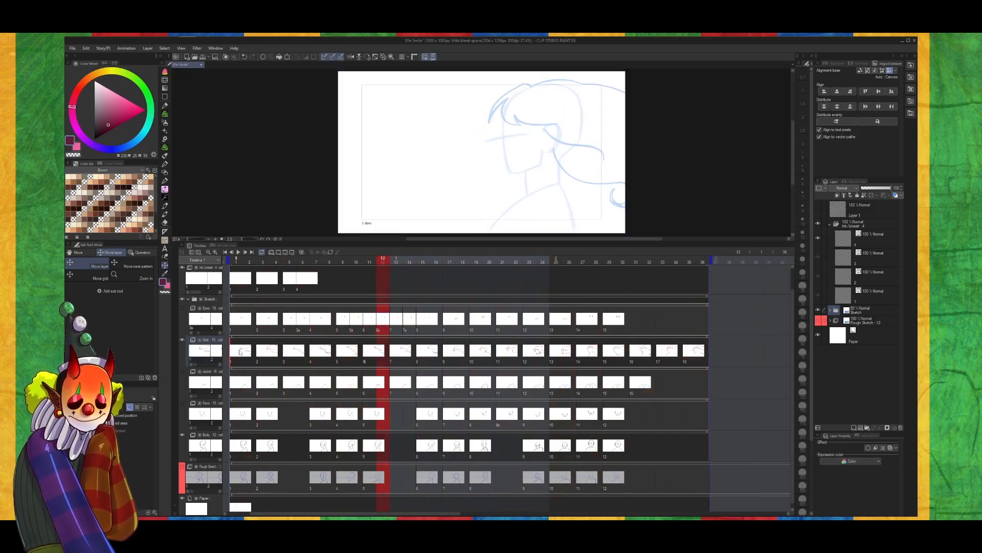
# Return to the first frame, show the Eyes track over the hair and body sketches, and play the animation
pyautogui.click(233, 417)
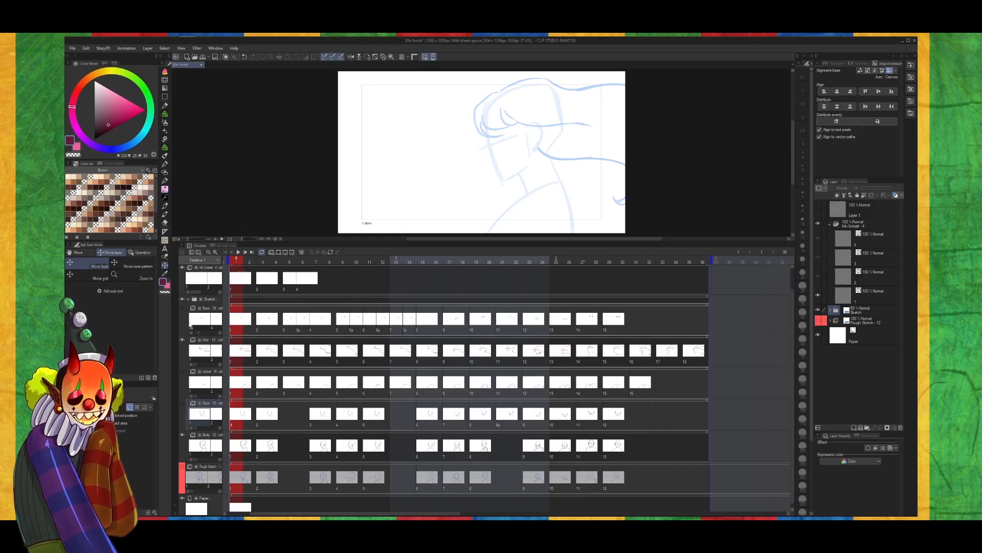
pyautogui.scroll(3, 417, 206)
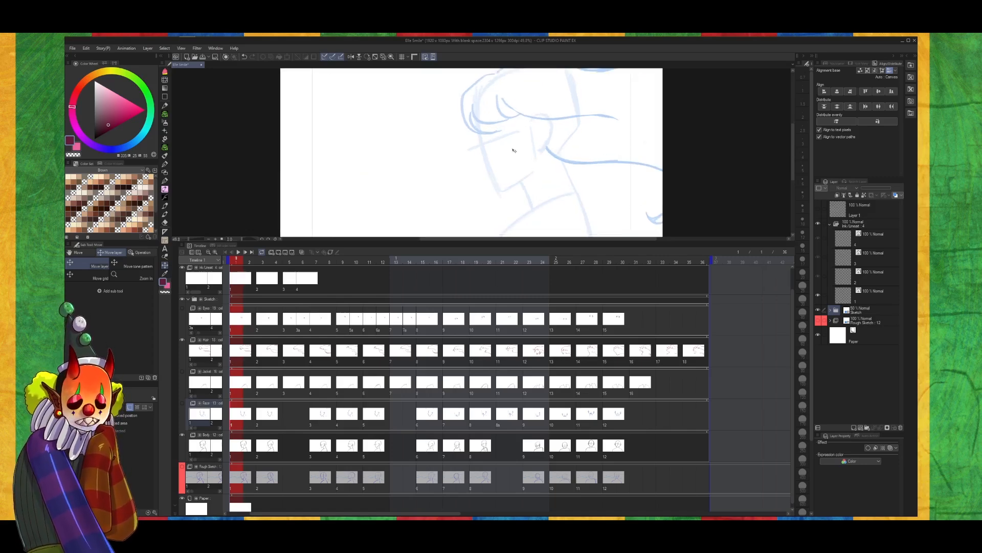
pyautogui.scroll(1, 513, 151)
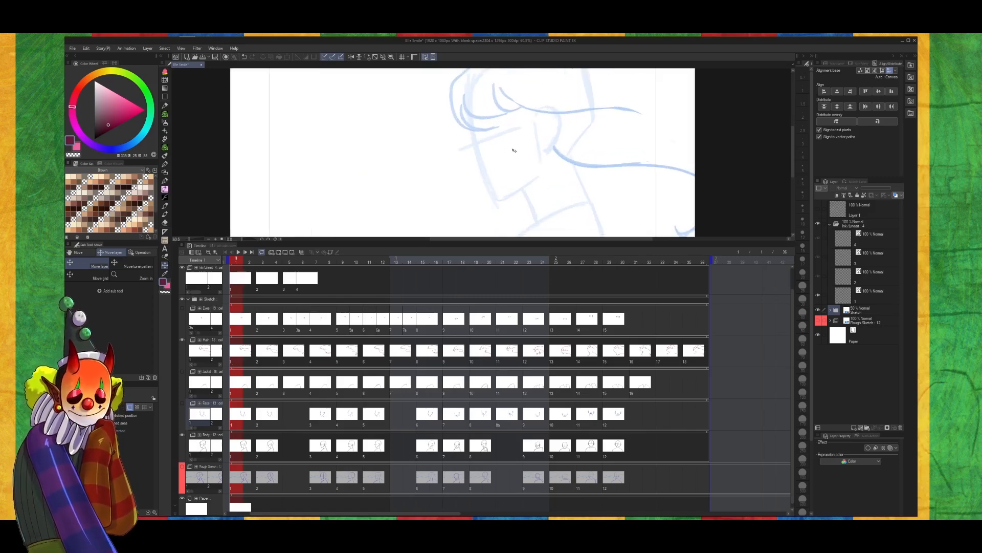
pyautogui.scroll(1, 512, 149)
pyautogui.scroll(-1, 512, 150)
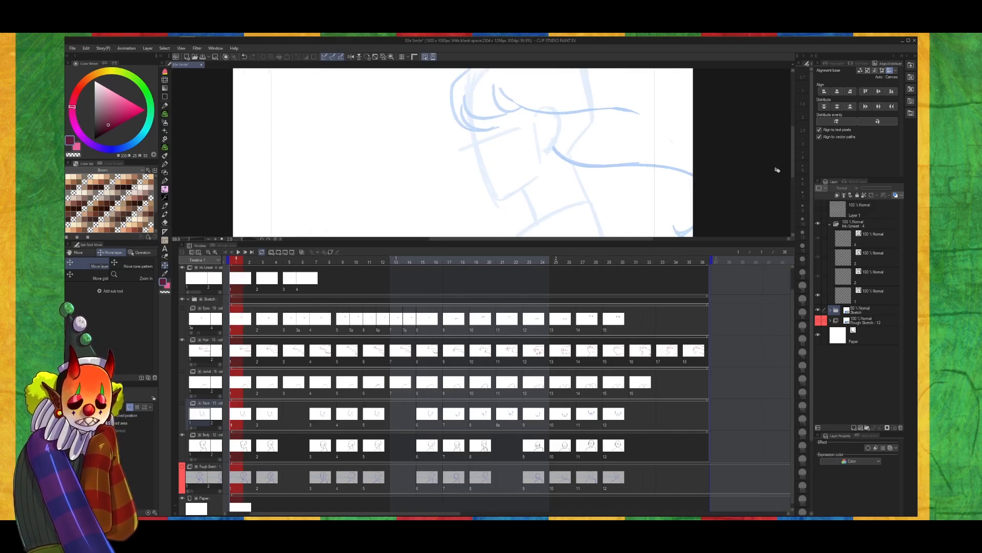
pyautogui.scroll(3, 793, 150)
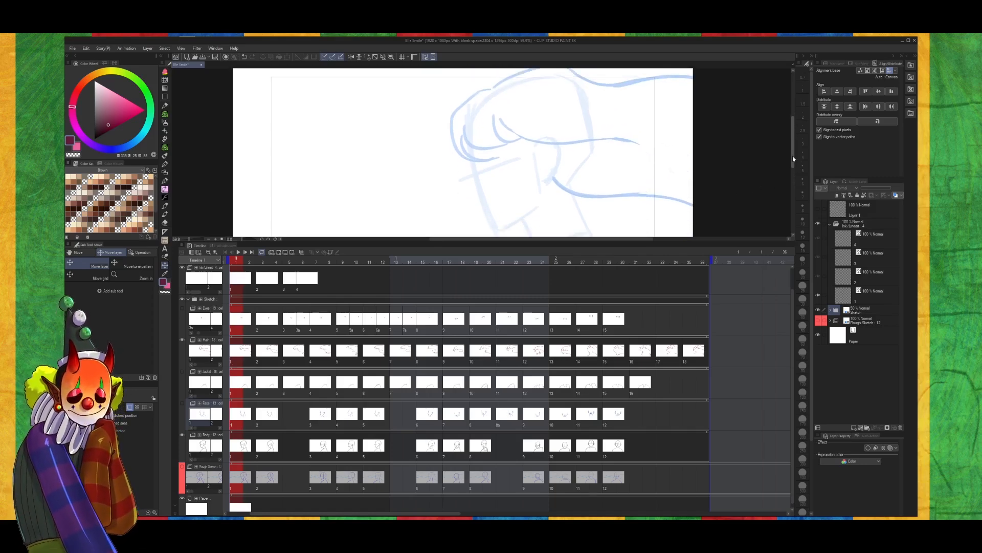
pyautogui.moveTo(793, 156); pyautogui.dragTo(787, 156)
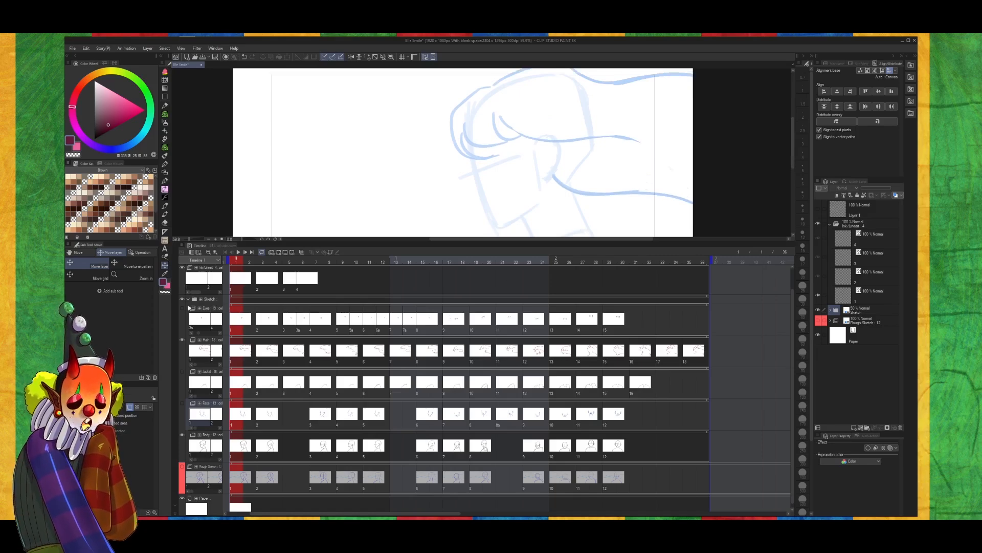
pyautogui.click(183, 309)
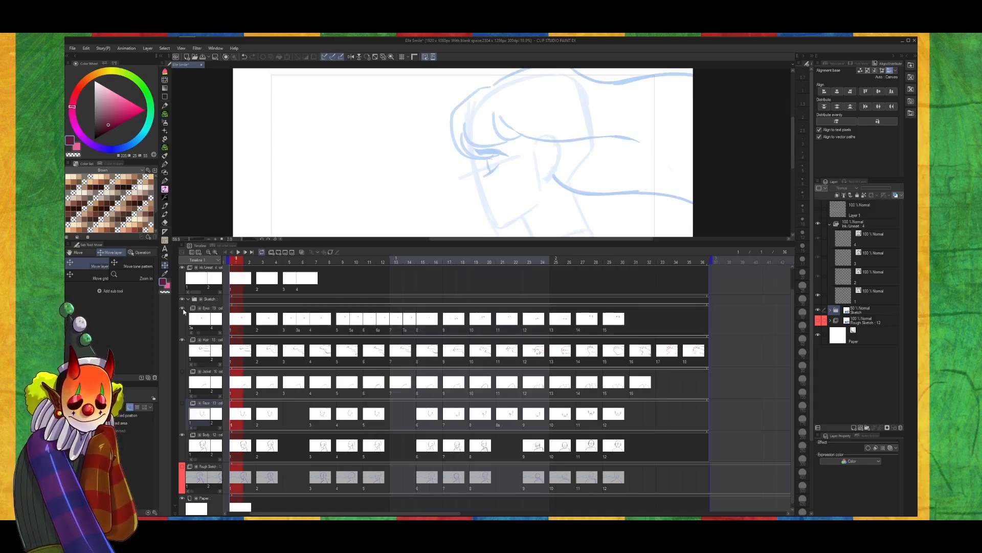
pyautogui.press('space')
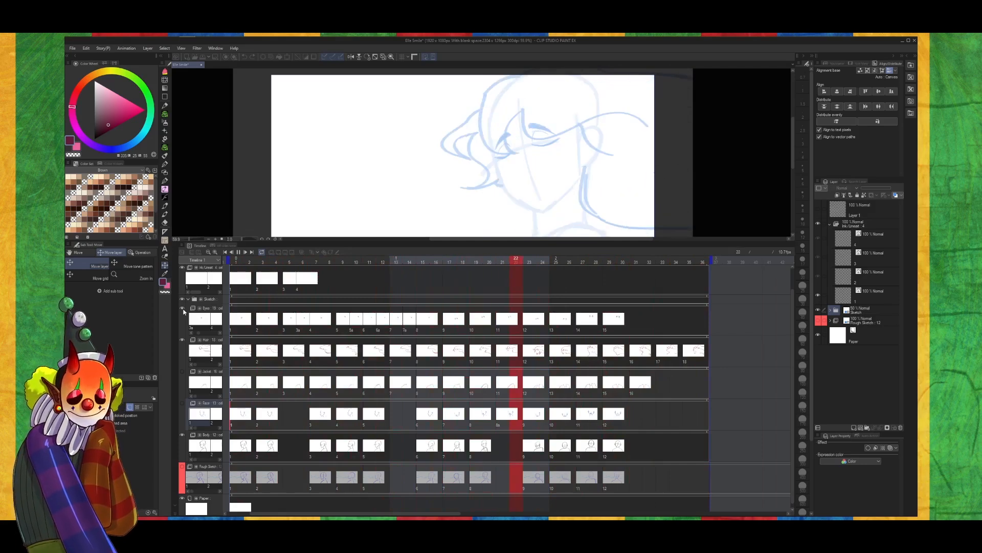
pyautogui.press('space')
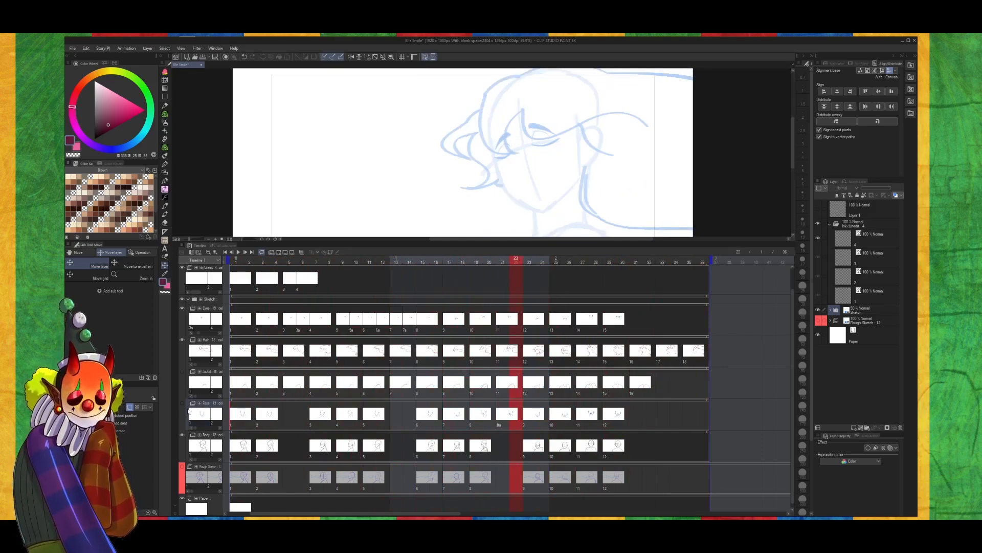
# Show the Face track and play the animation from the first frame with the facial features included
pyautogui.click(183, 404)
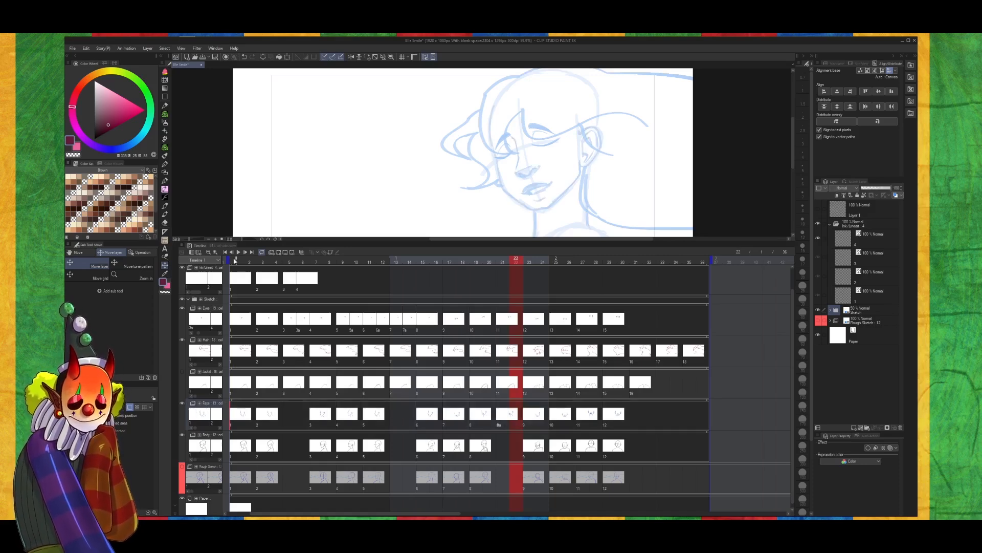
pyautogui.click(234, 261)
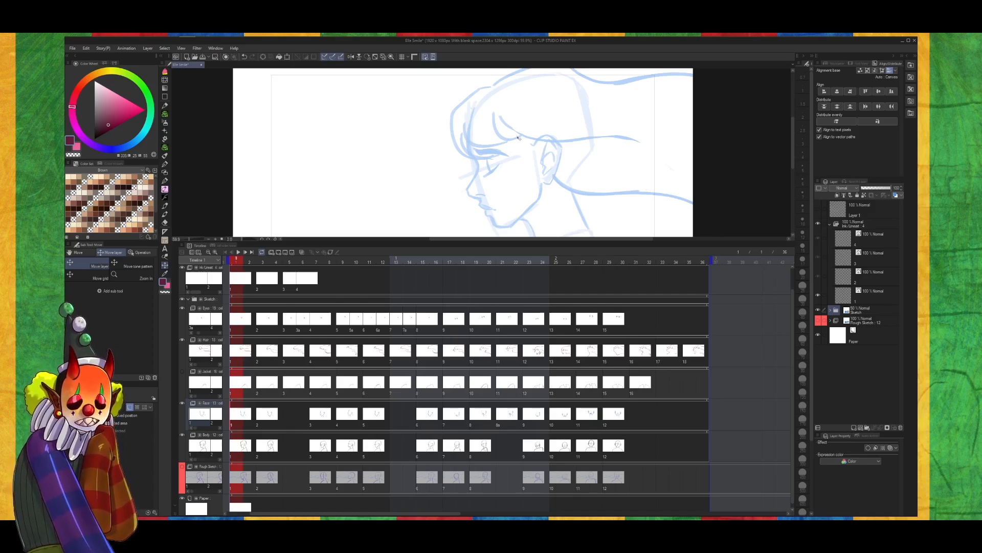
pyautogui.scroll(-2, 518, 138)
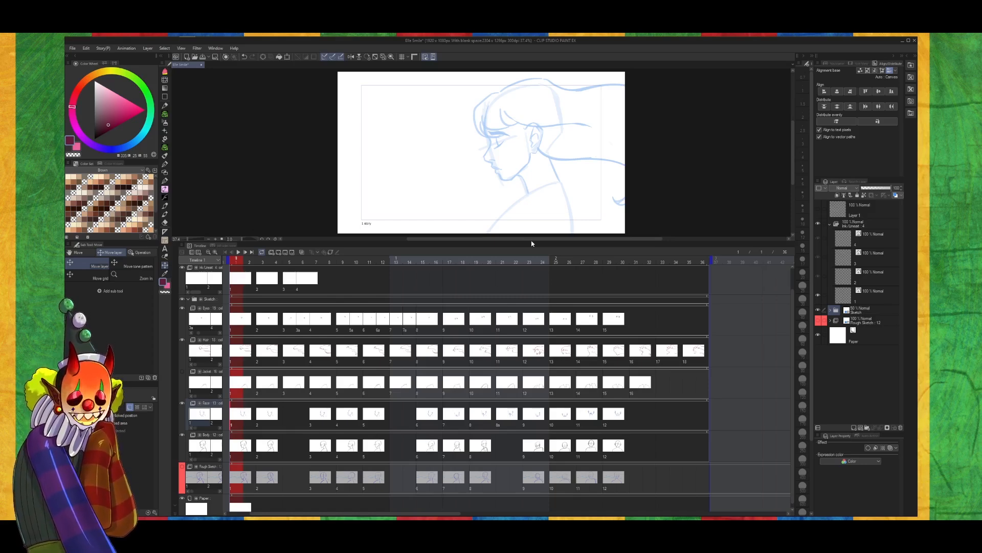
pyautogui.press('space')
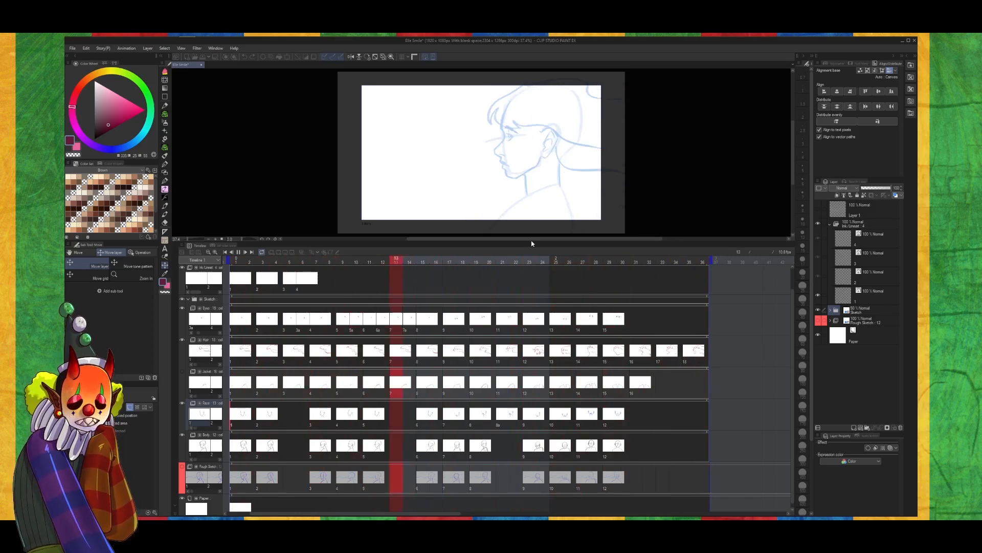
pyautogui.press('space')
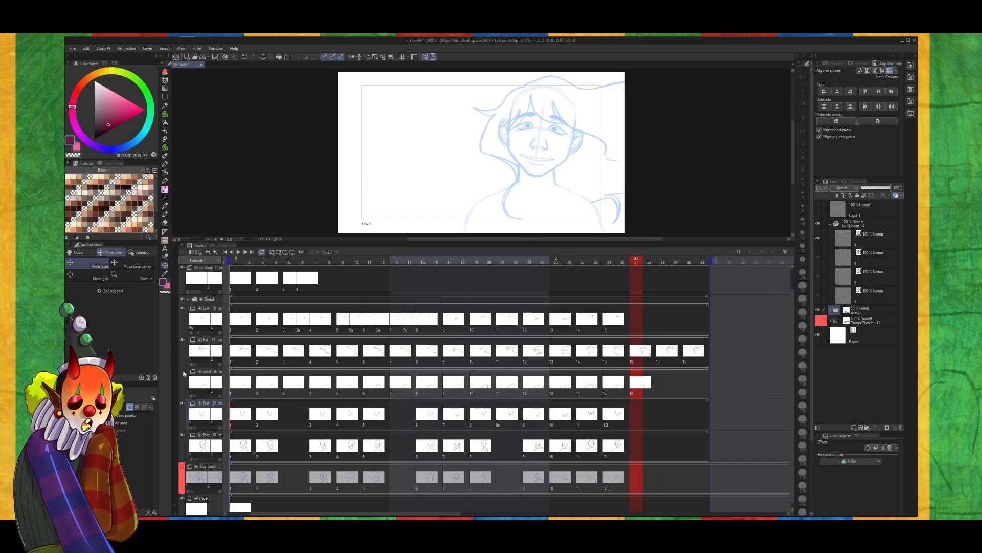
# Return to the first frame, show the Jacket track, and play the complete sketch animation
pyautogui.press('Home')
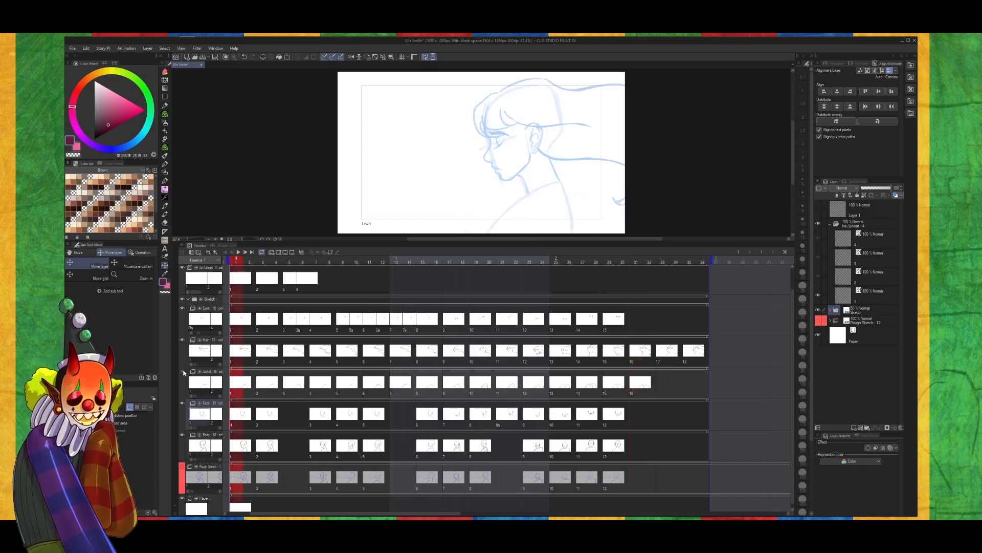
pyautogui.click(183, 371)
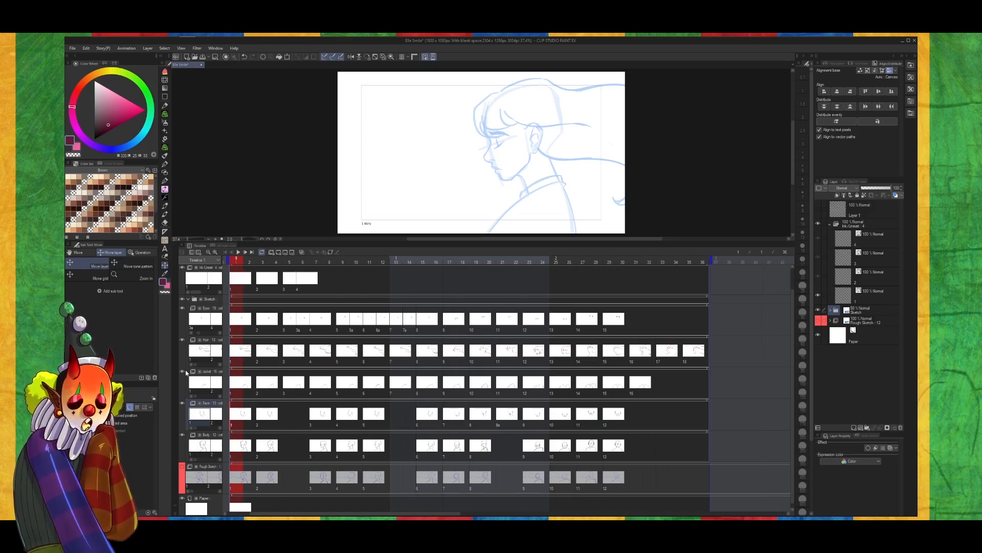
pyautogui.press('space')
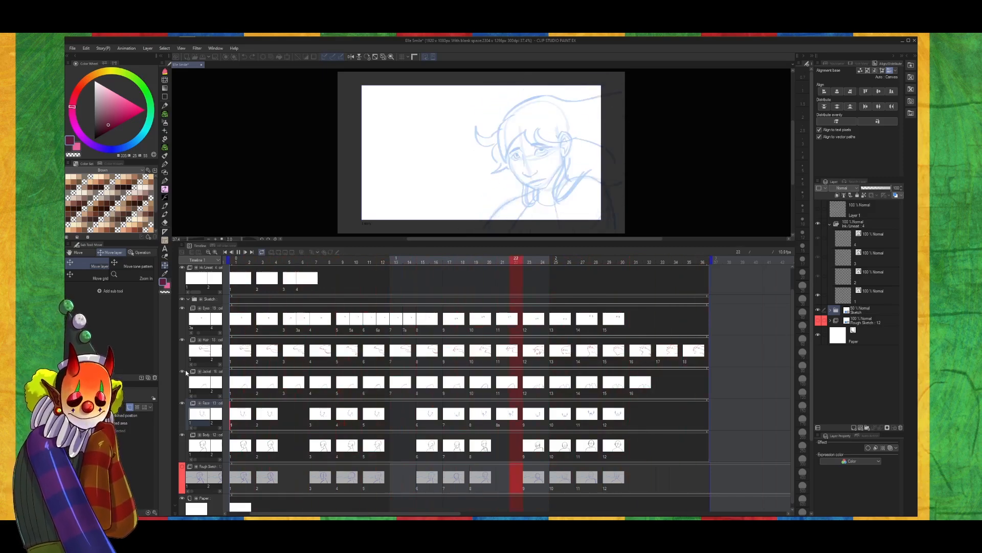
pyautogui.press('space')
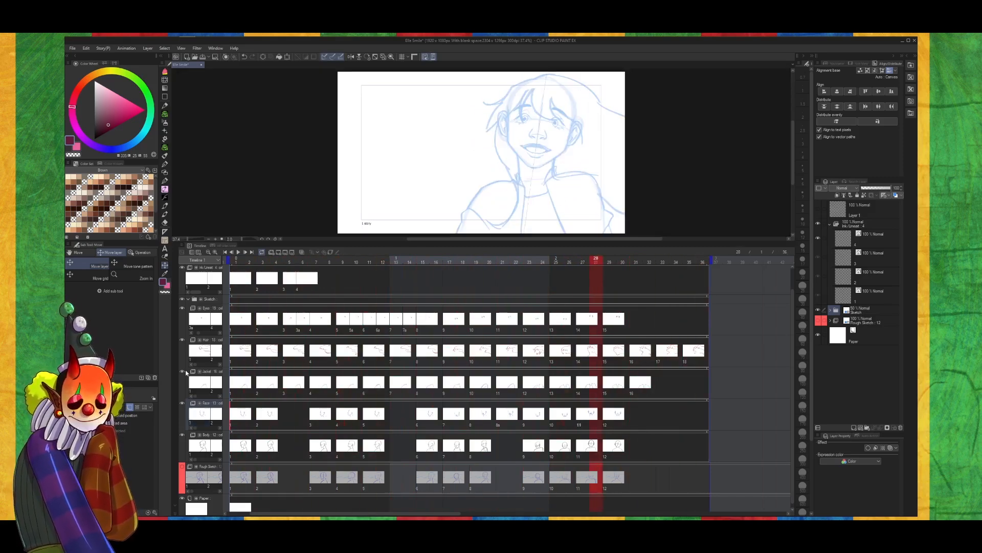
# Step back and forth between frames 25 and 29 to examine the final head-turn poses of the combined sketch
pyautogui.press('.')
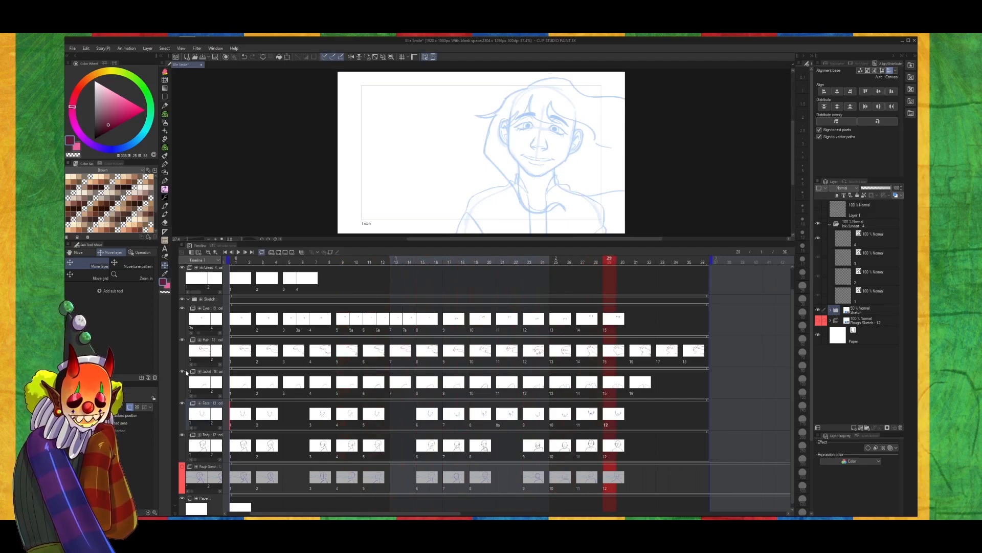
pyautogui.press(',')
pyautogui.press(',')
pyautogui.press(',')
pyautogui.press(',')
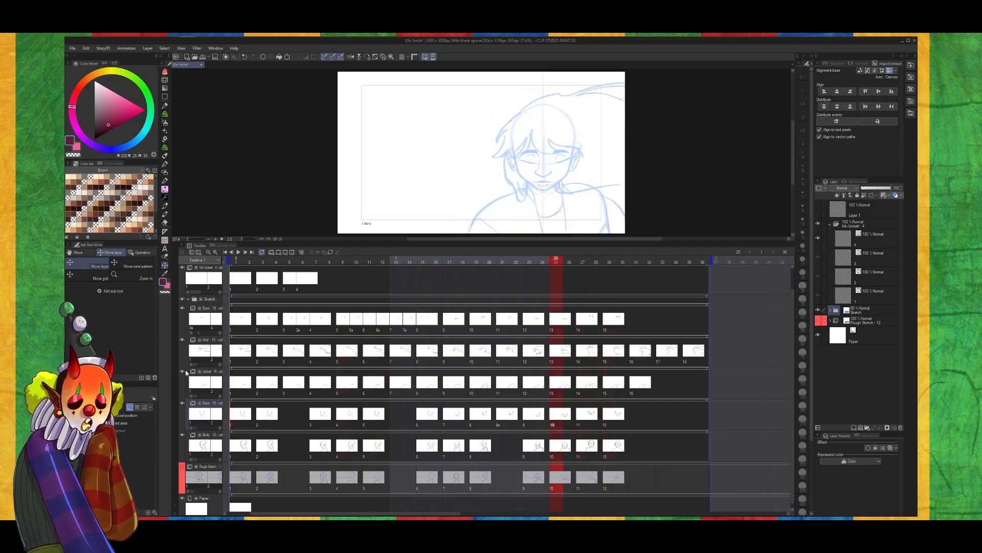
pyautogui.press('.')
pyautogui.press('.')
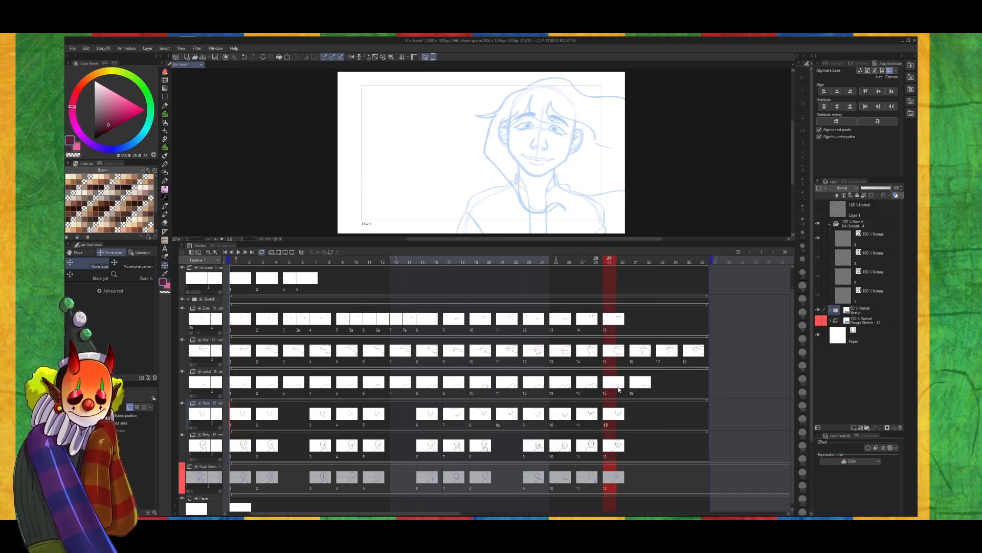
# Select Jacket cels 15 and 16 and step backward and forward through the preceding frames to examine the jacket's movement
pyautogui.click(614, 387)
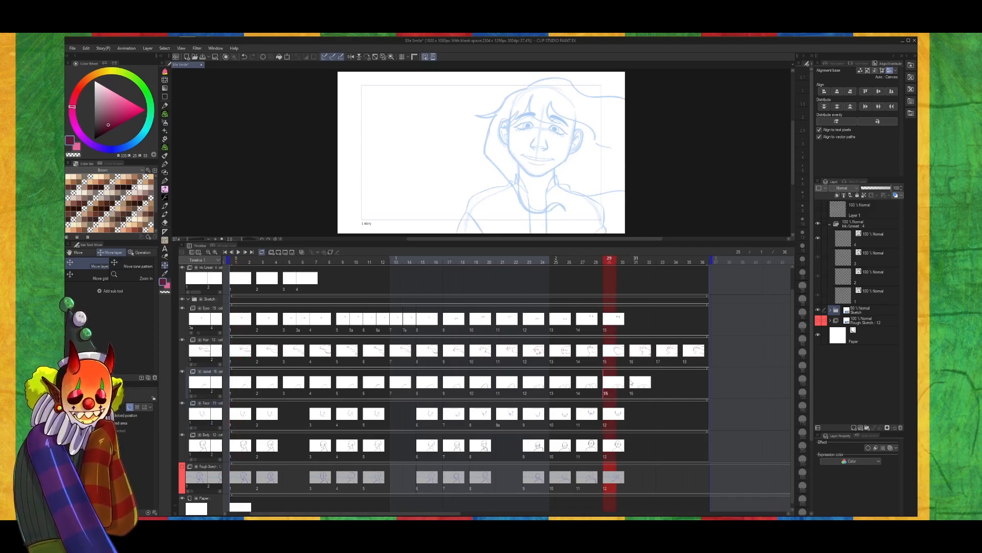
pyautogui.click(631, 383)
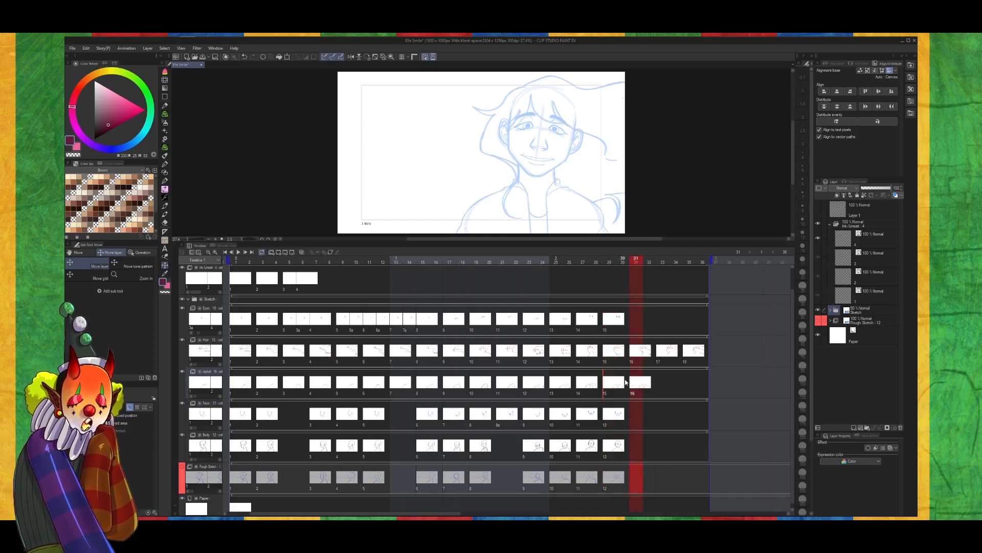
pyautogui.press('Left')
pyautogui.press('Left')
pyautogui.press('Left')
pyautogui.press('Left')
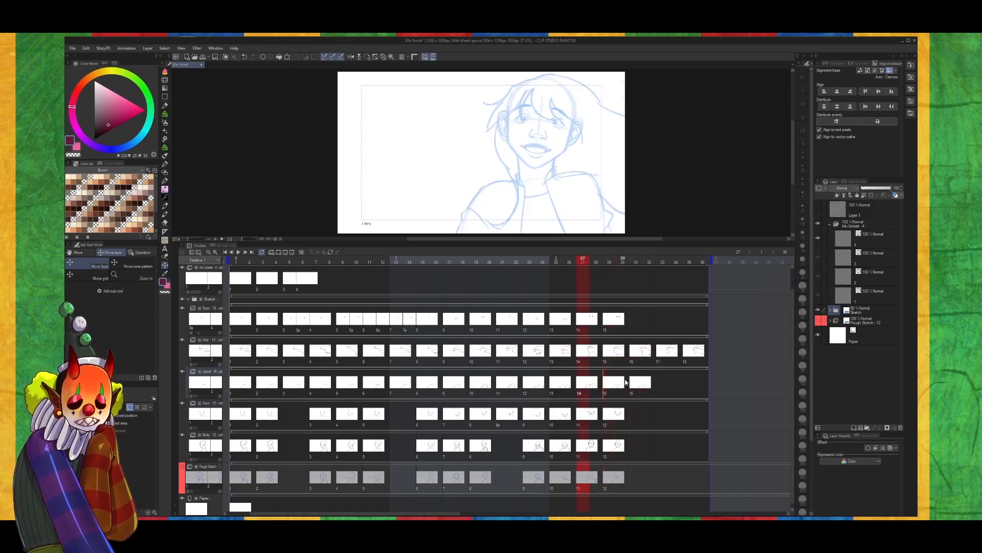
pyautogui.press('Left')
pyautogui.press('Left')
pyautogui.press('Right')
pyautogui.press('Right')
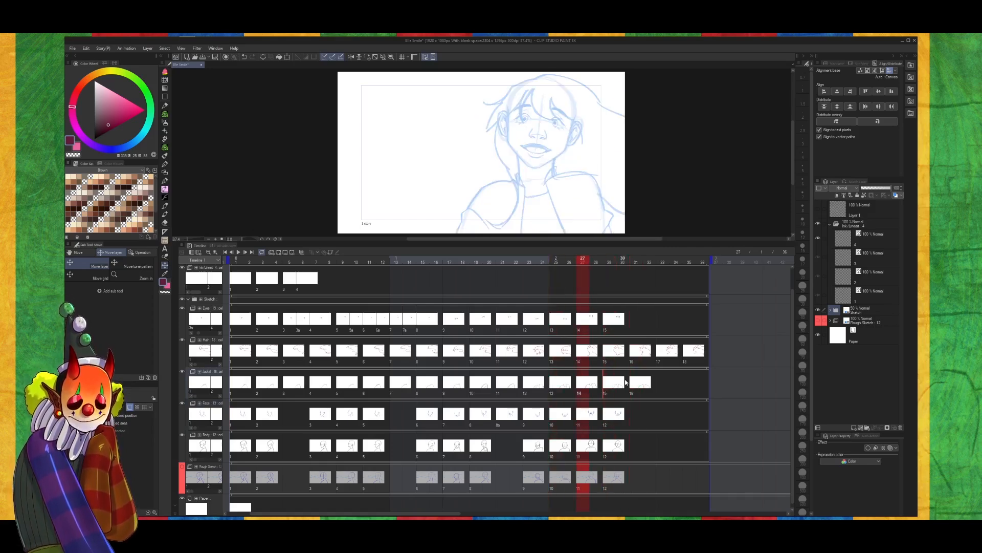
pyautogui.press('Right')
pyautogui.press('Right')
pyautogui.press('Right')
pyautogui.press('Right')
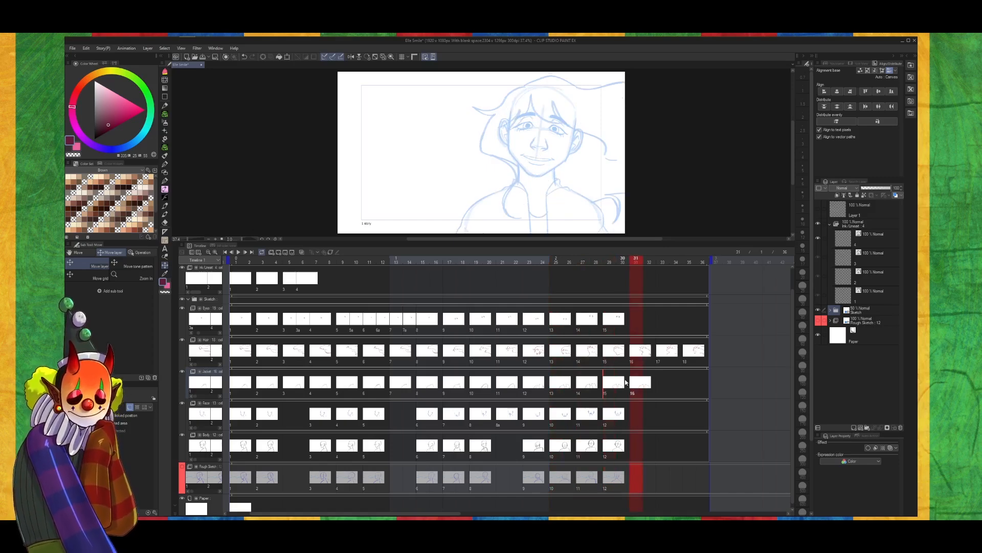
# Play the full sketch animation with all tracks visible and stop the playback
pyautogui.press('space')
pyautogui.press('space')
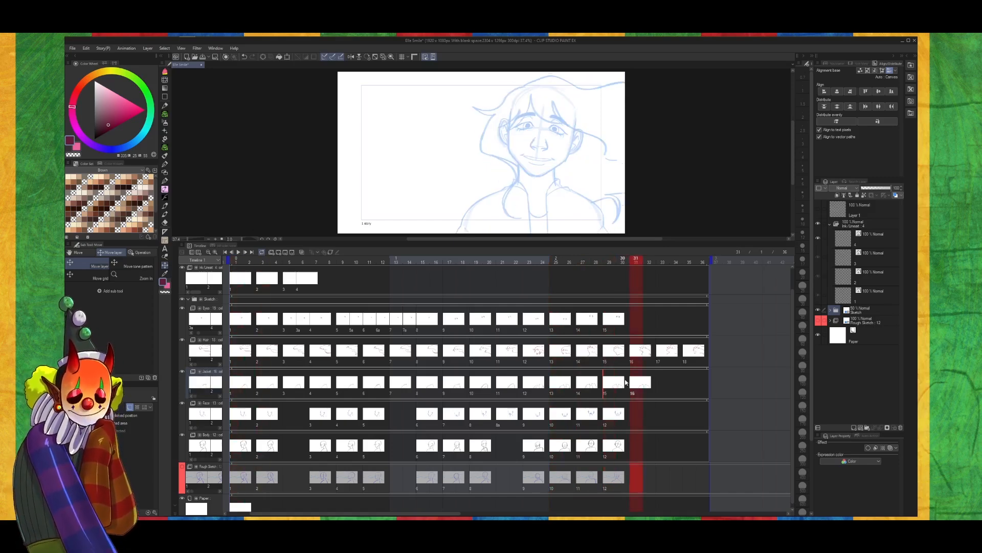
pyautogui.press('space')
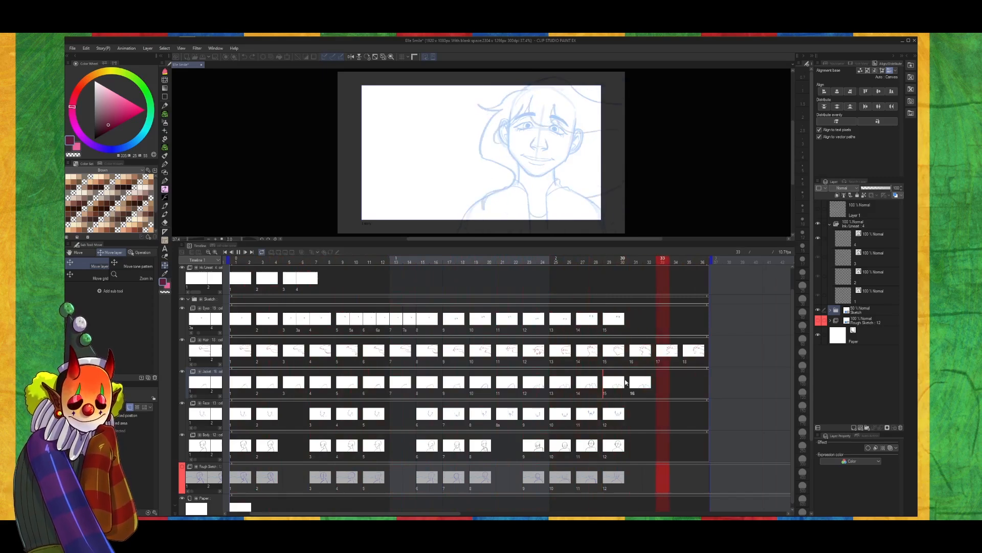
pyautogui.press('space')
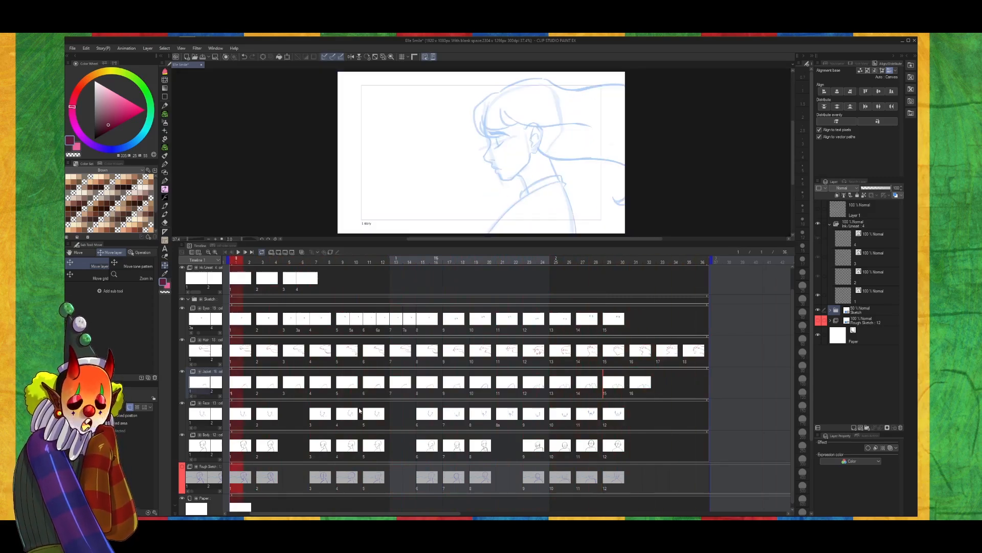
# Select the Sketch folder in the timeline and collapse it to tuck away its tracks
pyautogui.click(191, 300)
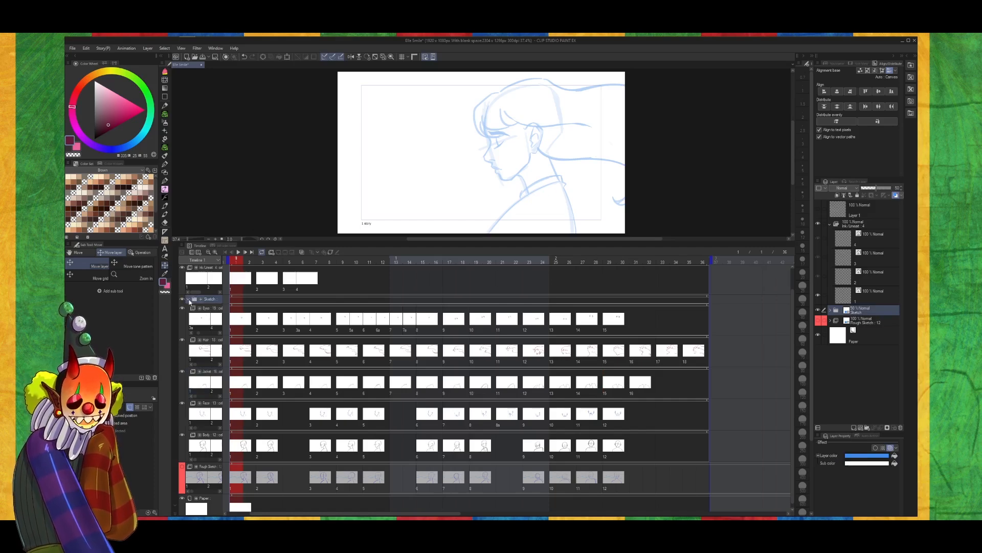
pyautogui.click(188, 299)
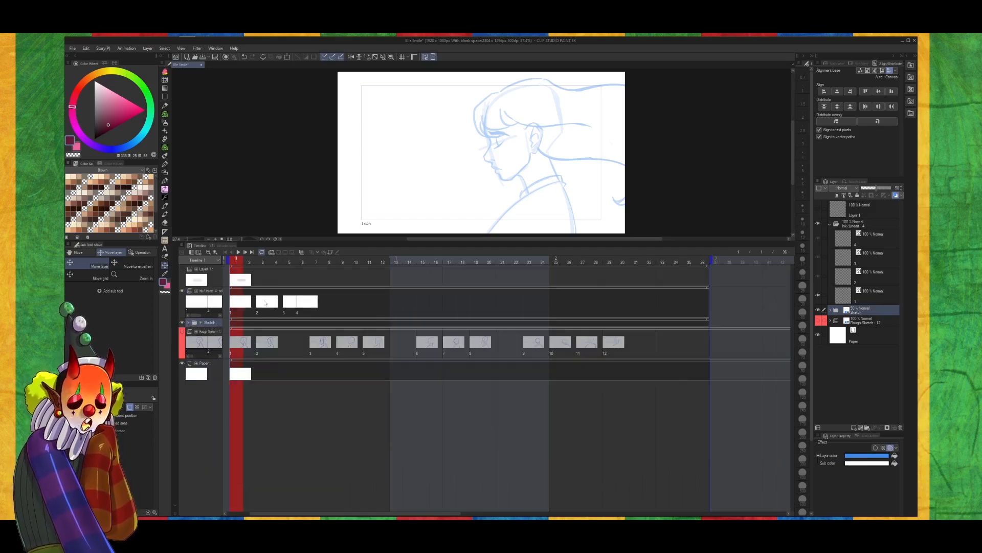
# Enable keyframes on the Sketch folder, play the animation with the Operation tool active and stop the playback
pyautogui.click(330, 252)
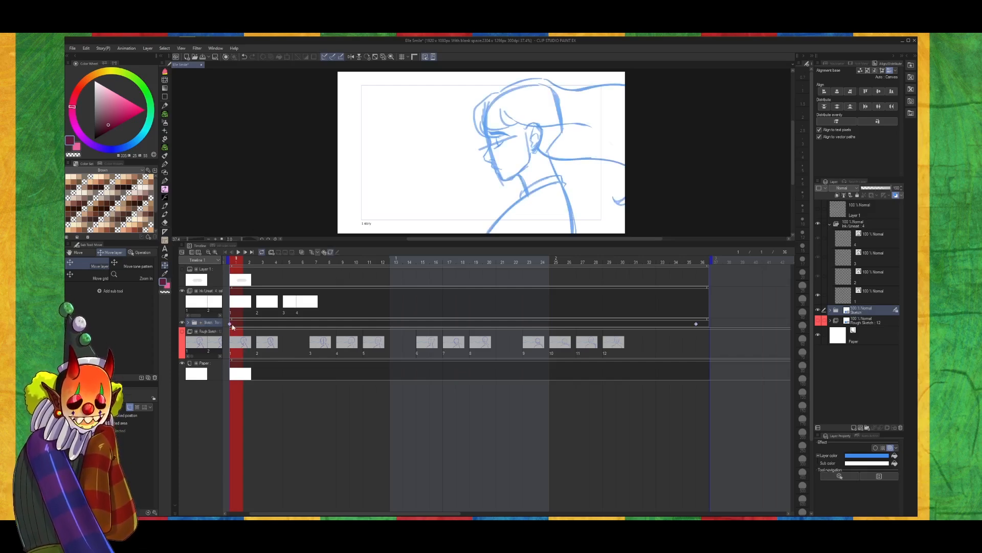
pyautogui.press('o')
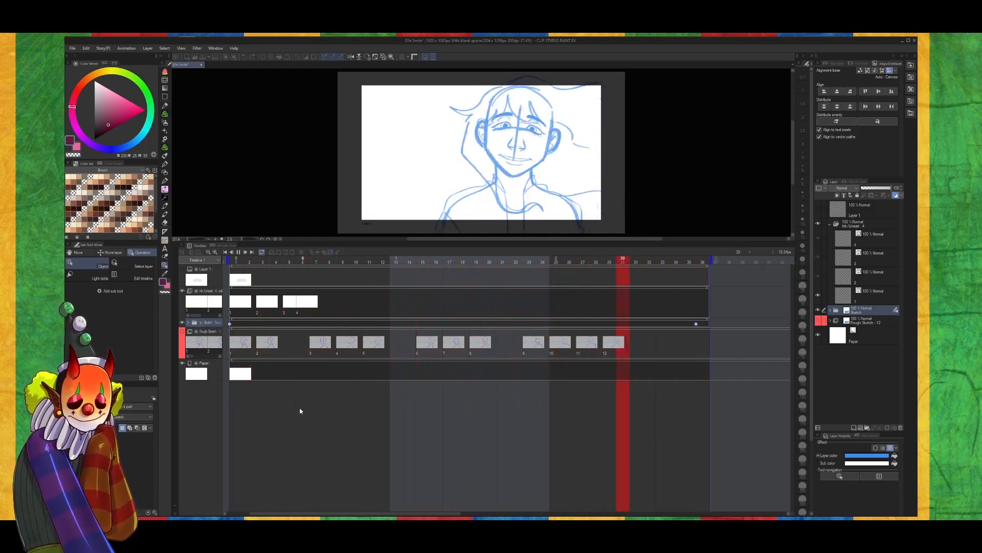
pyautogui.press('space')
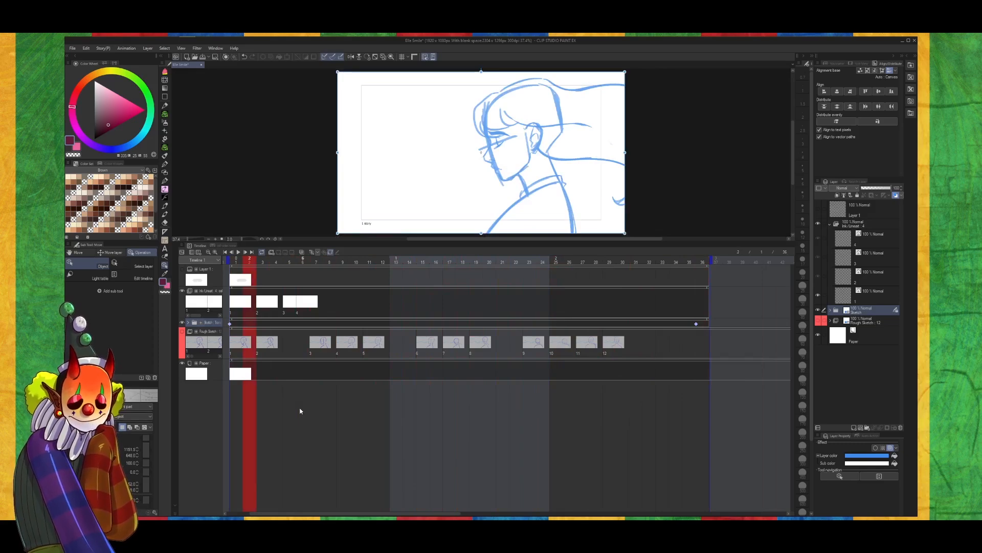
# Compare cels 1 and 2 of the Ink/Lineart track, return to cel 1, and toggle the track's visibility off and on
pyautogui.click(233, 304)
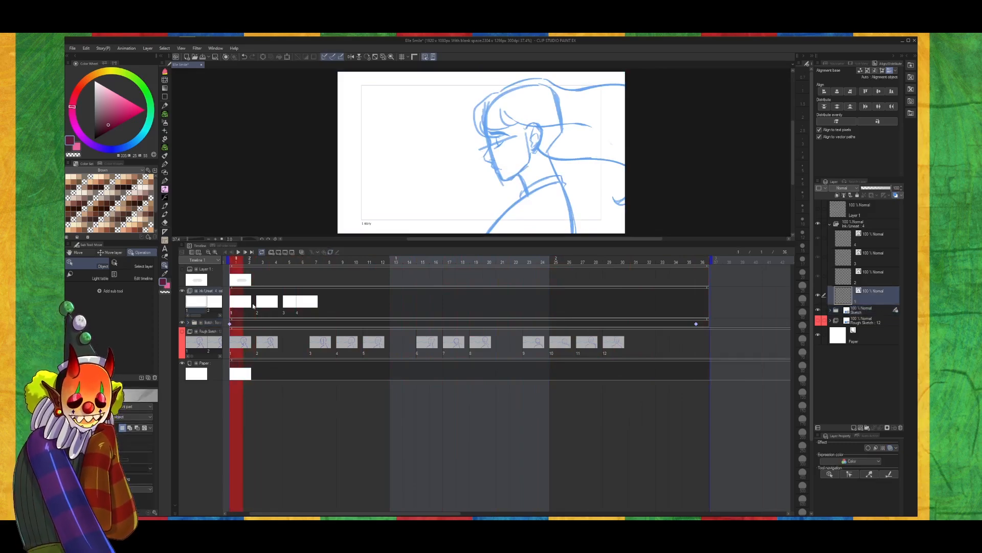
pyautogui.click(264, 309)
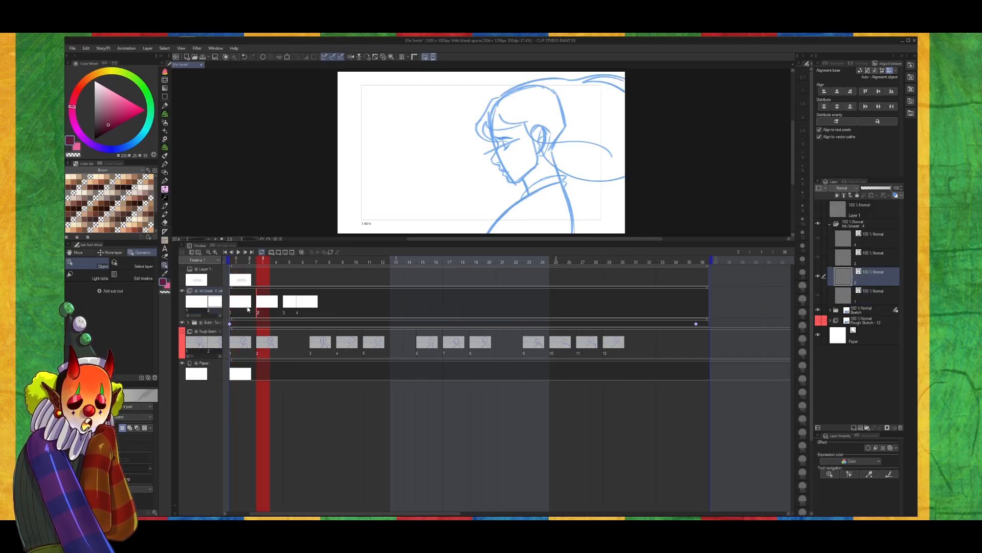
pyautogui.click(238, 301)
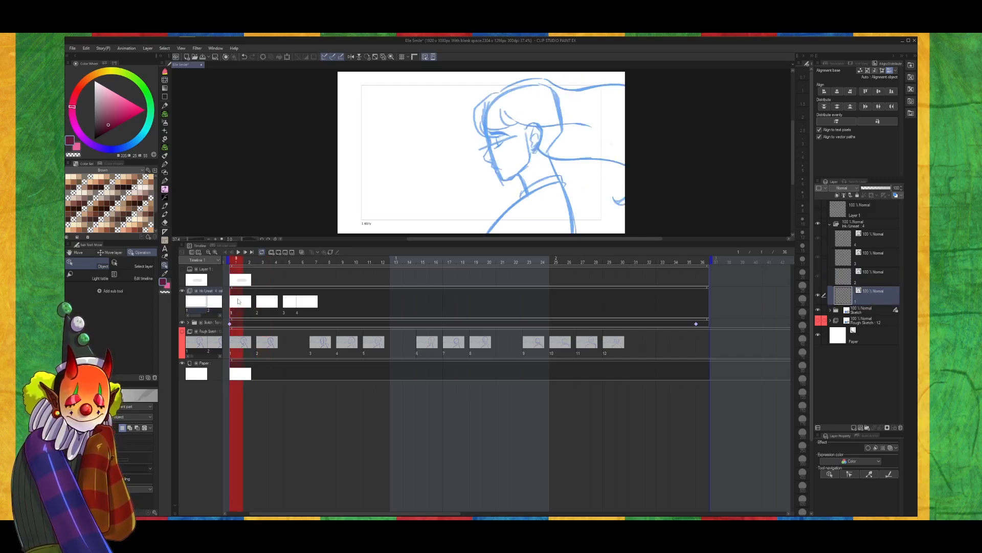
pyautogui.click(181, 291)
pyautogui.click(181, 291)
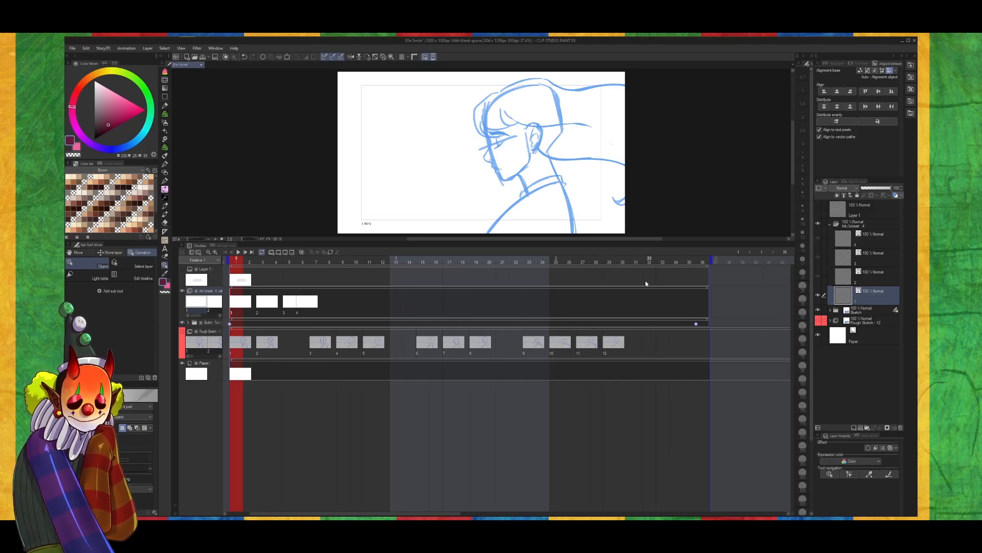
# Create a folder named 1 inside the Ink/Lineart animation folder, rename the first cel Ink/Lineart and move it into that folder
pyautogui.rightClick(860, 305)
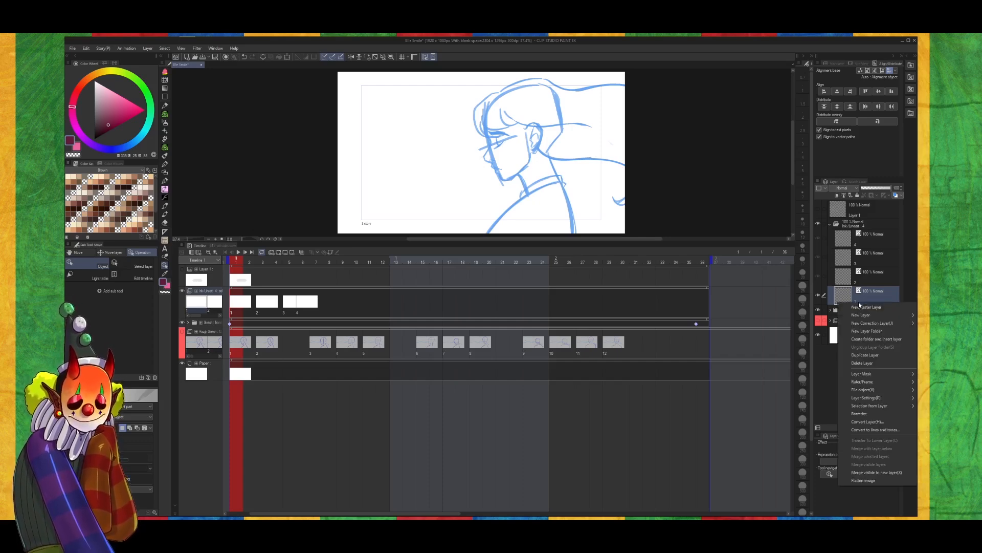
pyautogui.click(827, 407)
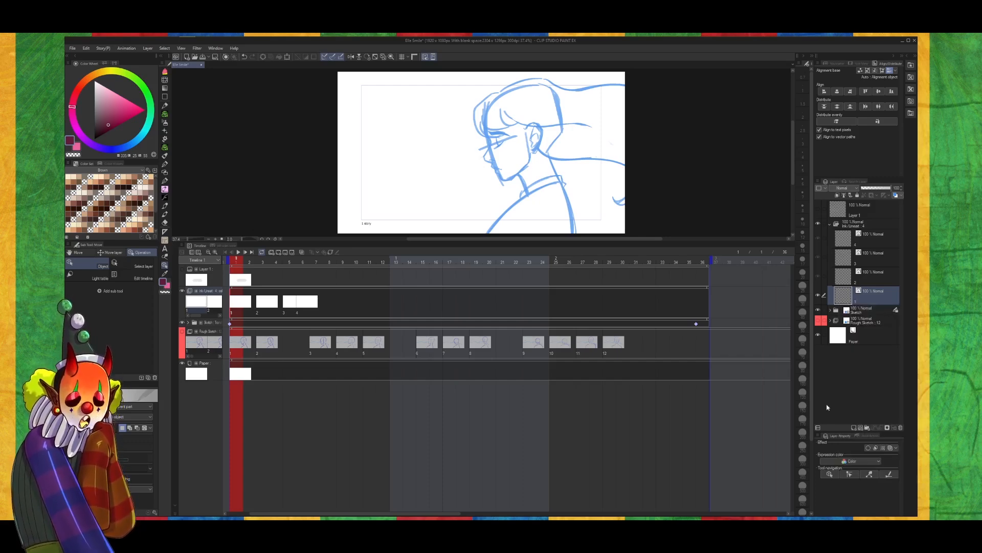
pyautogui.click(866, 427)
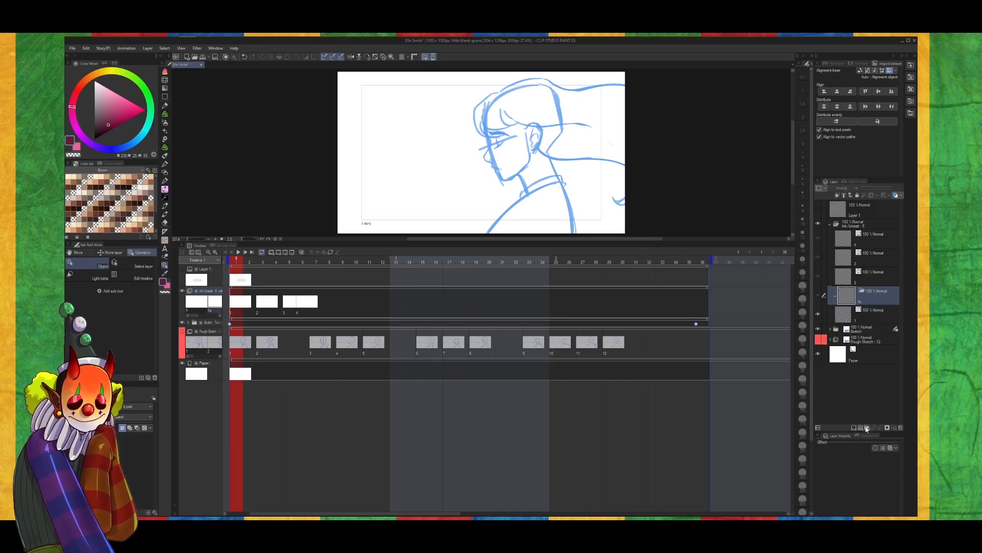
pyautogui.click(864, 317)
pyautogui.doubleClick(862, 301)
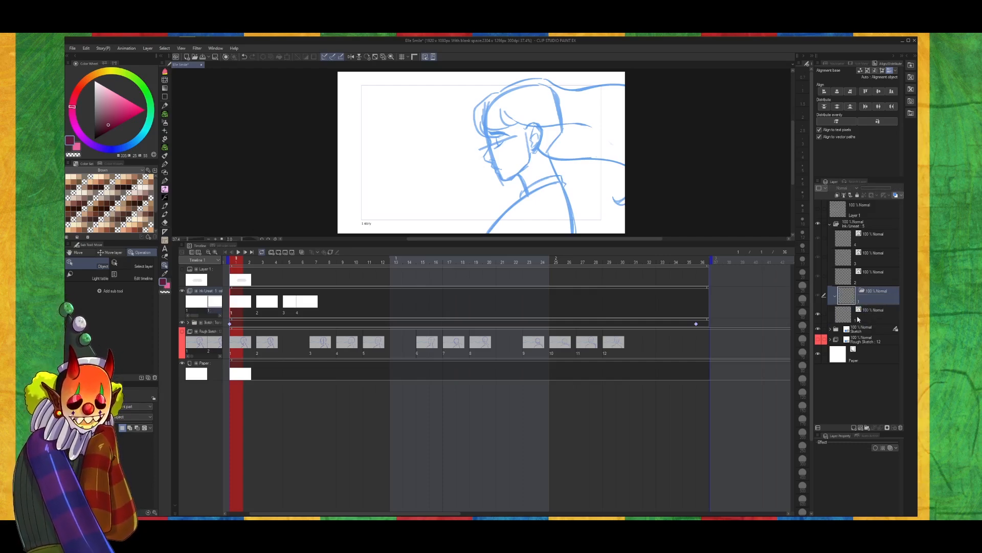
pyautogui.click(864, 319)
pyautogui.moveTo(866, 318); pyautogui.dragTo(875, 301)
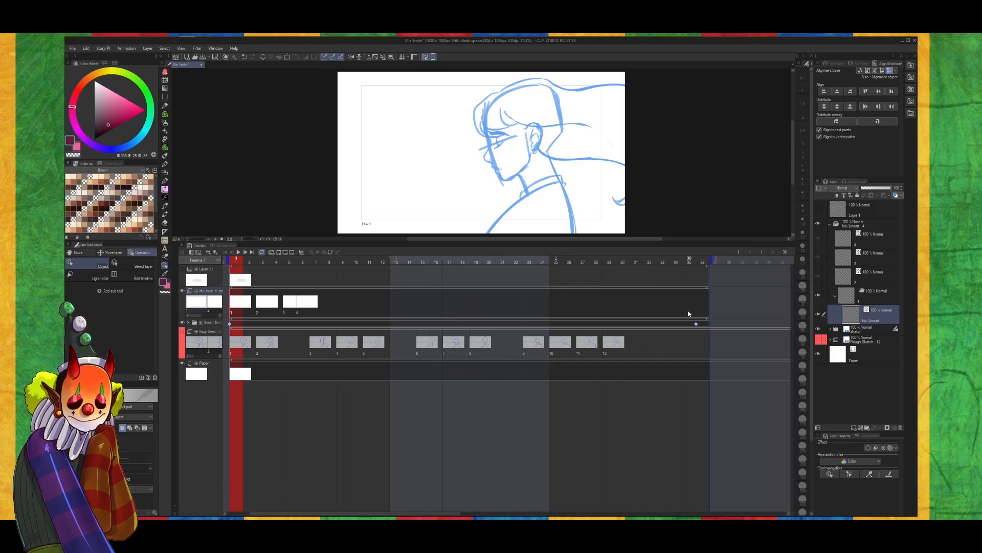
# Enlarge the canvas area, activate the pen and pick black from the Sketching color set
pyautogui.moveTo(384, 241); pyautogui.dragTo(379, 433)
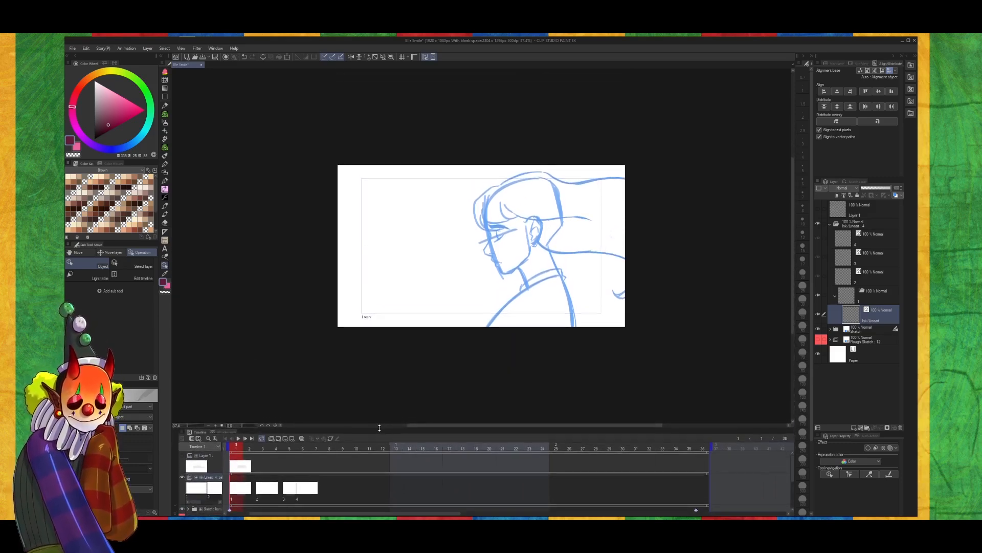
pyautogui.hotkey('ctrl', 'space')
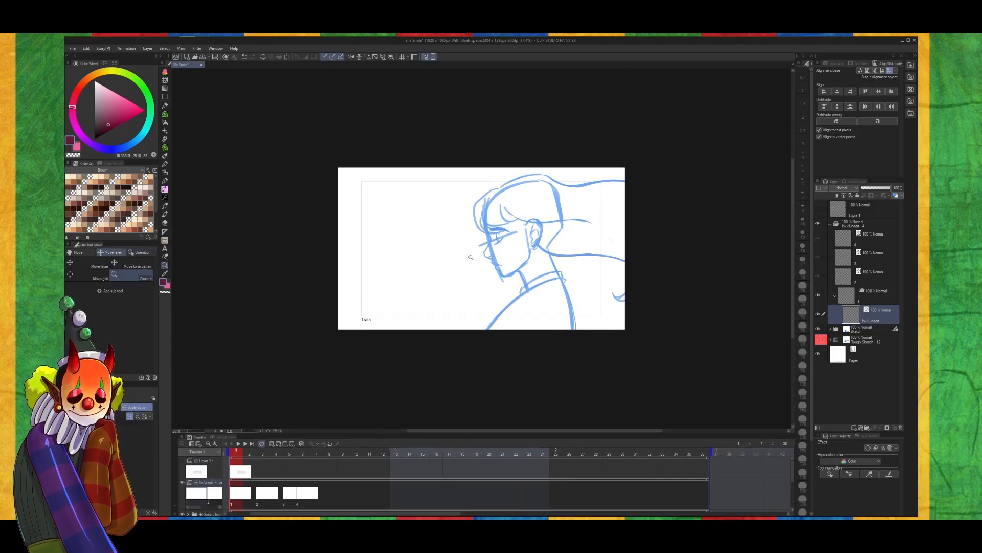
pyautogui.moveTo(470, 259)
pyautogui.mouseDown()
pyautogui.moveTo(494, 284)
pyautogui.moveTo(477, 282)
pyautogui.mouseUp()
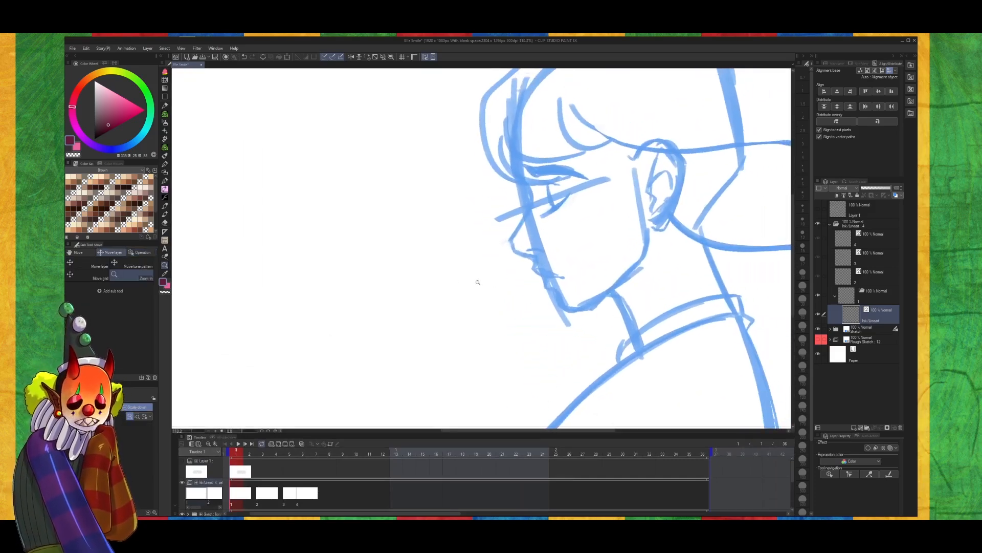
pyautogui.press('p')
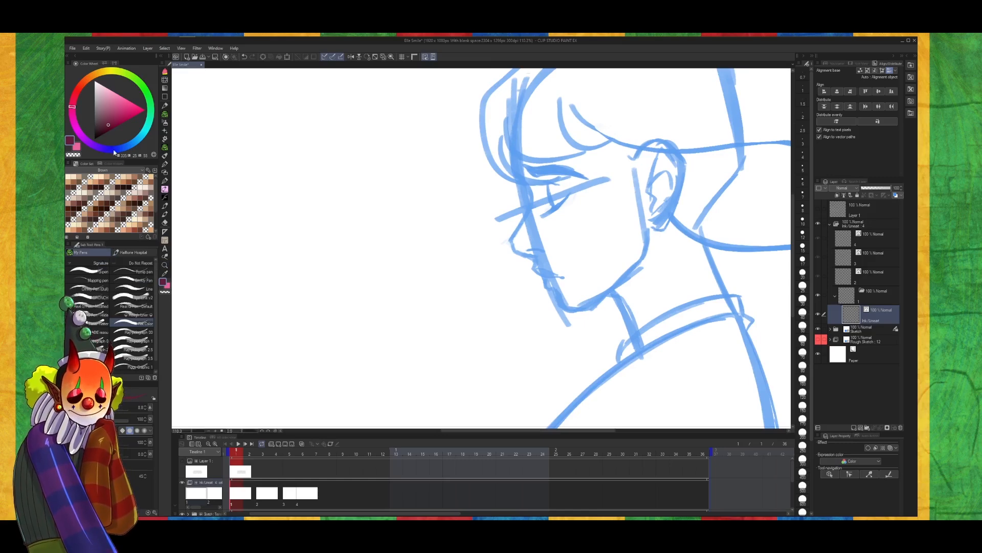
pyautogui.click(104, 170)
pyautogui.click(107, 183)
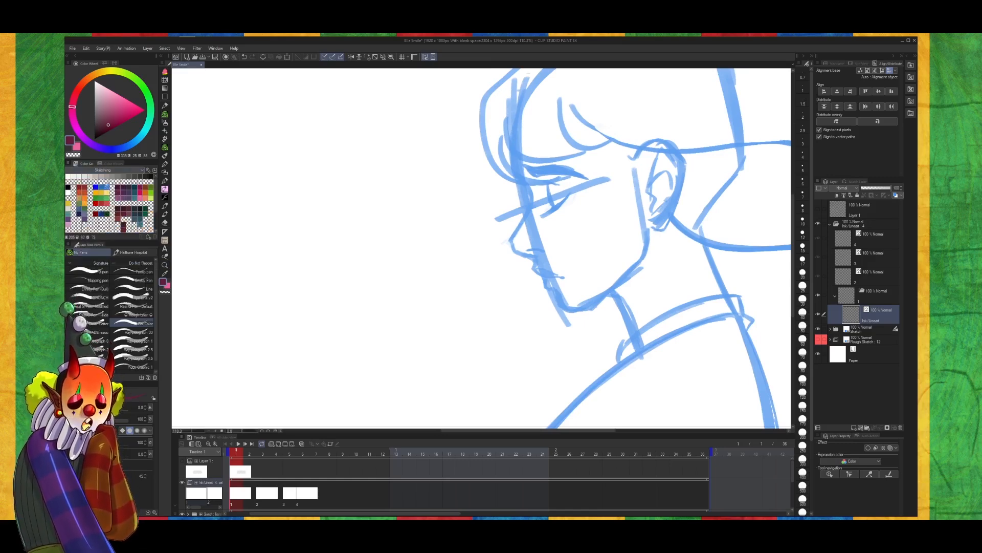
pyautogui.click(68, 187)
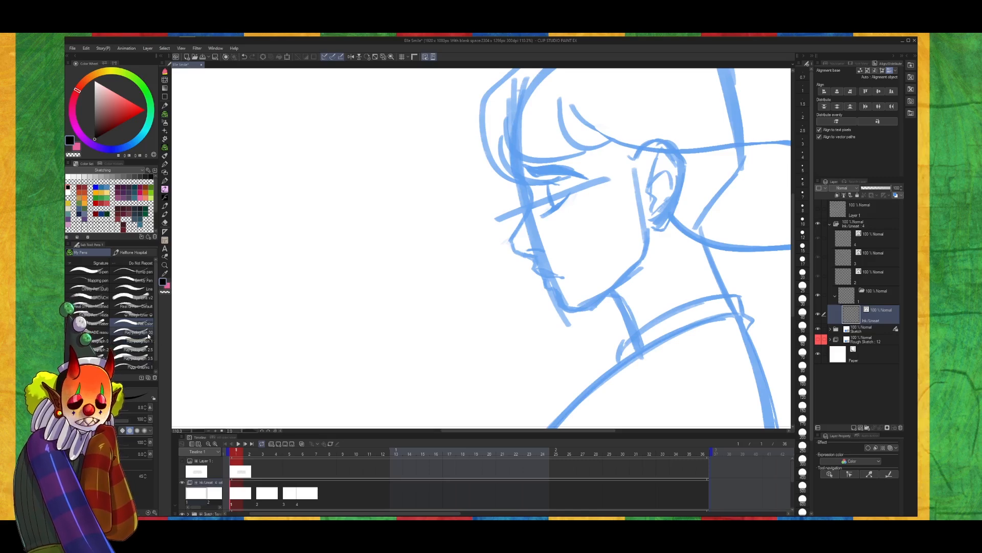
# Choose a suitable inking pen and draw a large black circle in the empty area in front of the profile face
pyautogui.click(149, 332)
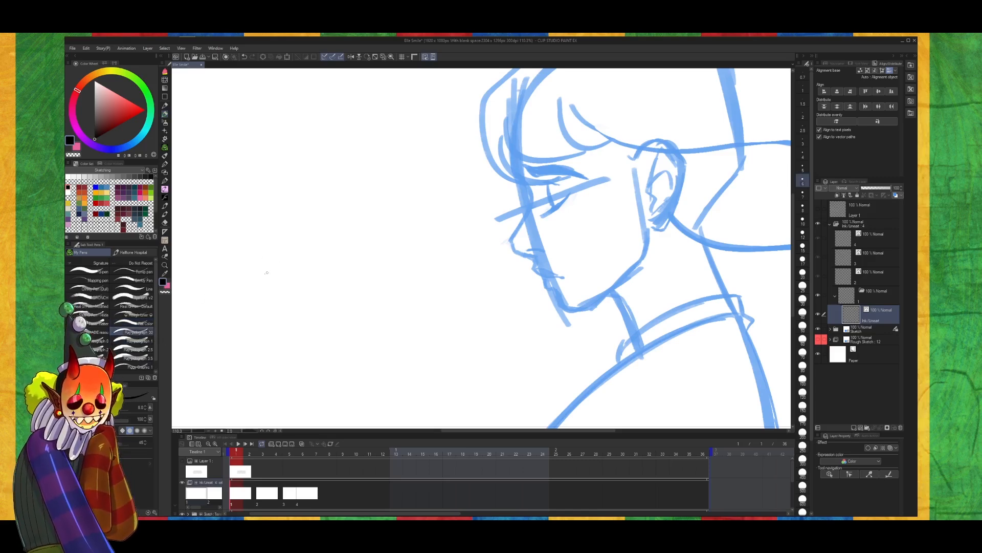
pyautogui.click(144, 341)
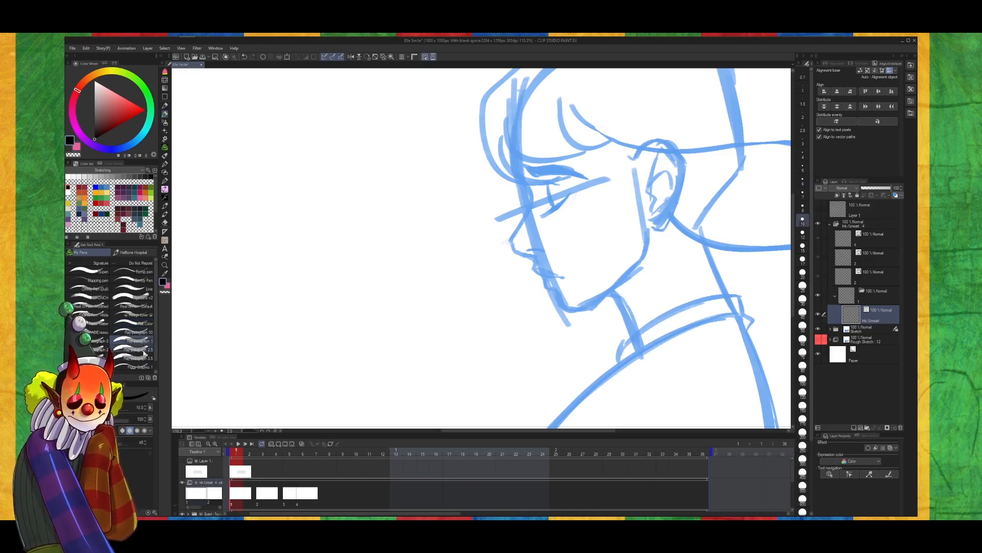
pyautogui.click(135, 350)
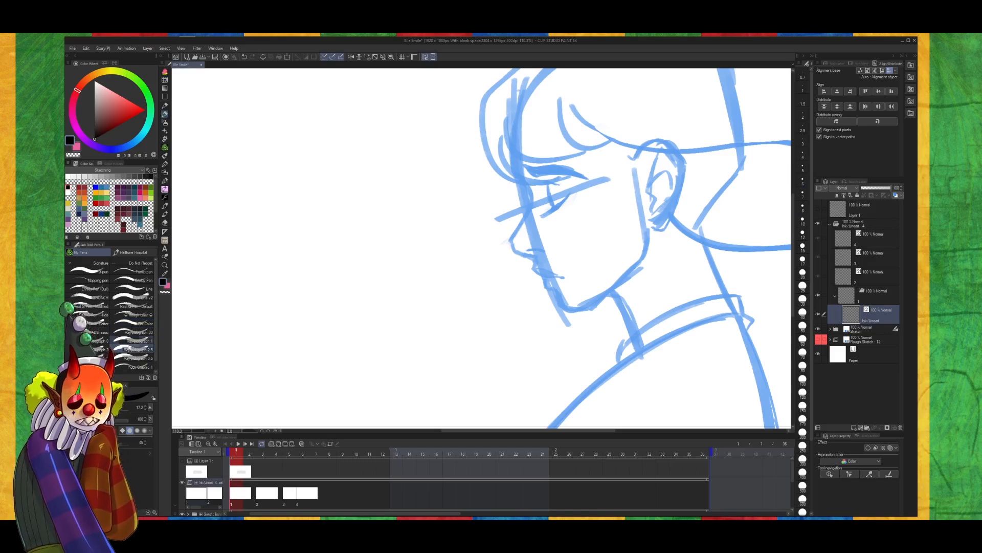
pyautogui.click(137, 340)
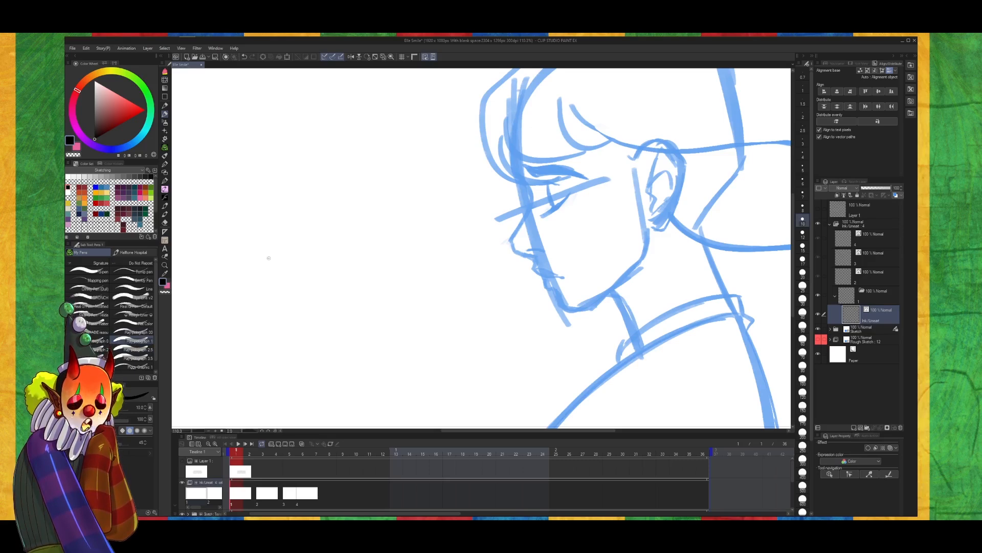
pyautogui.moveTo(514, 145)
pyautogui.mouseDown()
pyautogui.moveTo(530, 197)
pyautogui.moveTo(515, 236)
pyautogui.moveTo(541, 254)
pyautogui.mouseUp()
pyautogui.hotkey('ctrl', 'z')
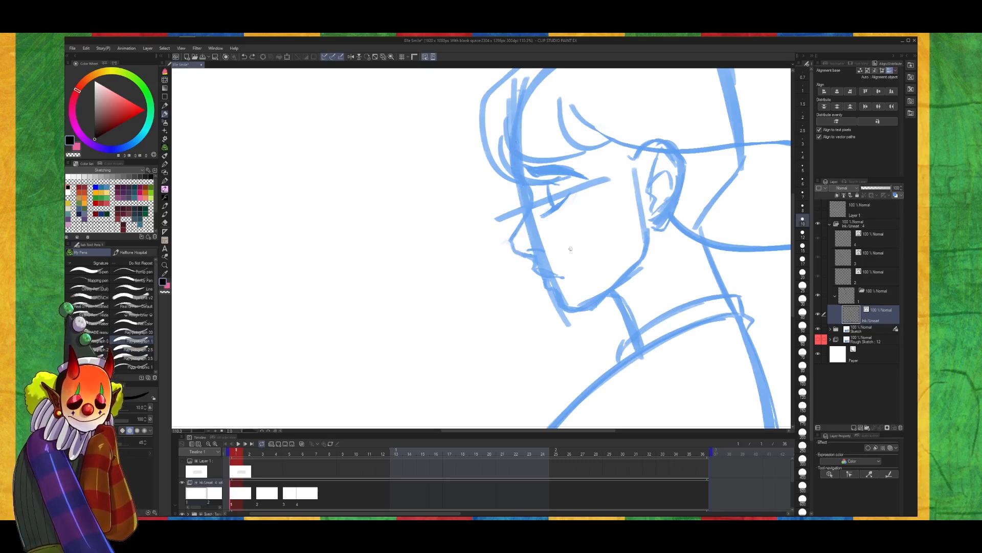
pyautogui.moveTo(355, 135)
pyautogui.mouseDown()
pyautogui.moveTo(248, 281)
pyautogui.moveTo(360, 136)
pyautogui.moveTo(306, 132)
pyautogui.mouseUp()
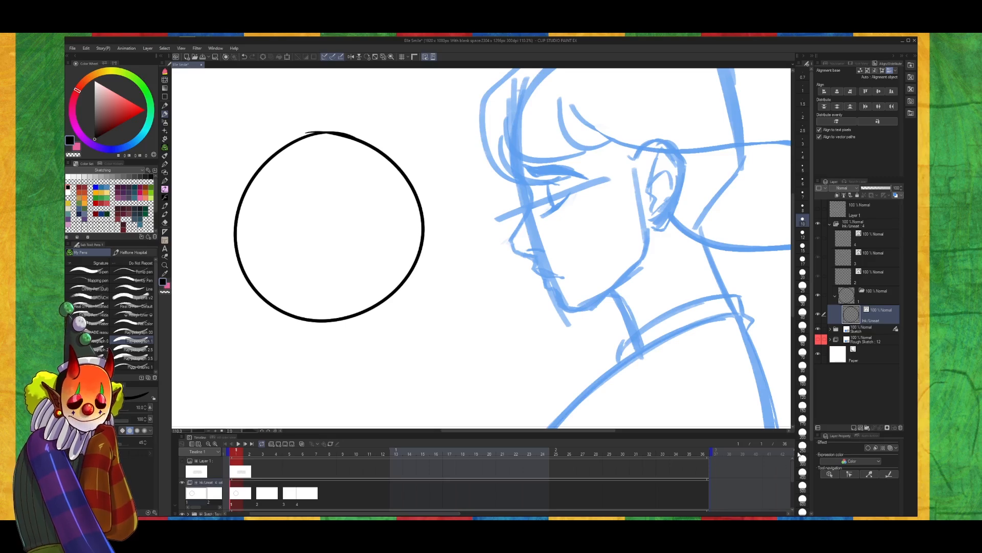
# Add a new layer named Flat Colors to folder 1 and place it beneath the Ink/Lineart layer
pyautogui.click(855, 427)
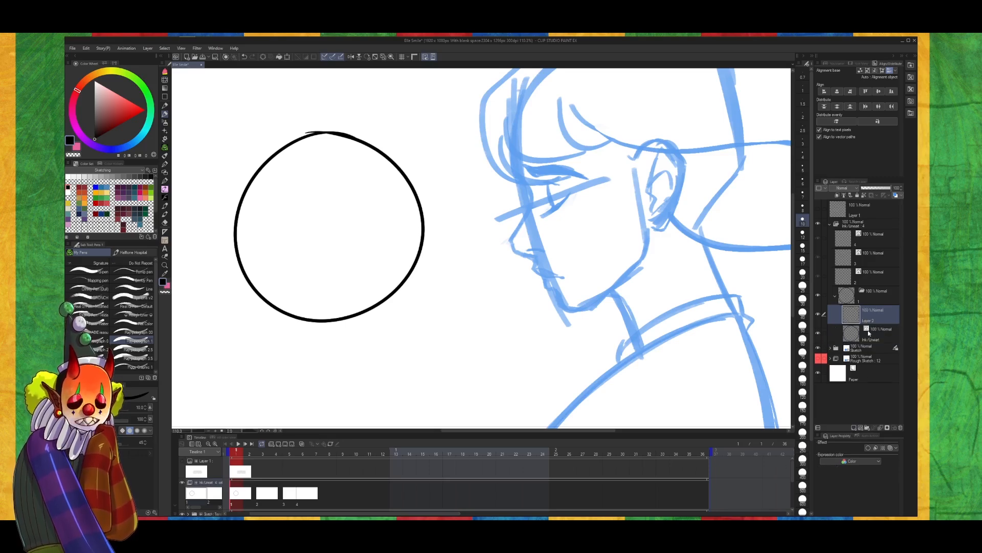
pyautogui.moveTo(875, 319); pyautogui.dragTo(876, 336)
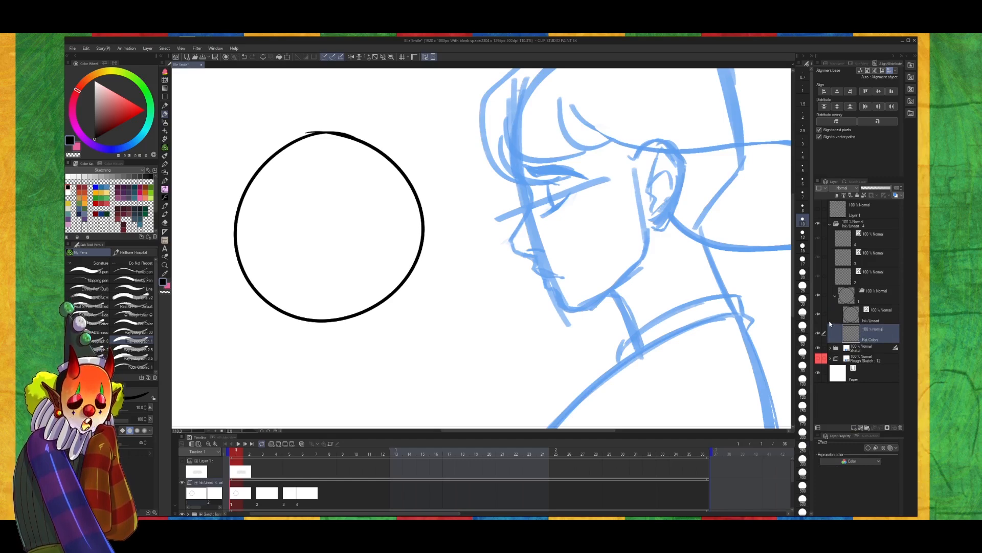
# Paint the circle solid pink on the Flat Colors layer with an enlarged pen, letting the color spill past the outline
pyautogui.press('p')
pyautogui.press('p')
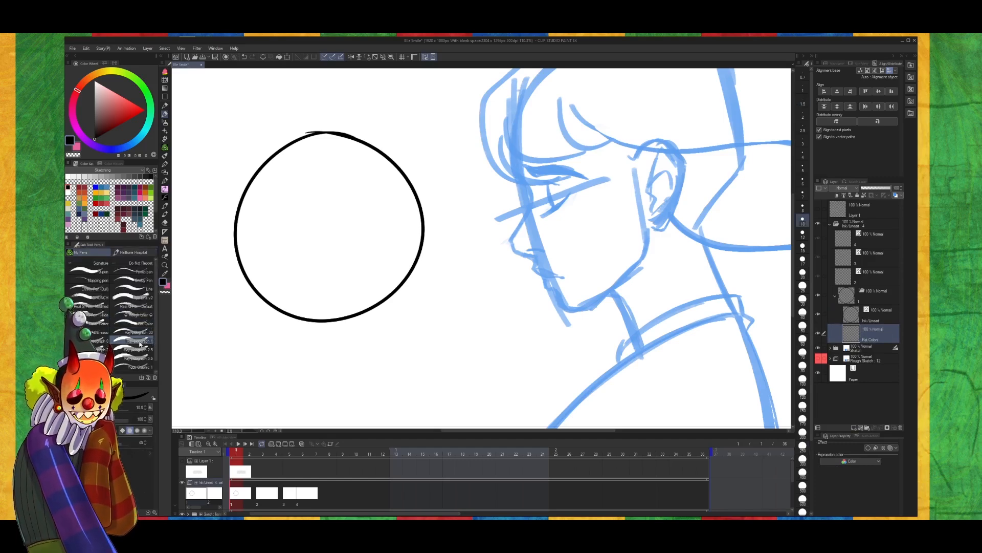
pyautogui.click(141, 342)
pyautogui.press('x')
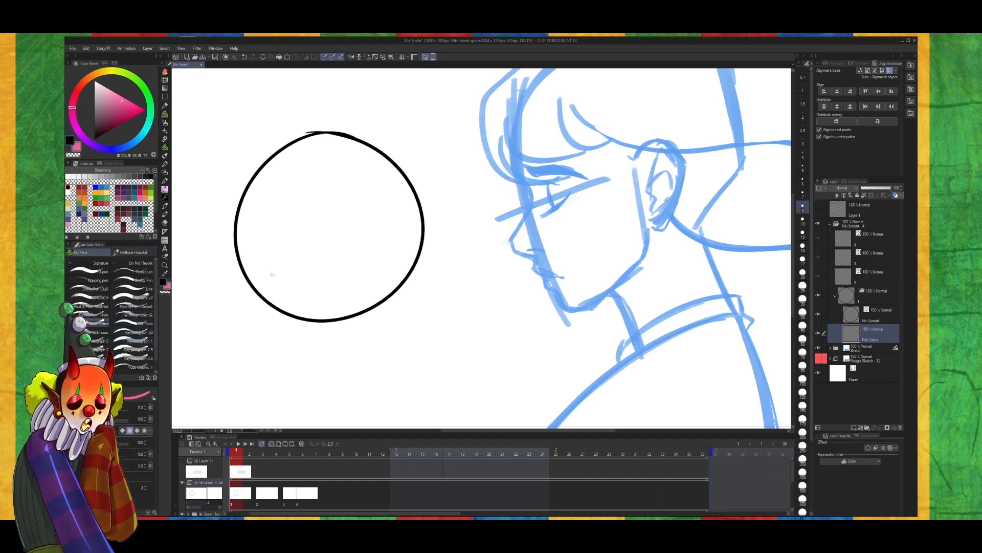
pyautogui.moveTo(308, 311); pyautogui.dragTo(319, 334)
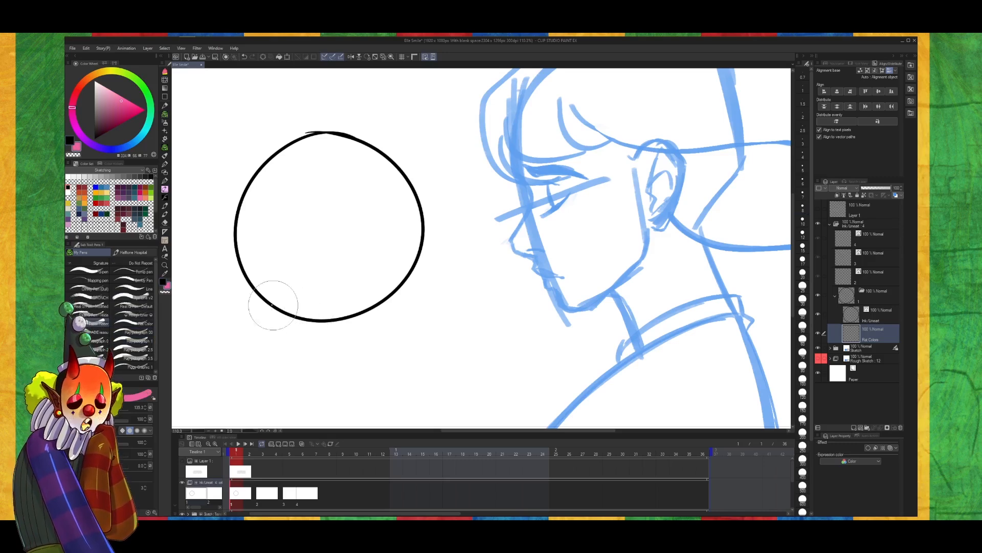
pyautogui.moveTo(246, 269)
pyautogui.mouseDown()
pyautogui.moveTo(283, 172)
pyautogui.moveTo(387, 195)
pyautogui.moveTo(351, 306)
pyautogui.moveTo(255, 239)
pyautogui.moveTo(395, 214)
pyautogui.moveTo(285, 291)
pyautogui.moveTo(358, 214)
pyautogui.moveTo(351, 267)
pyautogui.moveTo(406, 222)
pyautogui.moveTo(290, 194)
pyautogui.moveTo(354, 289)
pyautogui.moveTo(378, 155)
pyautogui.moveTo(269, 198)
pyautogui.moveTo(400, 280)
pyautogui.moveTo(312, 148)
pyautogui.moveTo(327, 296)
pyautogui.mouseUp()
# Make Ink/Lineart the reference layer and erase the pink outside the circle on Flat Colors with the Erase Along Edge eraser
pyautogui.hotkey('alt', ']')
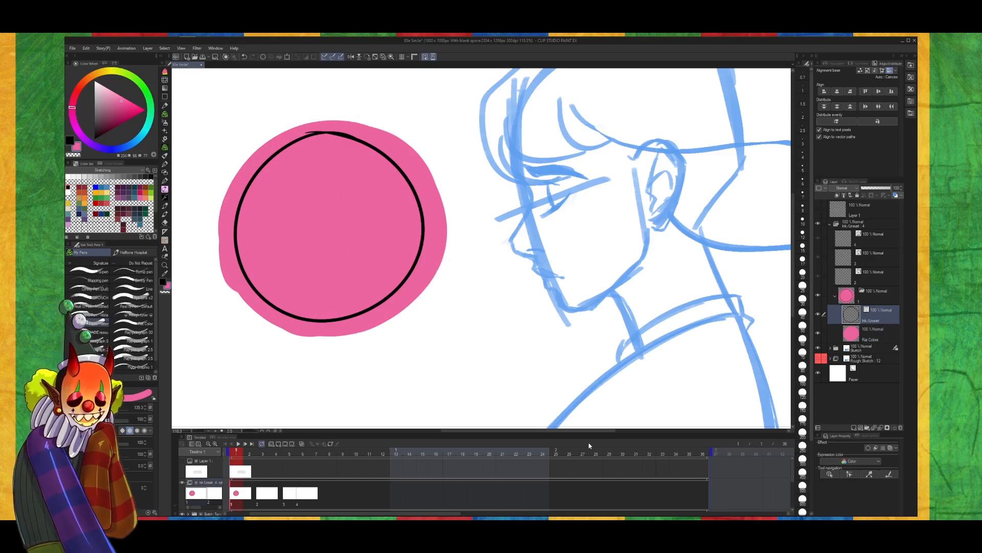
pyautogui.press('e')
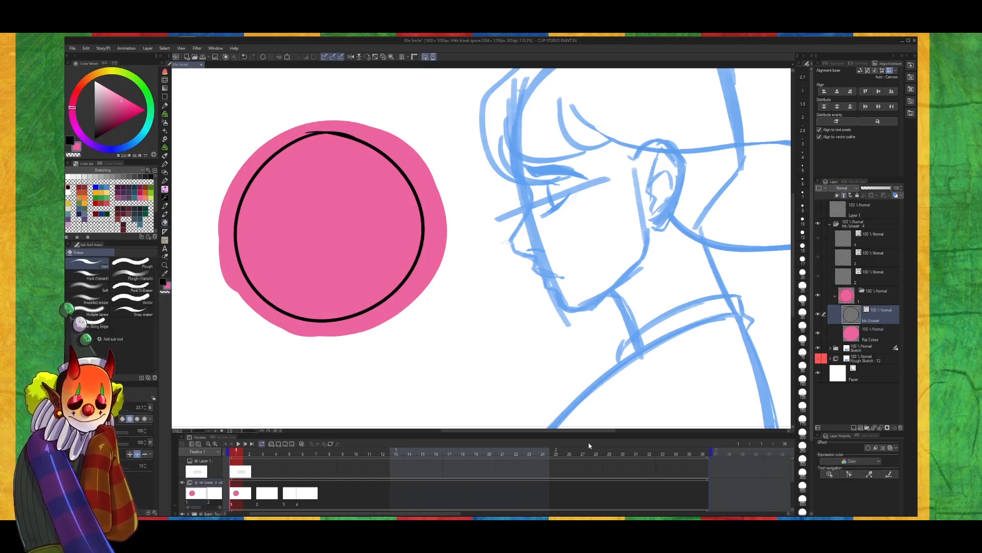
pyautogui.click(876, 333)
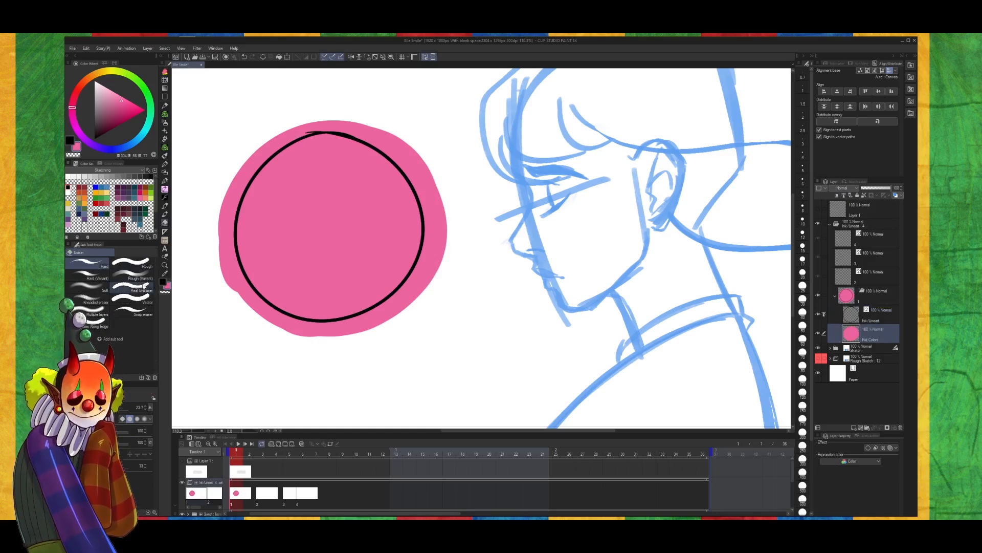
pyautogui.click(133, 306)
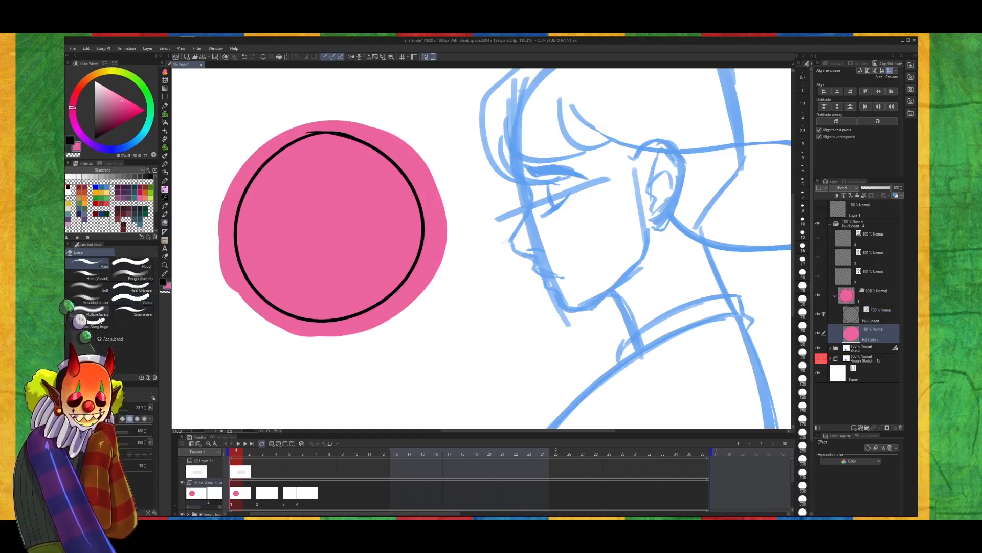
pyautogui.moveTo(330, 123)
pyautogui.mouseDown()
pyautogui.moveTo(243, 176)
pyautogui.moveTo(226, 246)
pyautogui.moveTo(254, 302)
pyautogui.moveTo(322, 325)
pyautogui.moveTo(391, 307)
pyautogui.moveTo(430, 236)
pyautogui.moveTo(418, 175)
pyautogui.moveTo(330, 125)
pyautogui.mouseUp()
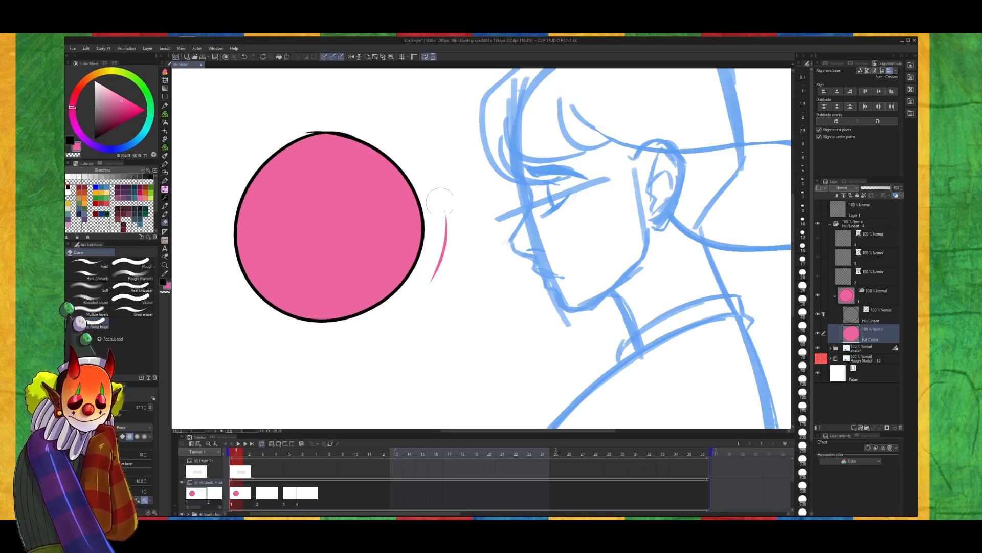
pyautogui.moveTo(439, 201); pyautogui.dragTo(427, 372)
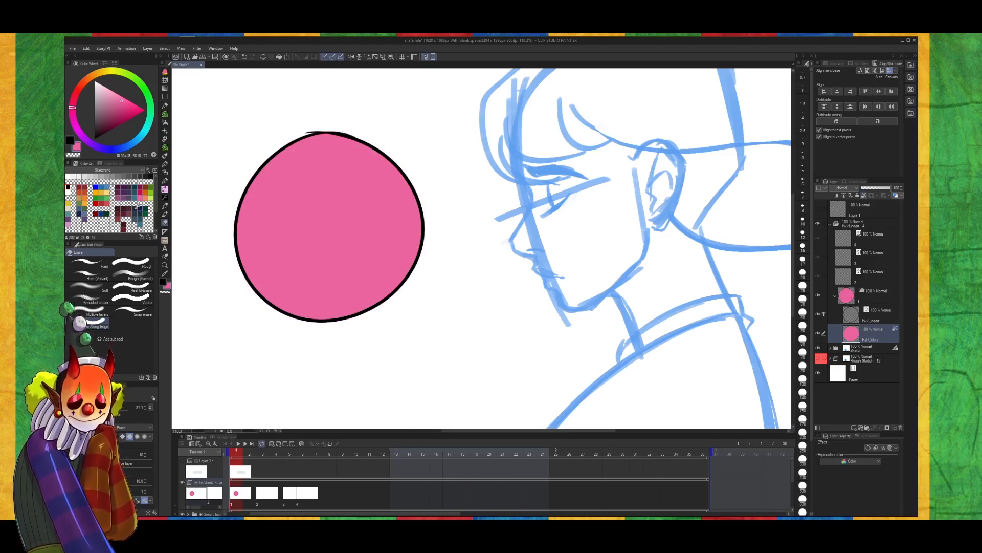
# Paint a dark purple shadow across the side of the circle nearest the face on Flat Colors with a pen
pyautogui.click(124, 195)
pyautogui.press('p')
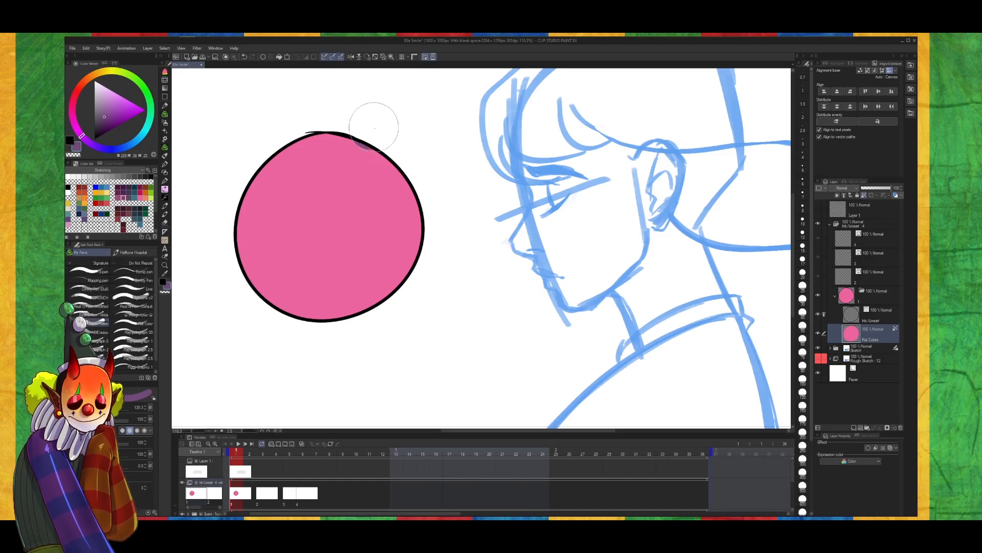
pyautogui.moveTo(375, 121)
pyautogui.mouseDown()
pyautogui.moveTo(379, 233)
pyautogui.moveTo(249, 311)
pyautogui.moveTo(272, 320)
pyautogui.moveTo(416, 234)
pyautogui.moveTo(414, 169)
pyautogui.moveTo(353, 321)
pyautogui.moveTo(259, 327)
pyautogui.mouseUp()
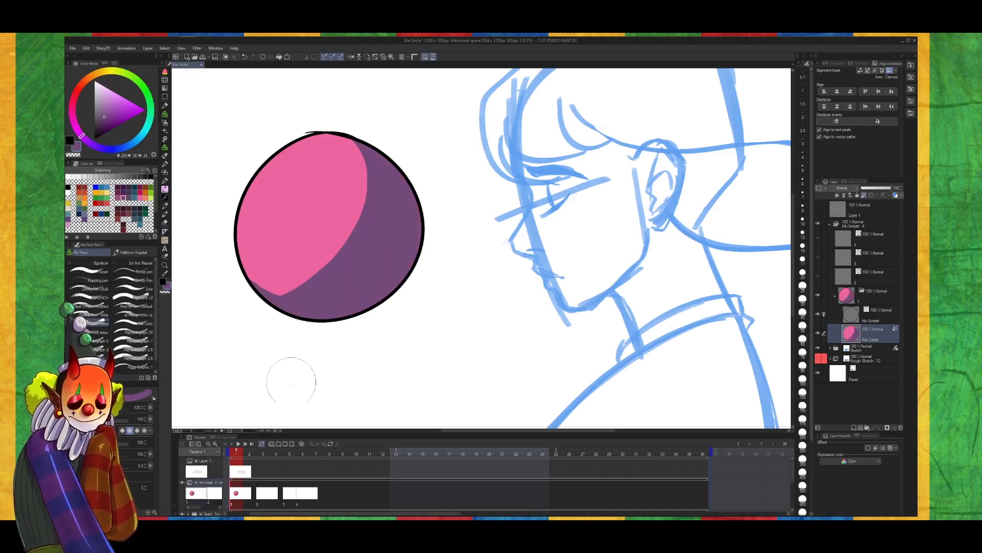
# Blend a soft orange glow into the lower edge of the purple shadow with a soft brush, redoing unsatisfactory strokes
pyautogui.click(147, 197)
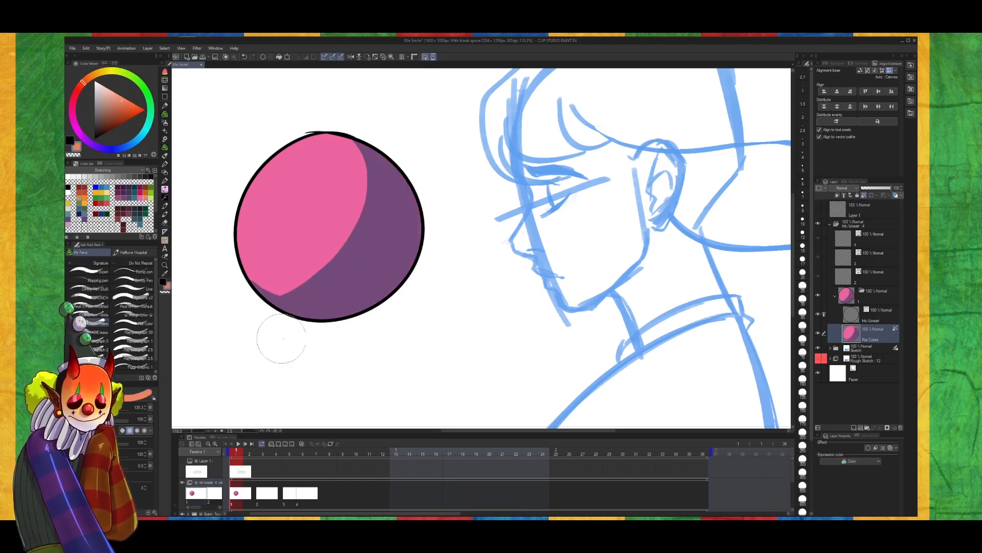
pyautogui.press('b')
pyautogui.click(87, 263)
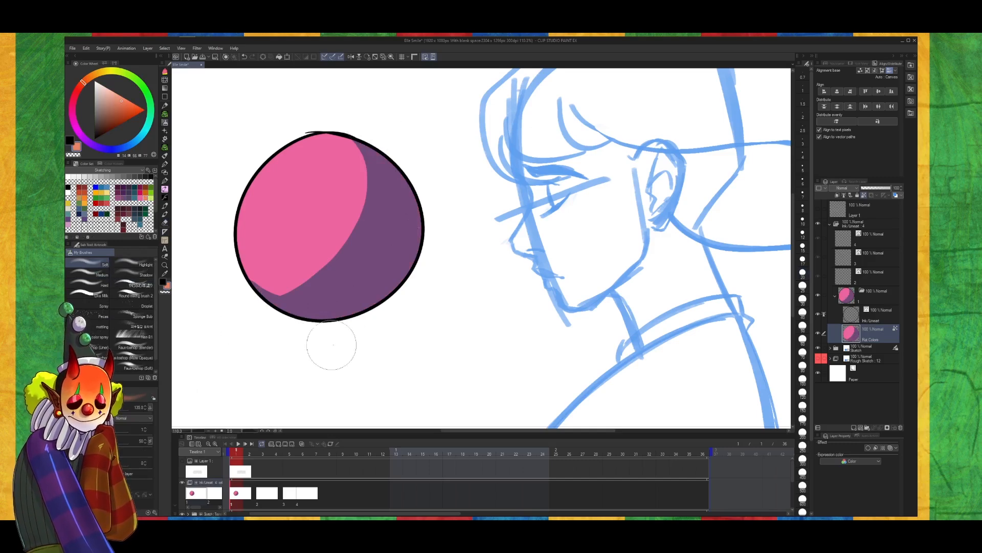
pyautogui.moveTo(285, 324)
pyautogui.mouseDown()
pyautogui.moveTo(357, 311)
pyautogui.moveTo(439, 192)
pyautogui.mouseUp()
pyautogui.hotkey('ctrl', 'z')
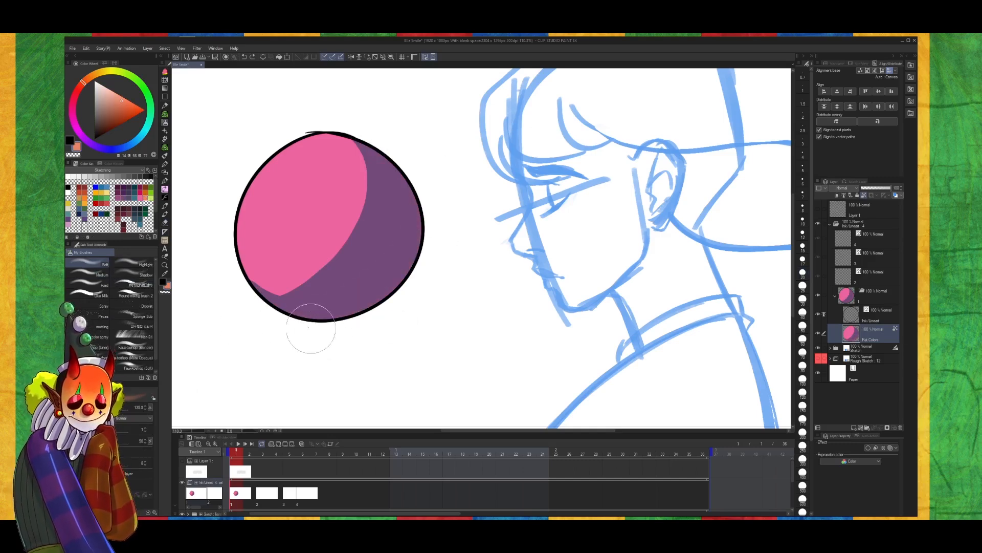
pyautogui.moveTo(315, 331)
pyautogui.mouseDown()
pyautogui.moveTo(412, 235)
pyautogui.moveTo(405, 252)
pyautogui.moveTo(295, 296)
pyautogui.mouseUp()
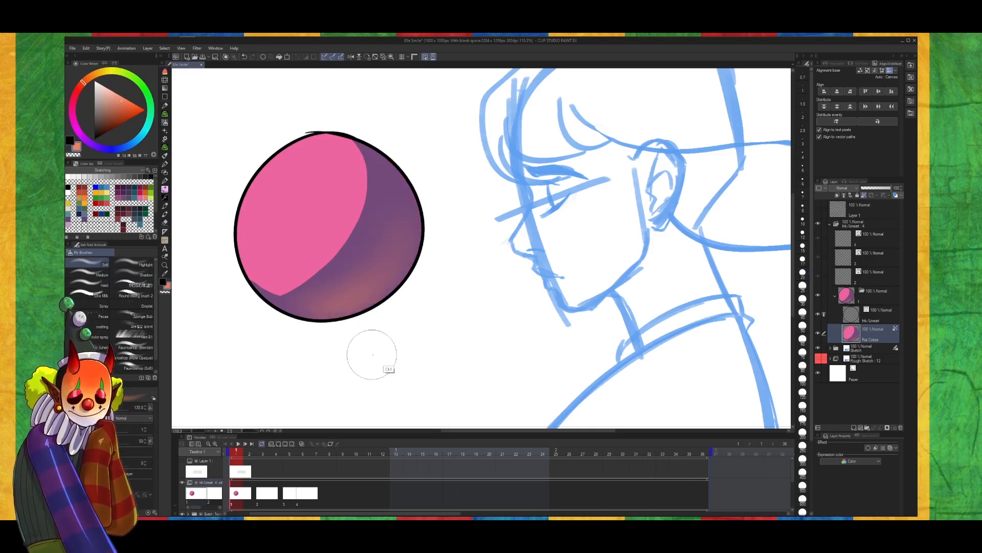
pyautogui.hotkey('ctrl', 'z')
pyautogui.moveTo(378, 326); pyautogui.dragTo(405, 327)
pyautogui.moveTo(323, 342)
pyautogui.mouseDown()
pyautogui.moveTo(373, 311)
pyautogui.moveTo(415, 198)
pyautogui.moveTo(351, 322)
pyautogui.moveTo(293, 321)
pyautogui.mouseUp()
# Paint a thin orange rim light along the circle's upper-left edge with an enlarged pen, redoing the first stroke
pyautogui.press('p')
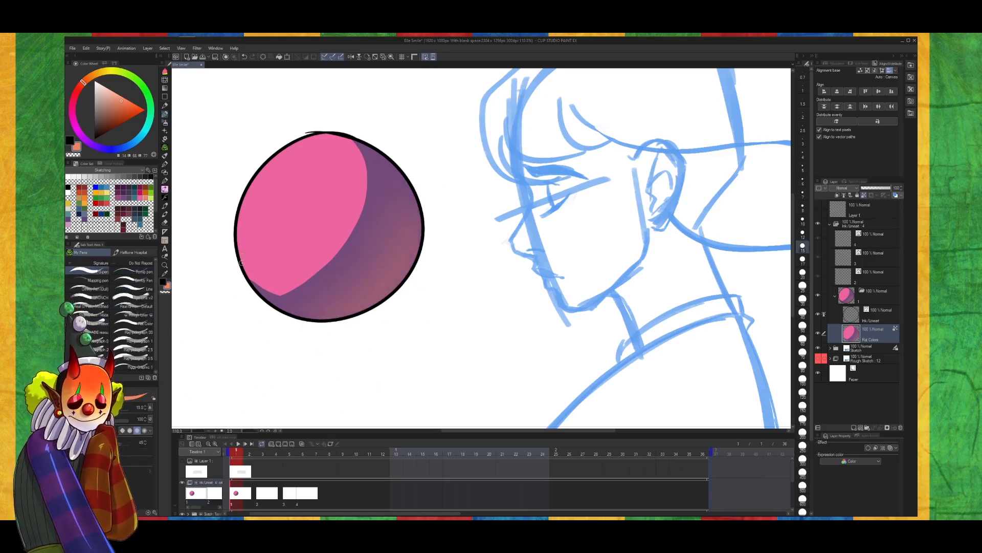
pyautogui.moveTo(236, 273)
pyautogui.mouseDown()
pyautogui.moveTo(261, 169)
pyautogui.moveTo(343, 136)
pyautogui.mouseUp()
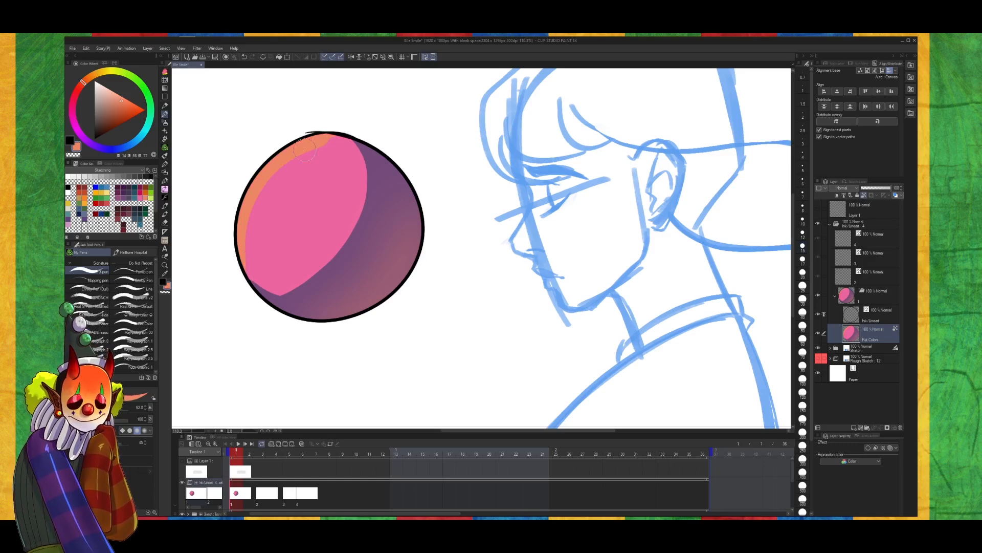
pyautogui.hotkey('ctrl', 'z')
pyautogui.moveTo(248, 272)
pyautogui.mouseDown()
pyautogui.moveTo(269, 166)
pyautogui.moveTo(348, 132)
pyautogui.mouseUp()
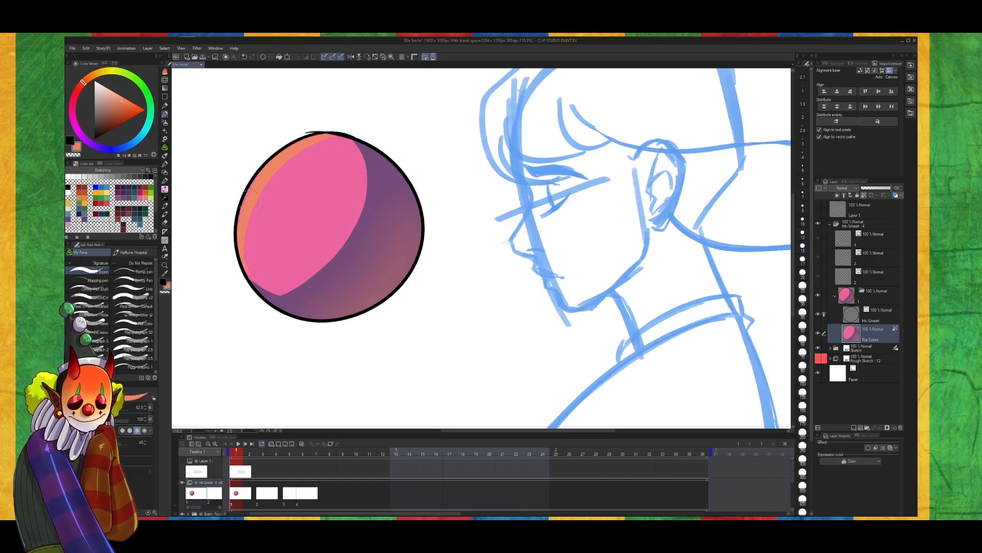
# Add a pale yellow oval highlight and a small dot beside it near the circle's orange rim
pyautogui.click(107, 193)
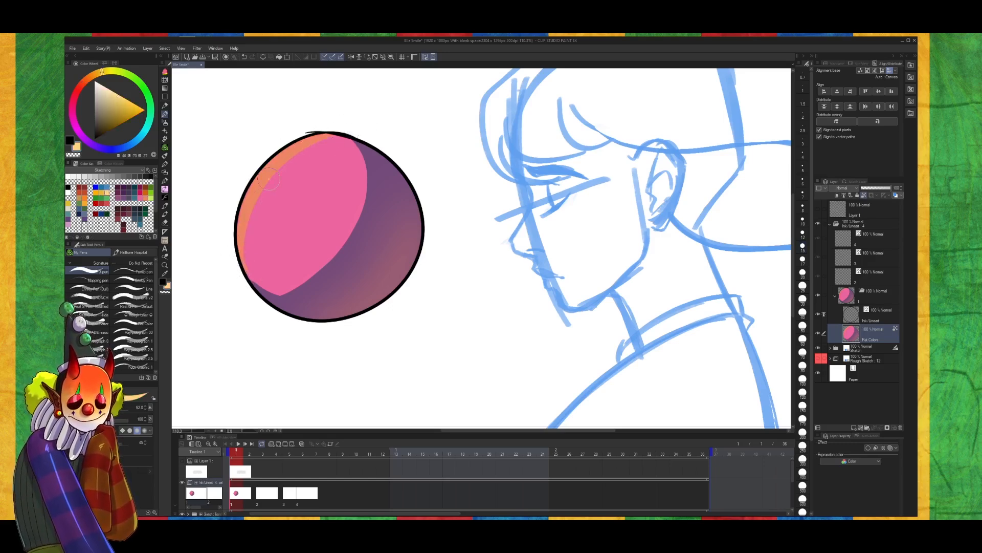
pyautogui.moveTo(268, 181); pyautogui.dragTo(267, 195)
pyautogui.hotkey('ctrl', 'z')
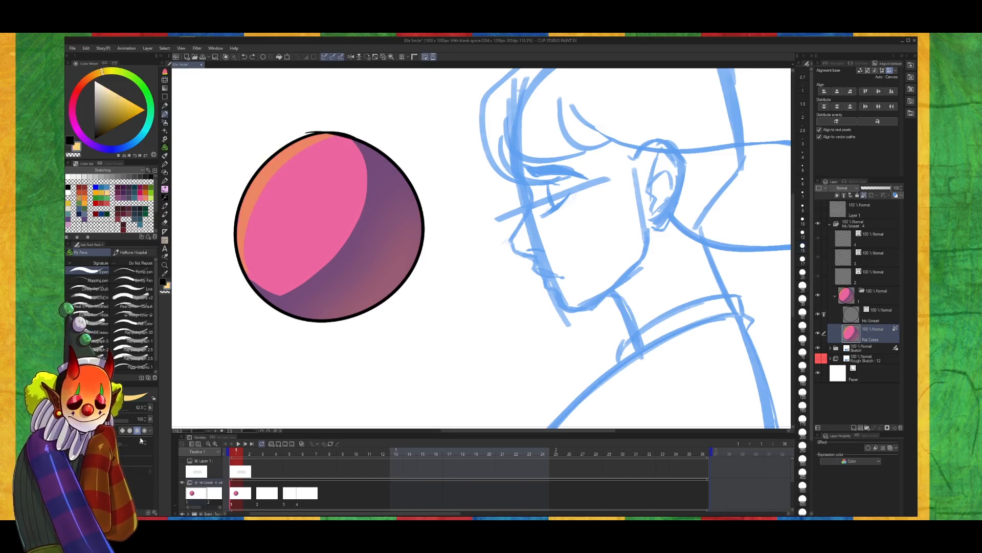
pyautogui.moveTo(267, 194); pyautogui.dragTo(265, 201)
pyautogui.click(278, 189)
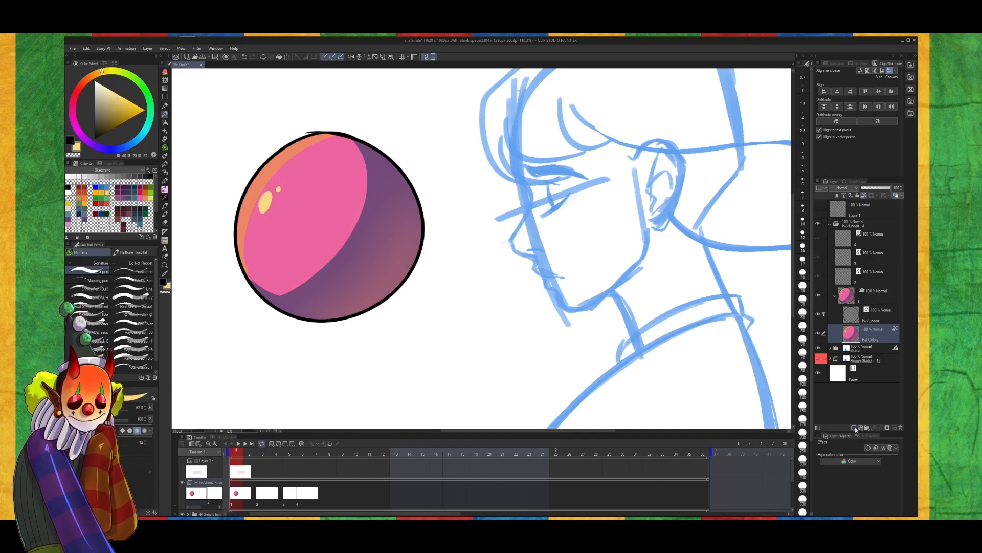
# Draw green diagonal stripes across the whole circle on a new layer above Flat Colors and clip that layer to Flat Colors
pyautogui.hotkey('ctrl', 'shift', 'n')
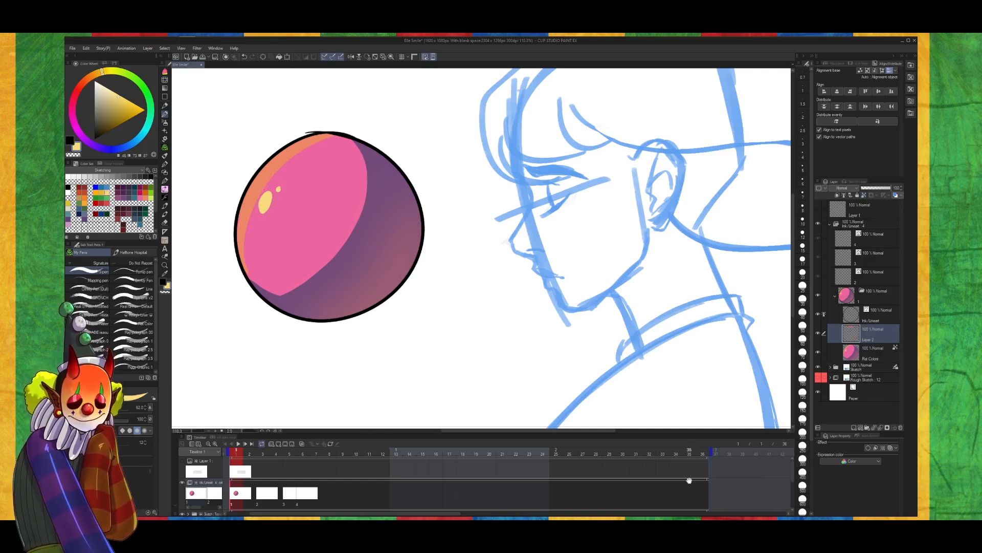
pyautogui.click(134, 297)
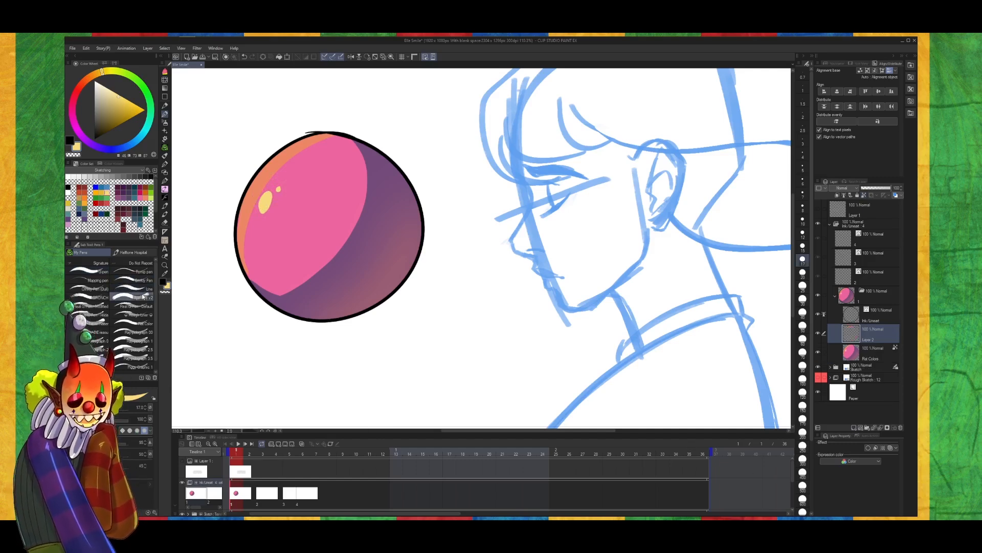
pyautogui.moveTo(294, 264); pyautogui.dragTo(293, 262)
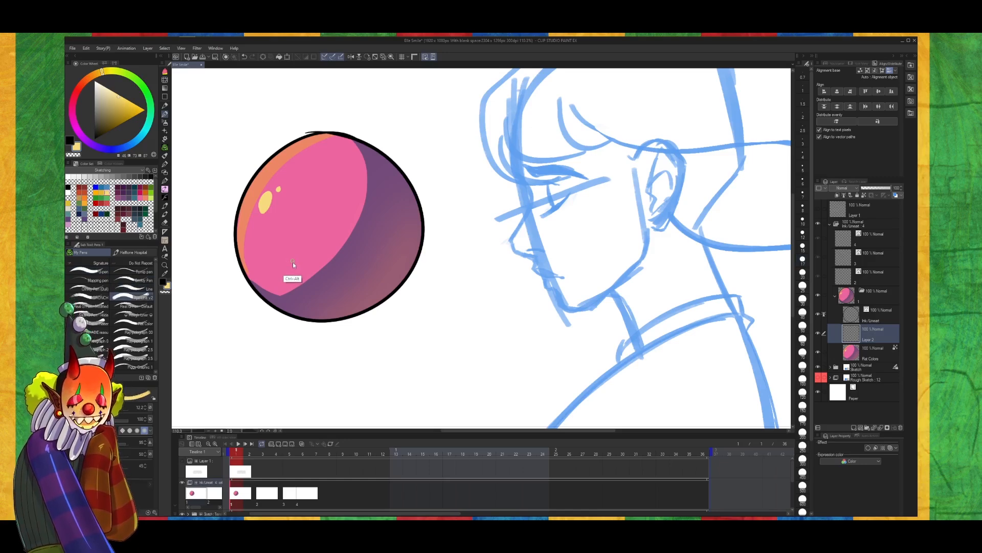
pyautogui.click(151, 193)
pyautogui.moveTo(216, 220)
pyautogui.mouseDown()
pyautogui.moveTo(258, 174)
pyautogui.moveTo(369, 95)
pyautogui.mouseUp()
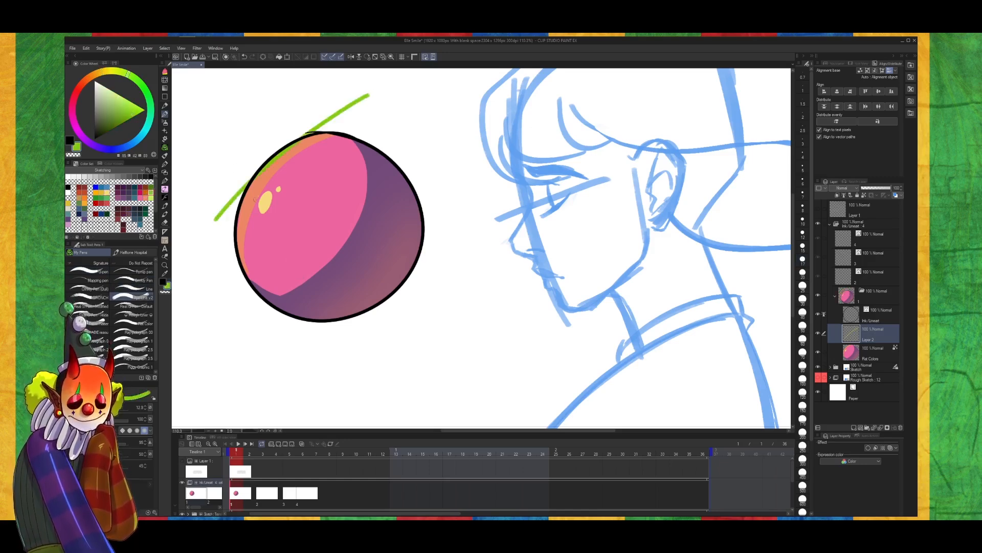
pyautogui.moveTo(202, 263); pyautogui.dragTo(368, 109)
pyautogui.moveTo(225, 250); pyautogui.dragTo(380, 118)
pyautogui.moveTo(232, 302); pyautogui.dragTo(402, 118)
pyautogui.moveTo(246, 317)
pyautogui.mouseDown()
pyautogui.moveTo(414, 124)
pyautogui.moveTo(436, 141)
pyautogui.mouseUp()
pyautogui.moveTo(255, 335); pyautogui.dragTo(438, 160)
pyautogui.moveTo(271, 352)
pyautogui.mouseDown()
pyautogui.moveTo(417, 213)
pyautogui.moveTo(289, 331)
pyautogui.moveTo(469, 193)
pyautogui.mouseUp()
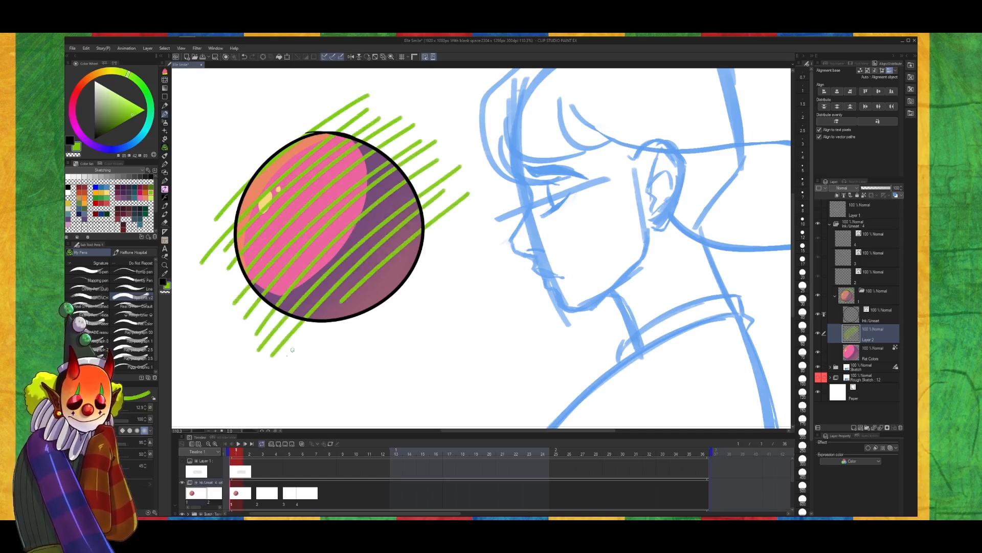
pyautogui.moveTo(300, 368)
pyautogui.mouseDown()
pyautogui.moveTo(470, 213)
pyautogui.moveTo(469, 230)
pyautogui.mouseUp()
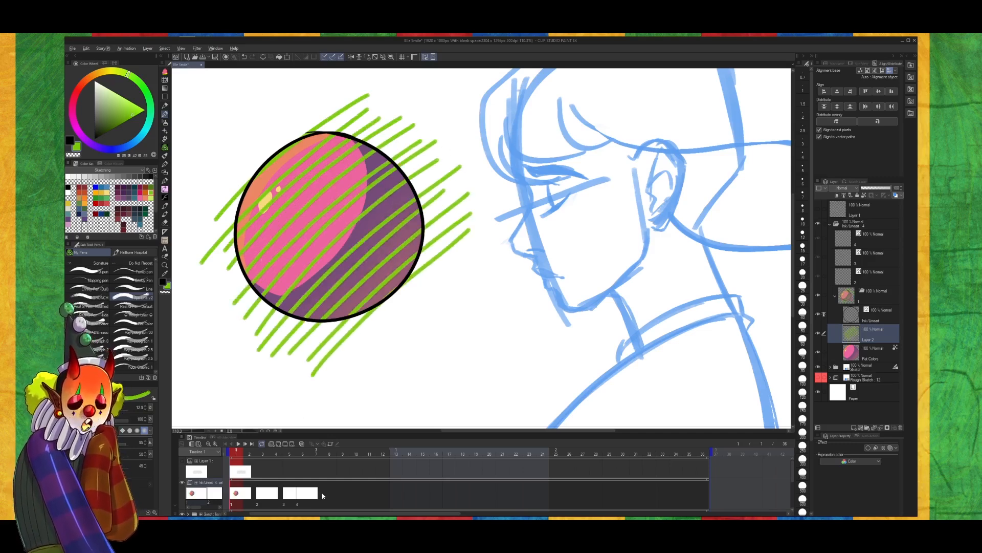
pyautogui.hotkey('ctrl', 'alt', 'g')
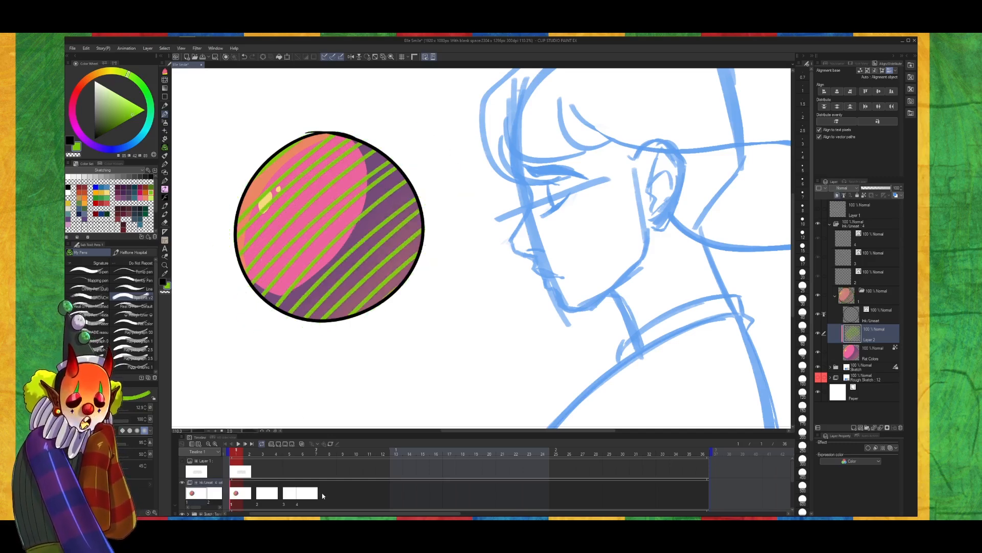
# Examine how folder 1 groups its layers by selecting them, collapsing and expanding the folder, and toggling its visibility
pyautogui.click(877, 349)
pyautogui.click(868, 332)
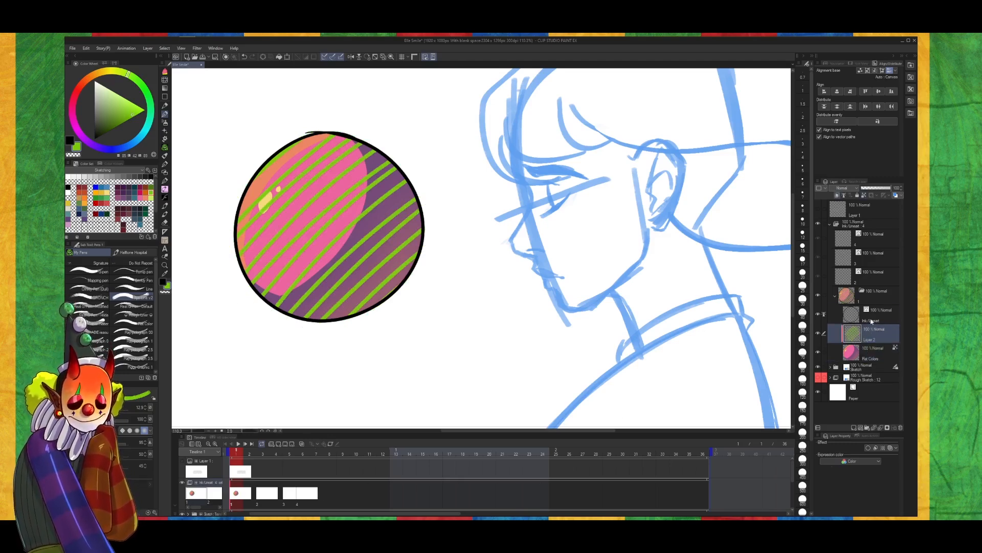
pyautogui.click(871, 321)
pyautogui.click(836, 297)
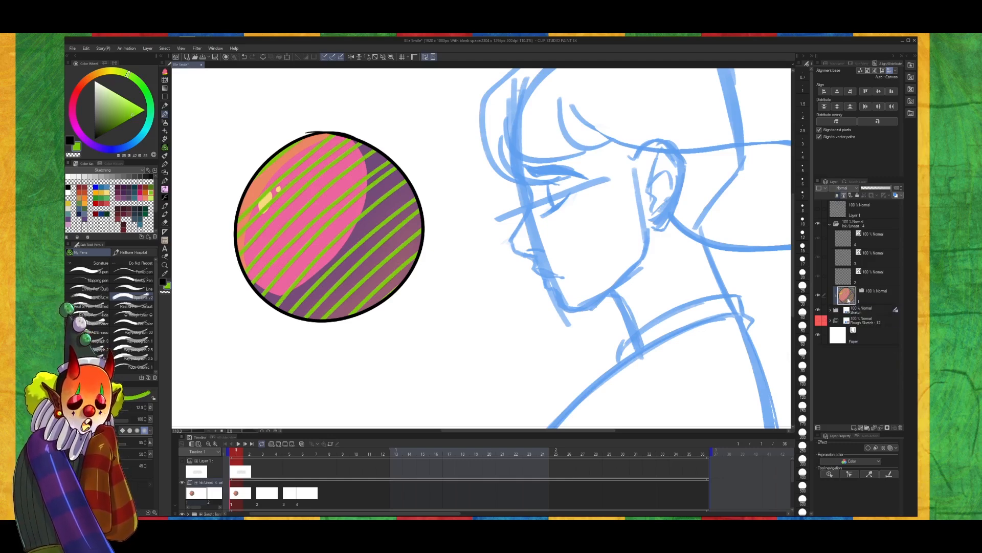
pyautogui.click(848, 300)
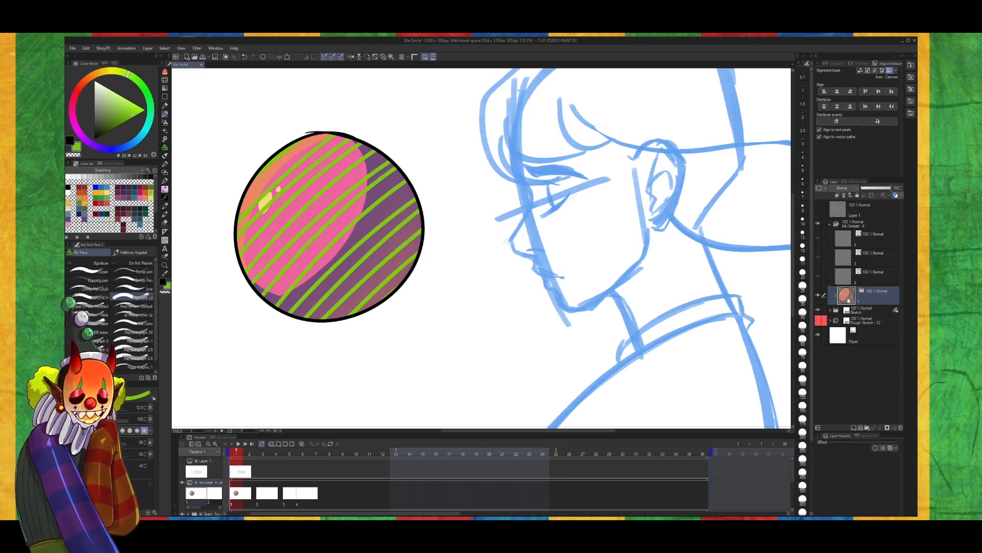
pyautogui.click(820, 295)
pyautogui.click(820, 295)
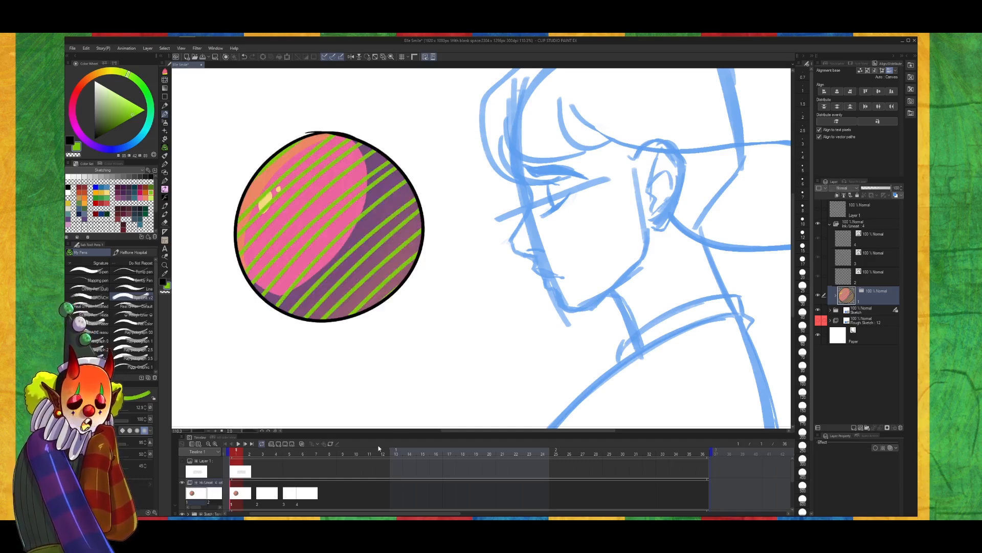
pyautogui.click(836, 296)
pyautogui.click(836, 295)
pyautogui.click(836, 295)
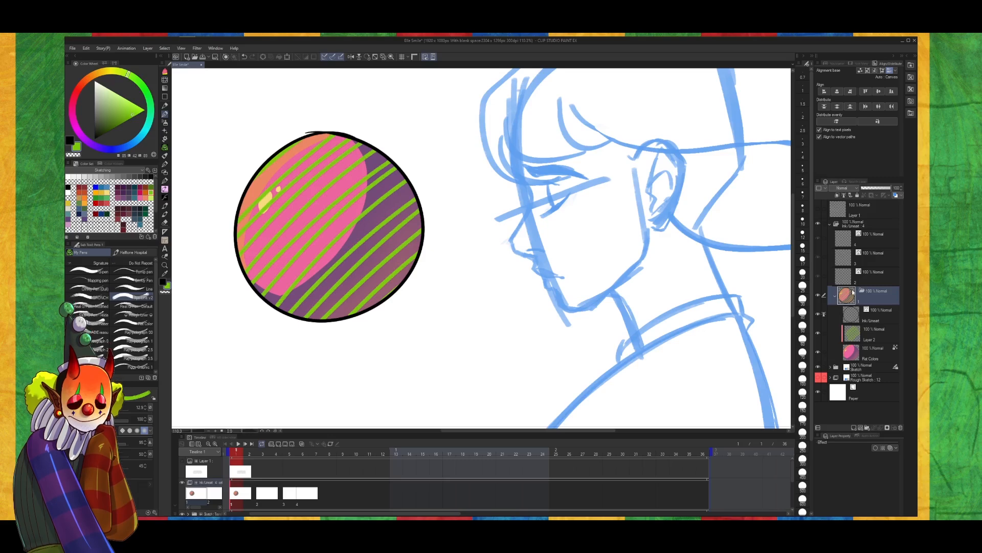
pyautogui.click(816, 294)
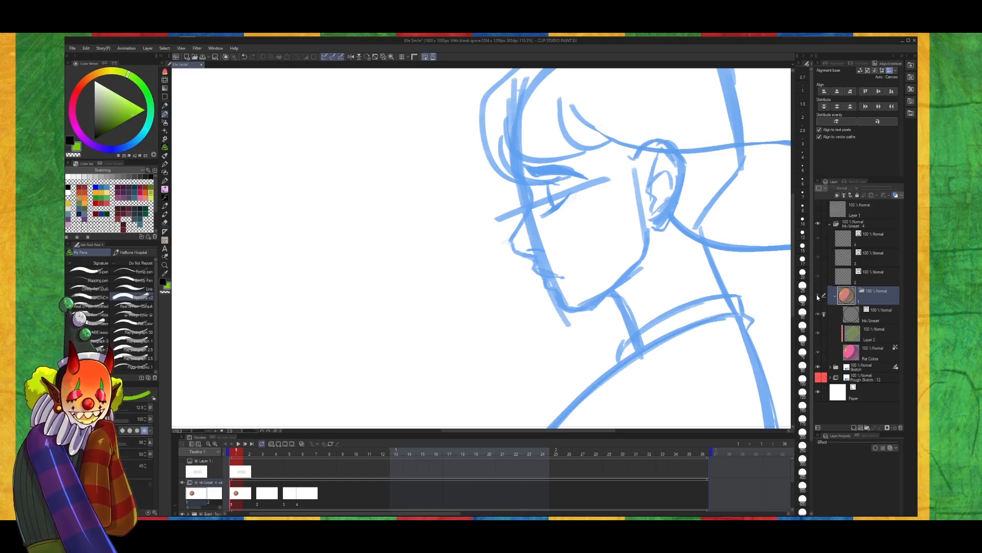
pyautogui.click(817, 293)
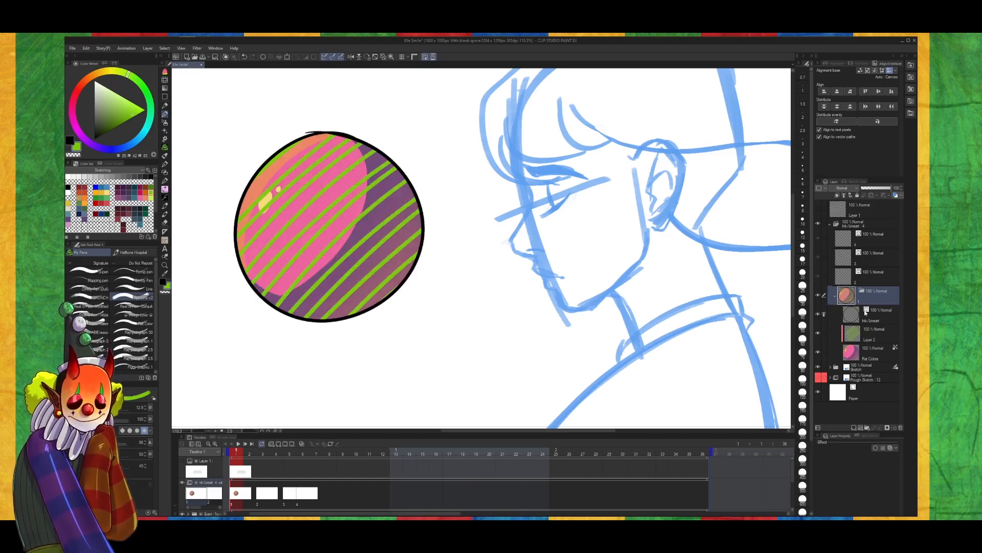
# Set the green stripes layer to Soft light blending at about 51% opacity and fit the canvas to the view
pyautogui.click(877, 335)
pyautogui.click(848, 191)
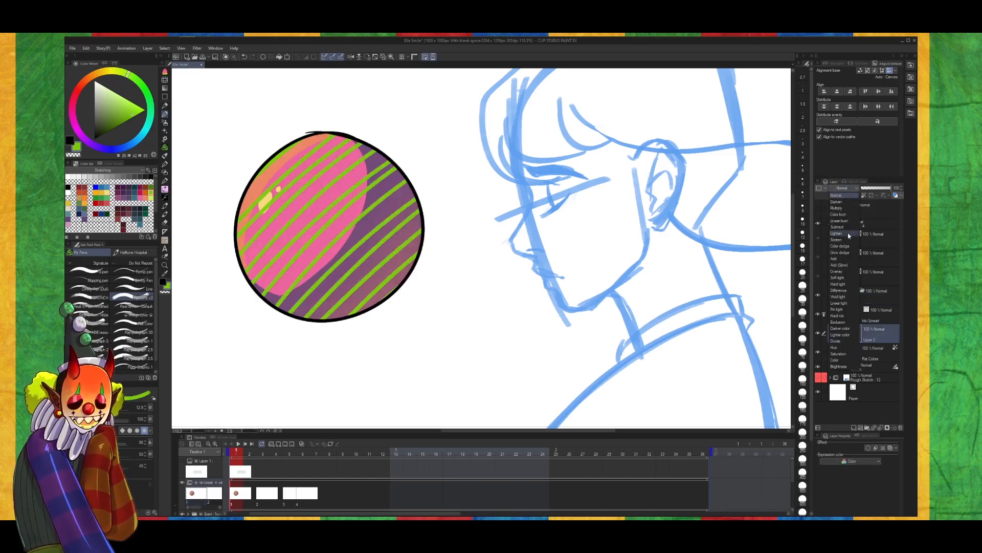
pyautogui.click(844, 274)
pyautogui.moveTo(884, 190); pyautogui.dragTo(873, 190)
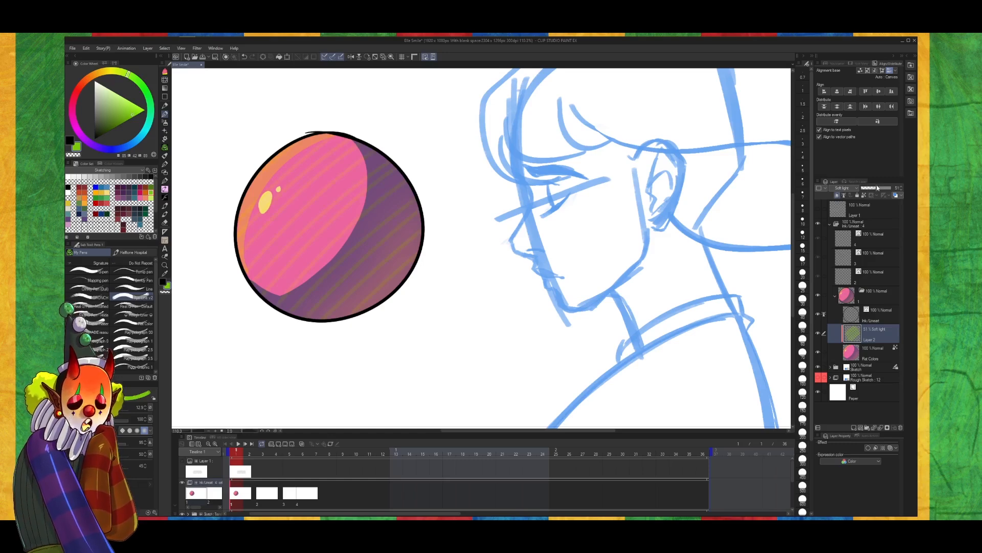
pyautogui.hotkey('ctrl', '0')
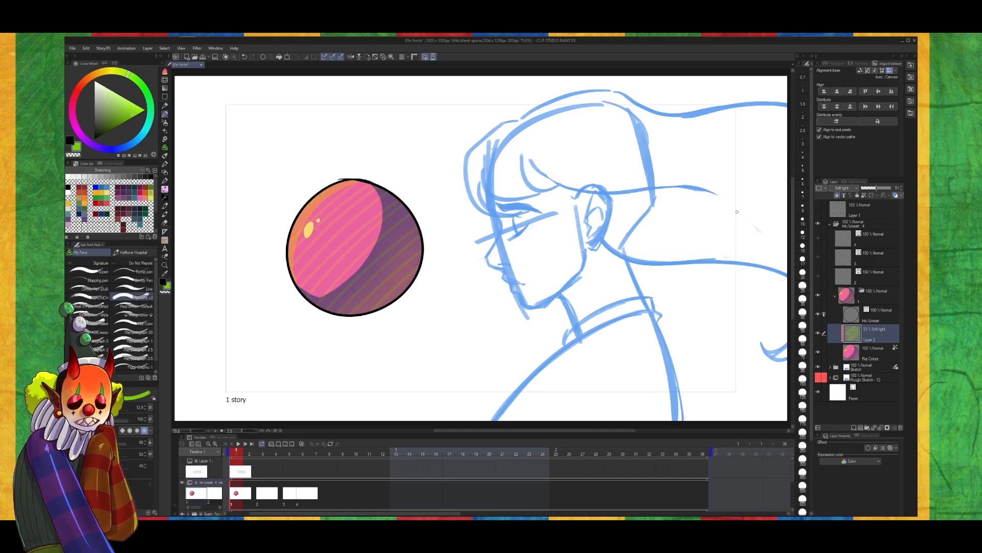
# Collapse folder 1 and the Ink/Lineart animation folder that contains it
pyautogui.click(836, 297)
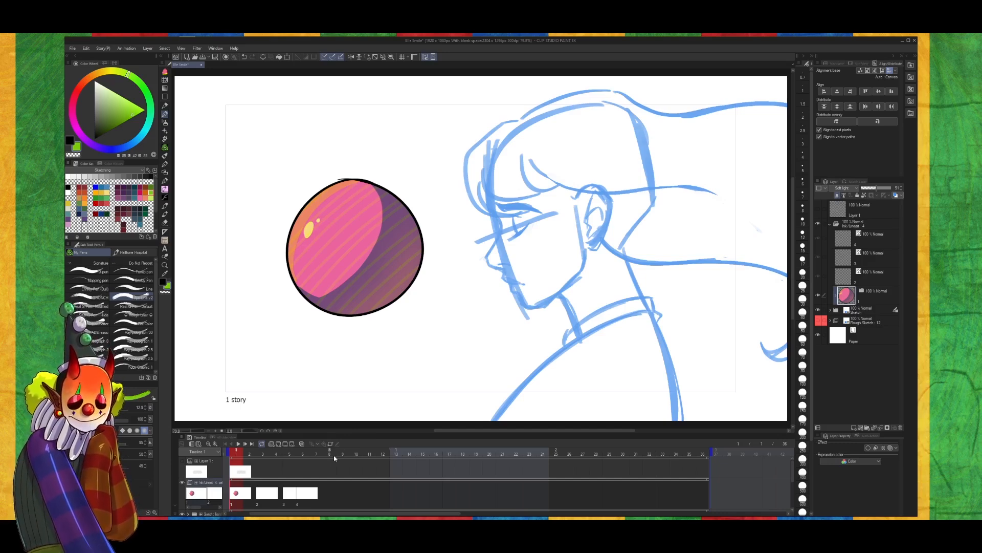
pyautogui.click(831, 225)
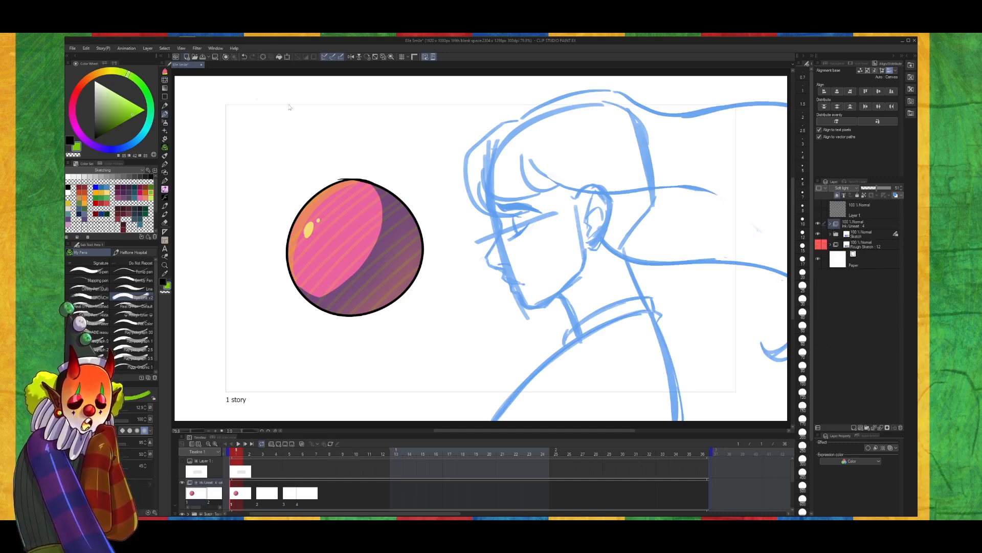
# Create a new 1920 x 1080 px illustration canvas with a light gray paper color
pyautogui.hotkey('ctrl', 'n')
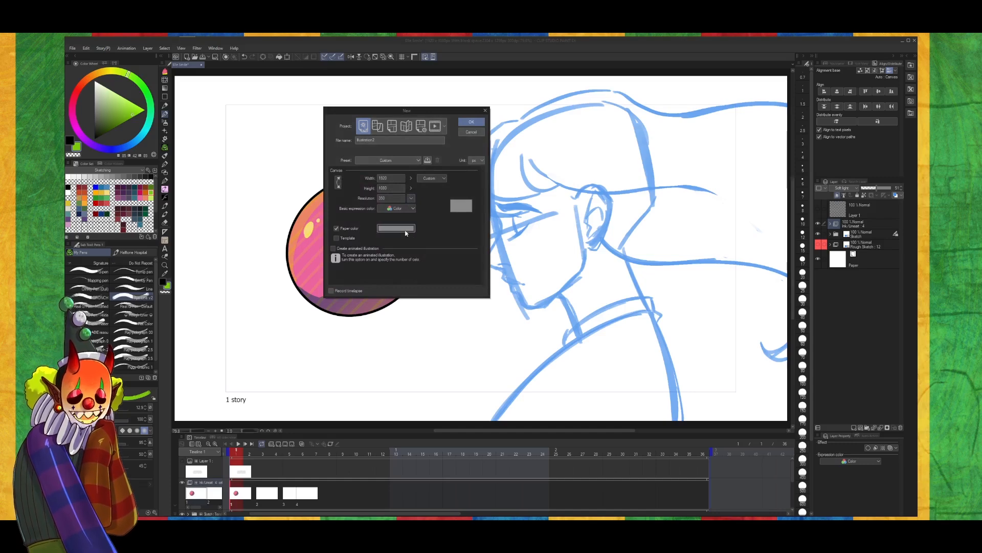
pyautogui.click(406, 233)
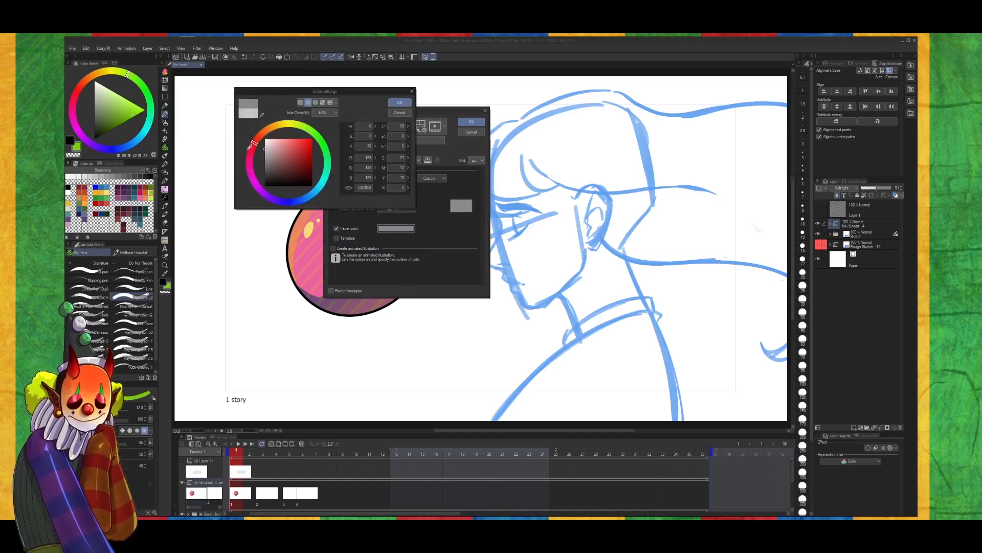
pyautogui.click(394, 103)
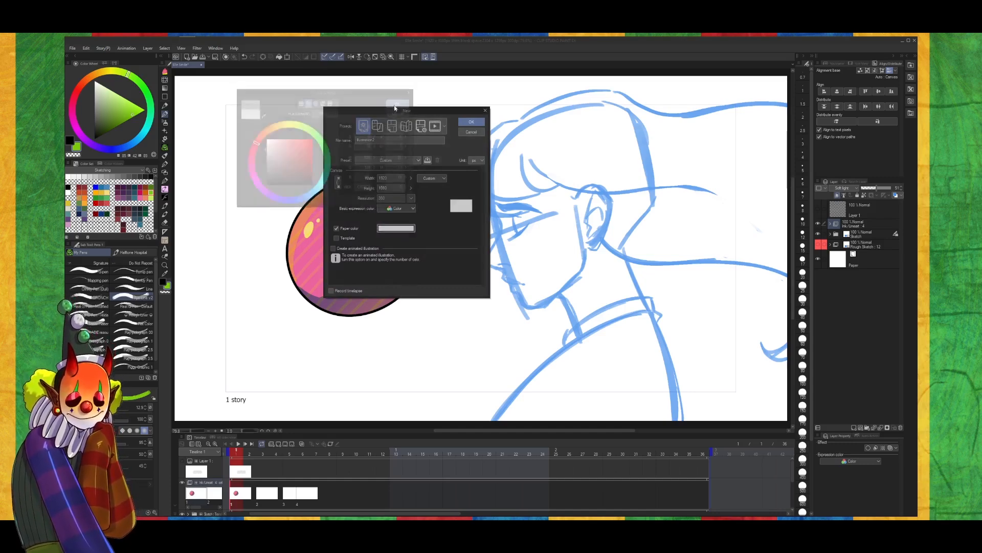
pyautogui.click(471, 124)
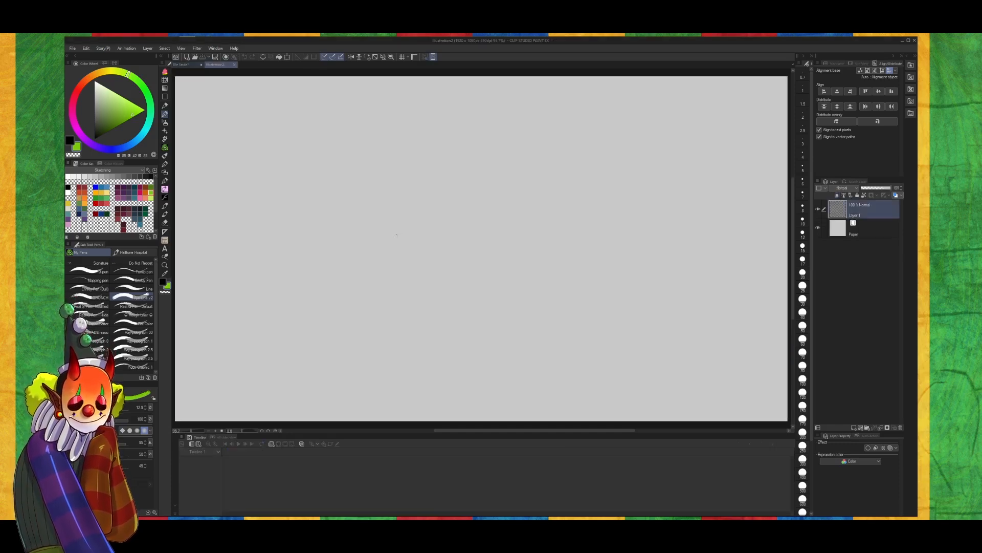
# Hide the timeline, enlarge the blank canvas, and ready the black pen with its brush size reduced to about 10
pyautogui.click(175, 513)
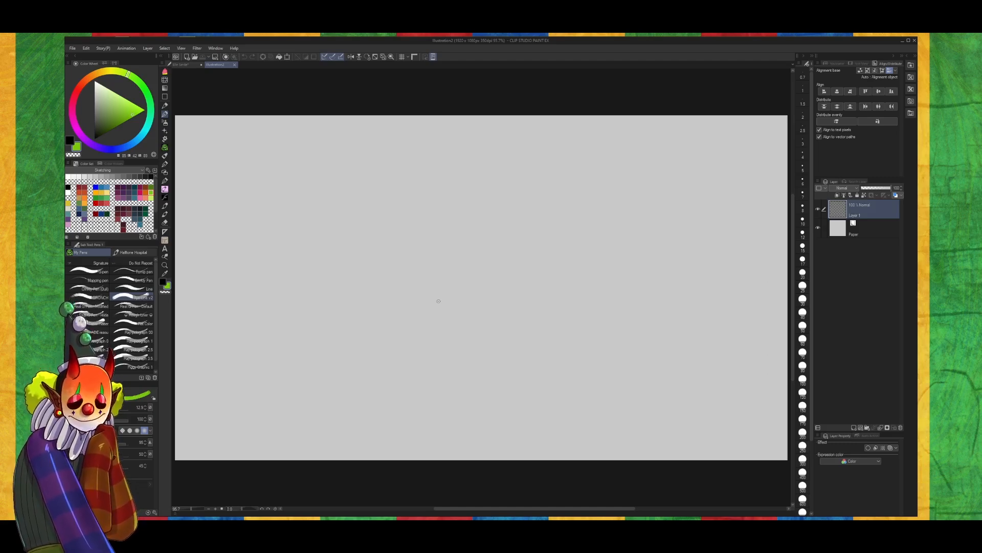
pyautogui.click(89, 270)
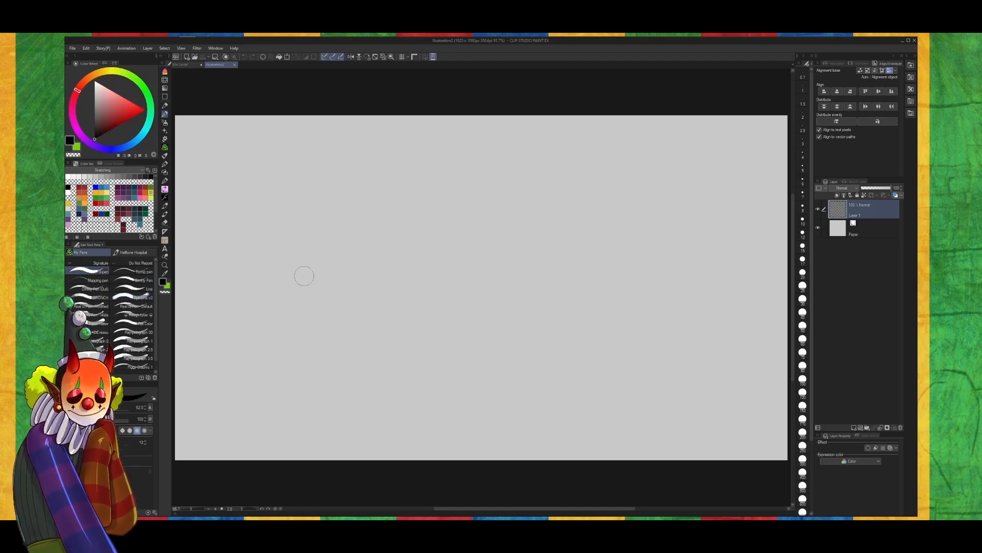
pyautogui.press('/')
pyautogui.click(346, 256)
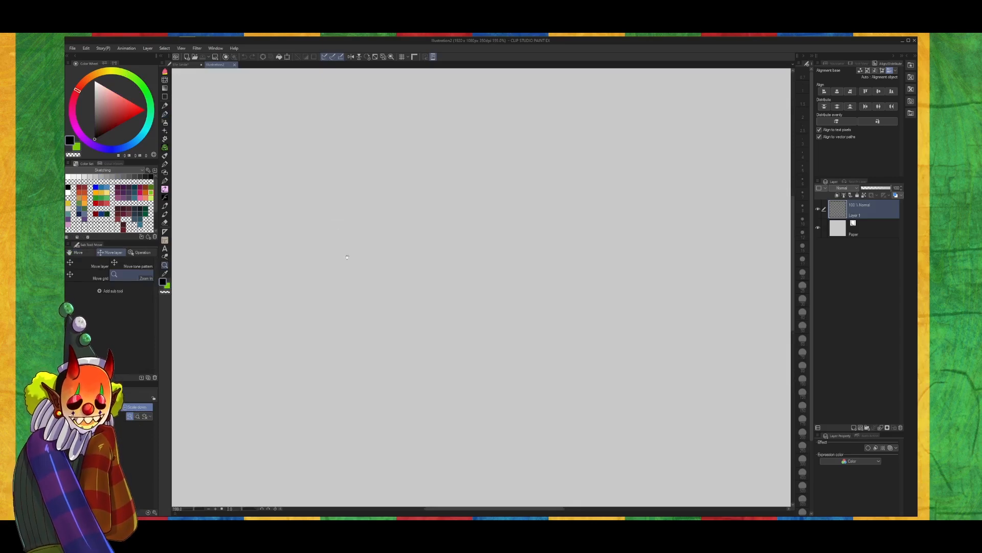
pyautogui.moveTo(517, 307); pyautogui.dragTo(543, 348)
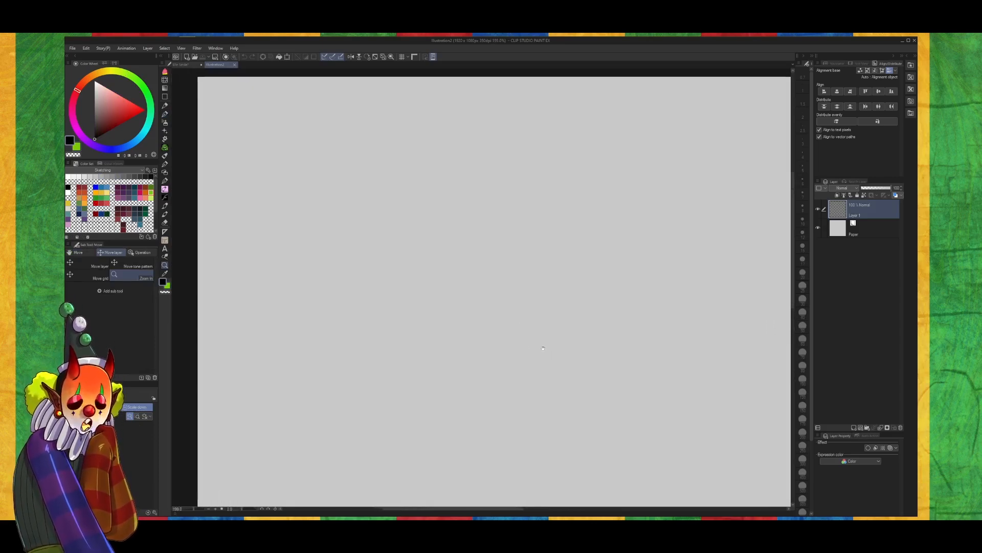
pyautogui.press('p')
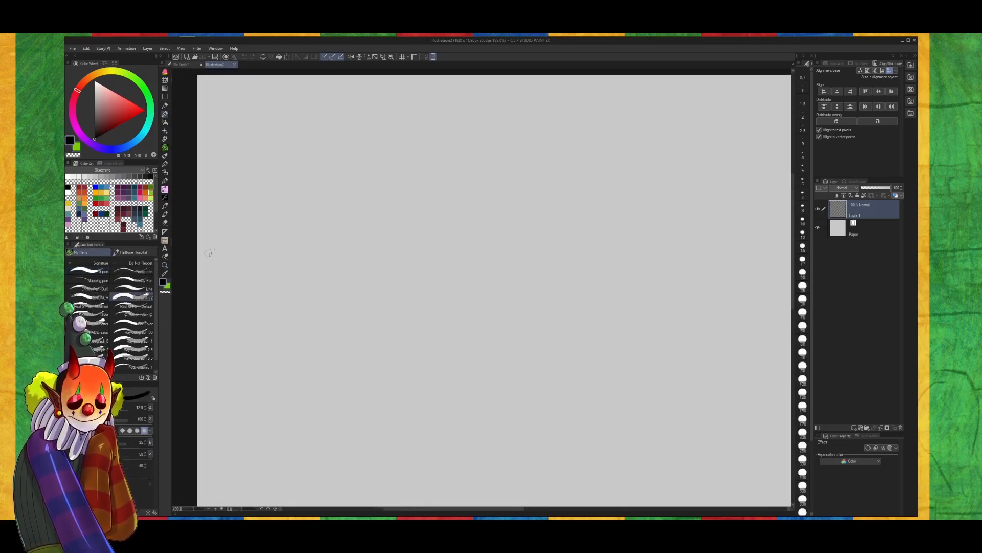
pyautogui.press('[')
pyautogui.press('[')
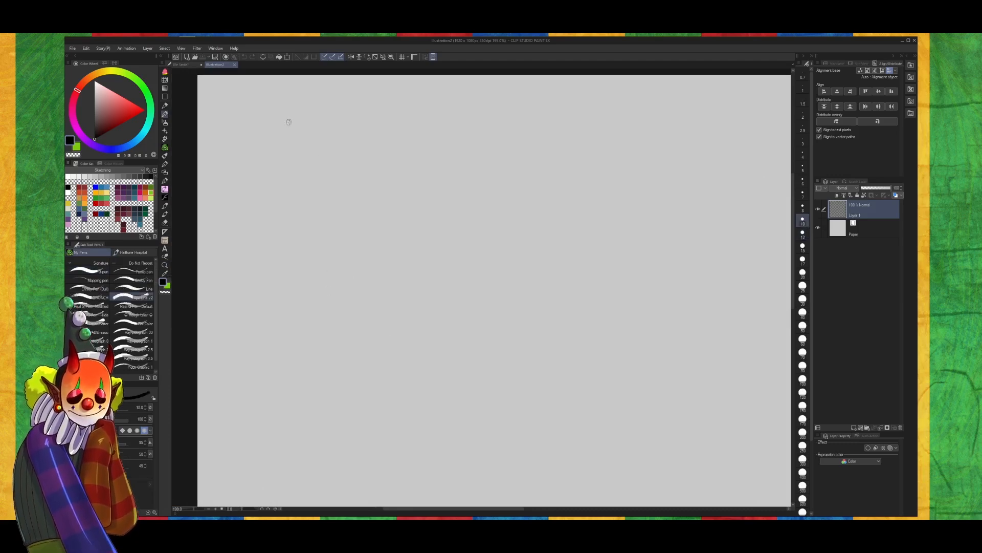
pyautogui.moveTo(288, 107); pyautogui.dragTo(287, 149)
pyautogui.hotkey('ctrl', 'z')
pyautogui.moveTo(303, 109)
pyautogui.mouseDown()
pyautogui.moveTo(285, 134)
pyautogui.moveTo(292, 148)
pyautogui.mouseUp()
pyautogui.hotkey('ctrl', 'z')
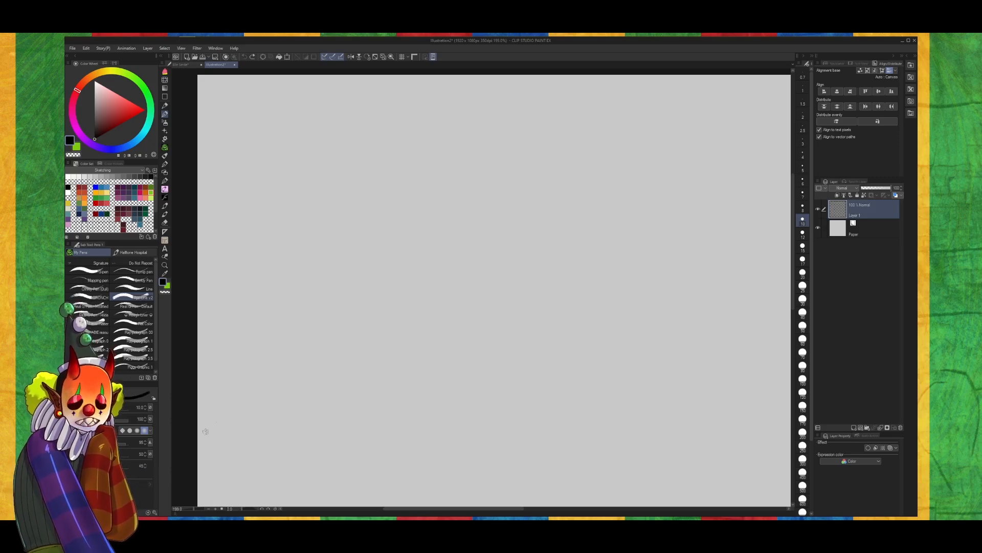
# Handwrite the heading "Shortcuts" near the upper-left corner of the canvas and underline it
pyautogui.moveTo(294, 104)
pyautogui.mouseDown()
pyautogui.moveTo(273, 143)
pyautogui.moveTo(301, 118)
pyautogui.moveTo(320, 140)
pyautogui.moveTo(333, 124)
pyautogui.moveTo(365, 118)
pyautogui.moveTo(378, 136)
pyautogui.moveTo(389, 116)
pyautogui.mouseUp()
pyautogui.moveTo(408, 115)
pyautogui.mouseDown()
pyautogui.moveTo(423, 133)
pyautogui.moveTo(443, 134)
pyautogui.mouseUp()
pyautogui.moveTo(450, 97); pyautogui.dragTo(453, 137)
pyautogui.moveTo(442, 119)
pyautogui.mouseDown()
pyautogui.moveTo(467, 118)
pyautogui.moveTo(471, 138)
pyautogui.mouseUp()
pyautogui.moveTo(228, 164); pyautogui.dragTo(526, 152)
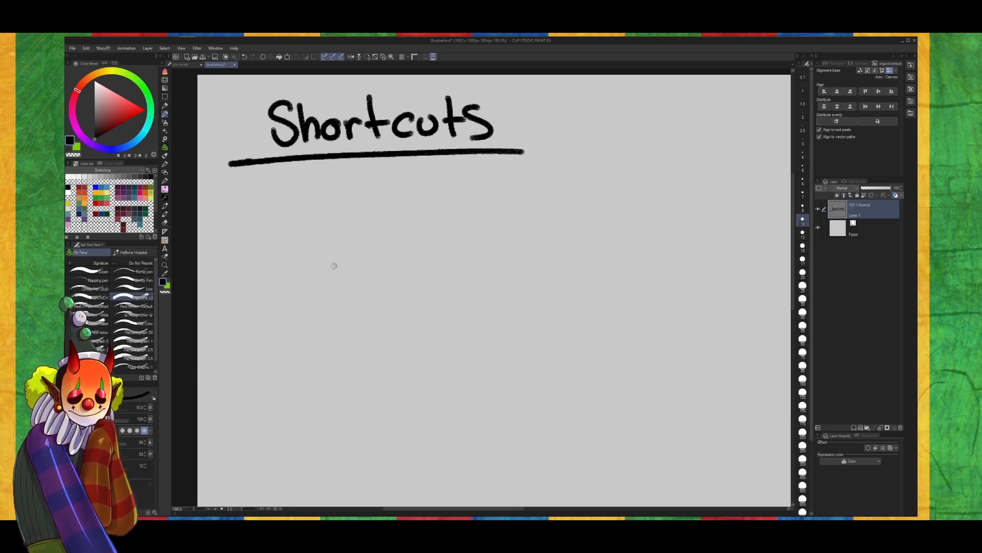
# Handwrite "- Play/Stop" as the first list item beneath the Shortcuts heading
pyautogui.moveTo(236, 220)
pyautogui.mouseDown()
pyautogui.moveTo(277, 215)
pyautogui.moveTo(280, 237)
pyautogui.mouseUp()
pyautogui.moveTo(263, 194)
pyautogui.mouseDown()
pyautogui.moveTo(297, 202)
pyautogui.moveTo(281, 217)
pyautogui.mouseUp()
pyautogui.moveTo(303, 196); pyautogui.dragTo(309, 237)
pyautogui.moveTo(327, 209)
pyautogui.mouseDown()
pyautogui.moveTo(315, 225)
pyautogui.moveTo(347, 234)
pyautogui.mouseUp()
pyautogui.moveTo(354, 209)
pyautogui.mouseDown()
pyautogui.moveTo(354, 246)
pyautogui.moveTo(335, 255)
pyautogui.mouseUp()
pyautogui.moveTo(379, 182); pyautogui.dragTo(368, 238)
pyautogui.moveTo(411, 191)
pyautogui.mouseDown()
pyautogui.moveTo(393, 229)
pyautogui.moveTo(432, 229)
pyautogui.moveTo(452, 207)
pyautogui.mouseUp()
pyautogui.moveTo(468, 203); pyautogui.dragTo(471, 235)
pyautogui.moveTo(468, 202); pyautogui.dragTo(468, 217)
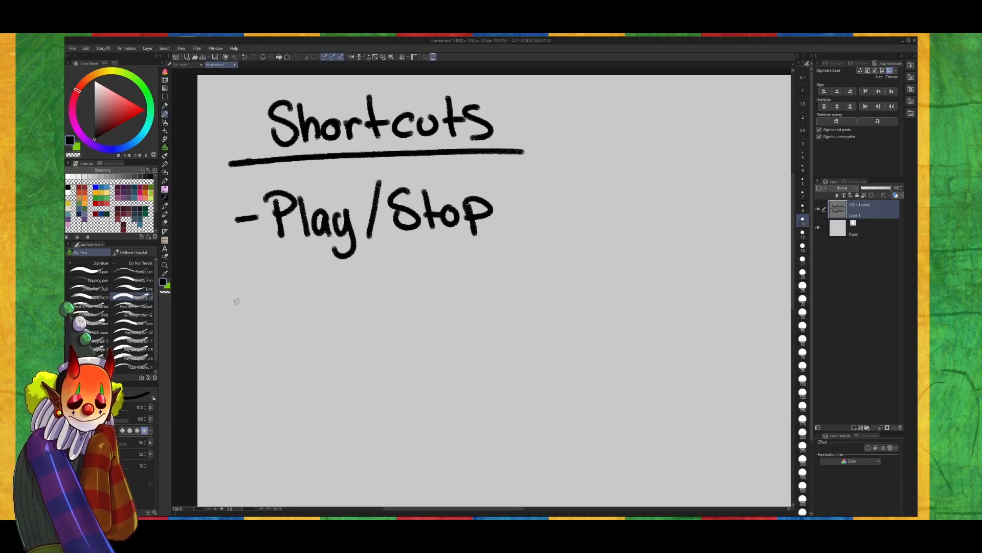
# Show the timeline again and handwrite "- New animation folder" as the second list item
pyautogui.moveTo(231, 297); pyautogui.dragTo(260, 298)
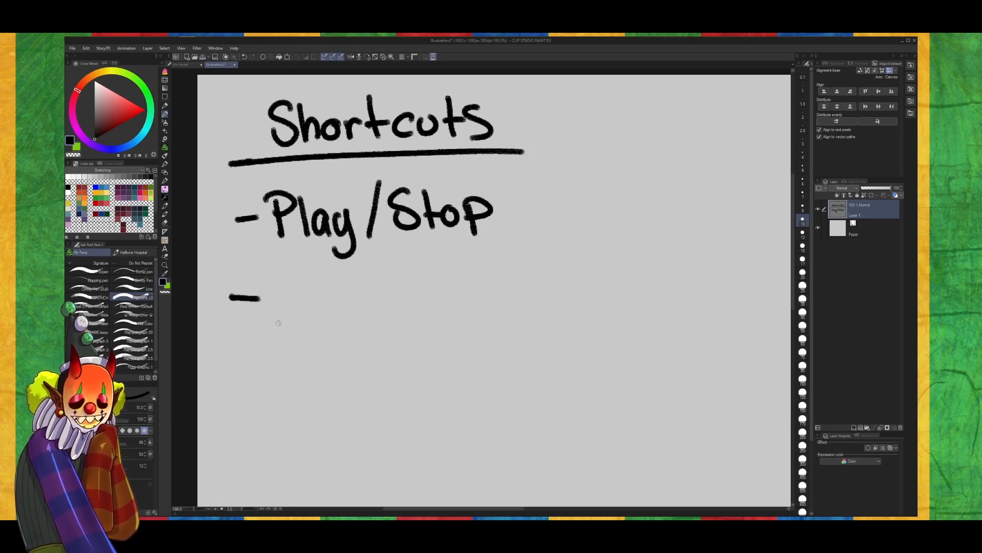
pyautogui.click(175, 513)
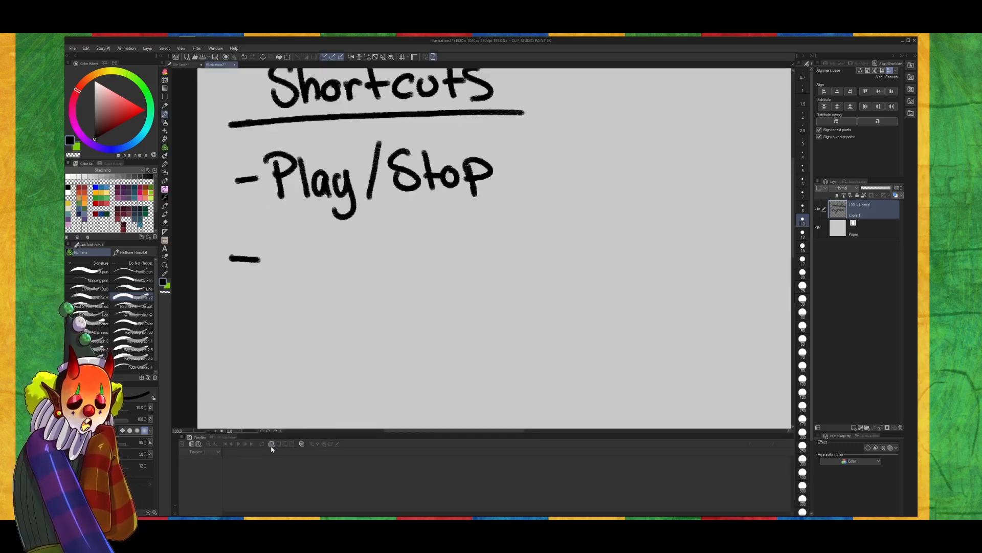
pyautogui.moveTo(277, 275)
pyautogui.mouseDown()
pyautogui.moveTo(283, 245)
pyautogui.moveTo(306, 241)
pyautogui.moveTo(324, 270)
pyautogui.moveTo(355, 248)
pyautogui.moveTo(388, 249)
pyautogui.moveTo(390, 270)
pyautogui.mouseUp()
pyautogui.moveTo(393, 249); pyautogui.dragTo(412, 271)
pyautogui.moveTo(415, 251)
pyautogui.mouseDown()
pyautogui.moveTo(416, 271)
pyautogui.moveTo(435, 248)
pyautogui.moveTo(452, 270)
pyautogui.moveTo(464, 261)
pyautogui.moveTo(472, 271)
pyautogui.mouseUp()
pyautogui.click(413, 241)
pyautogui.moveTo(480, 227)
pyautogui.mouseDown()
pyautogui.moveTo(478, 268)
pyautogui.moveTo(497, 245)
pyautogui.mouseUp()
pyautogui.moveTo(494, 250)
pyautogui.mouseDown()
pyautogui.moveTo(494, 271)
pyautogui.moveTo(514, 244)
pyautogui.mouseUp()
pyautogui.click(494, 237)
pyautogui.moveTo(521, 249); pyautogui.dragTo(541, 267)
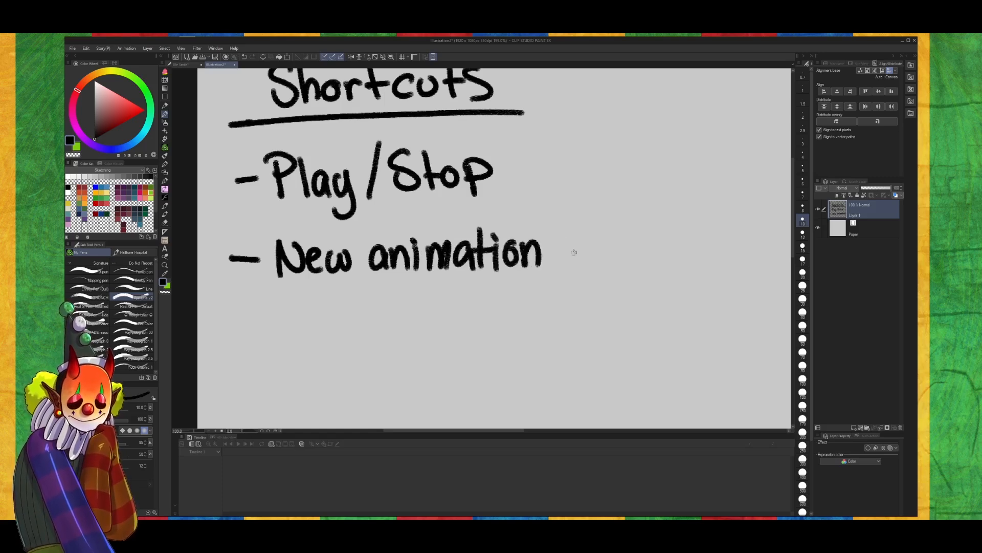
pyautogui.moveTo(568, 232); pyautogui.dragTo(567, 269)
pyautogui.moveTo(563, 228)
pyautogui.mouseDown()
pyautogui.moveTo(580, 235)
pyautogui.moveTo(578, 251)
pyautogui.moveTo(599, 246)
pyautogui.moveTo(608, 265)
pyautogui.mouseUp()
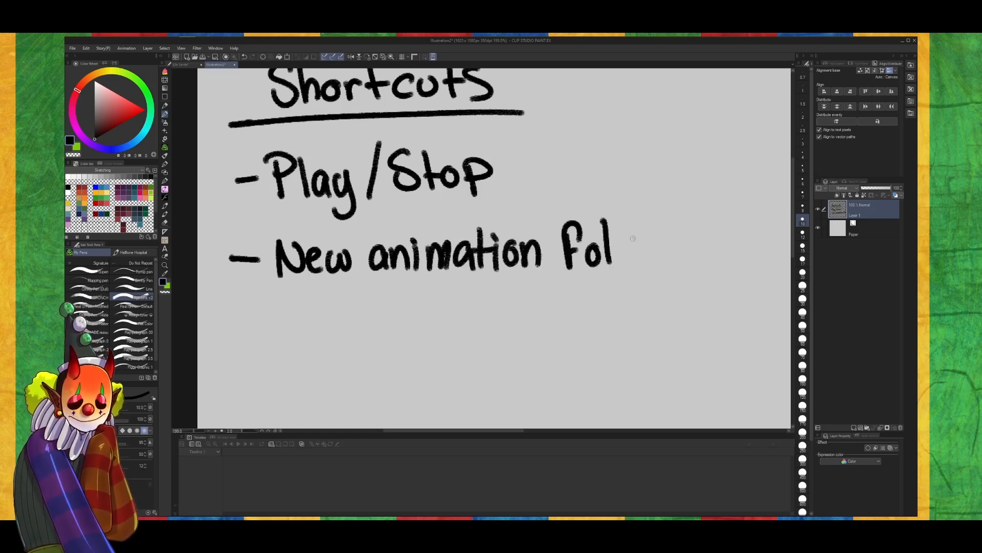
pyautogui.moveTo(634, 219); pyautogui.dragTo(636, 266)
pyautogui.moveTo(634, 244)
pyautogui.mouseDown()
pyautogui.moveTo(629, 268)
pyautogui.moveTo(660, 244)
pyautogui.moveTo(649, 266)
pyautogui.mouseUp()
pyautogui.moveTo(662, 246); pyautogui.dragTo(663, 265)
pyautogui.moveTo(663, 251); pyautogui.dragTo(686, 237)
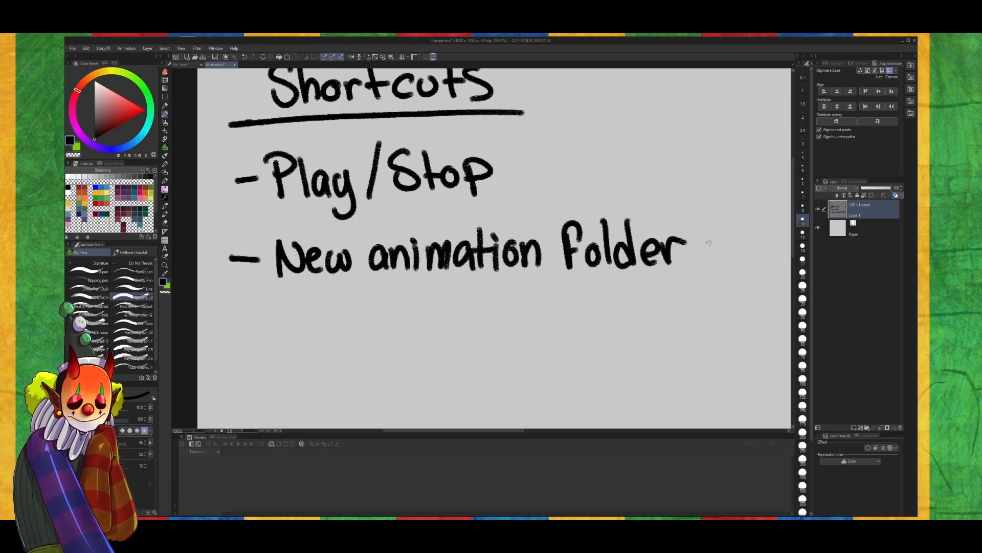
# Handwrite "- New cel" as the third list item, consulting the animation document's timeline controls for reference
pyautogui.moveTo(236, 327); pyautogui.dragTo(256, 327)
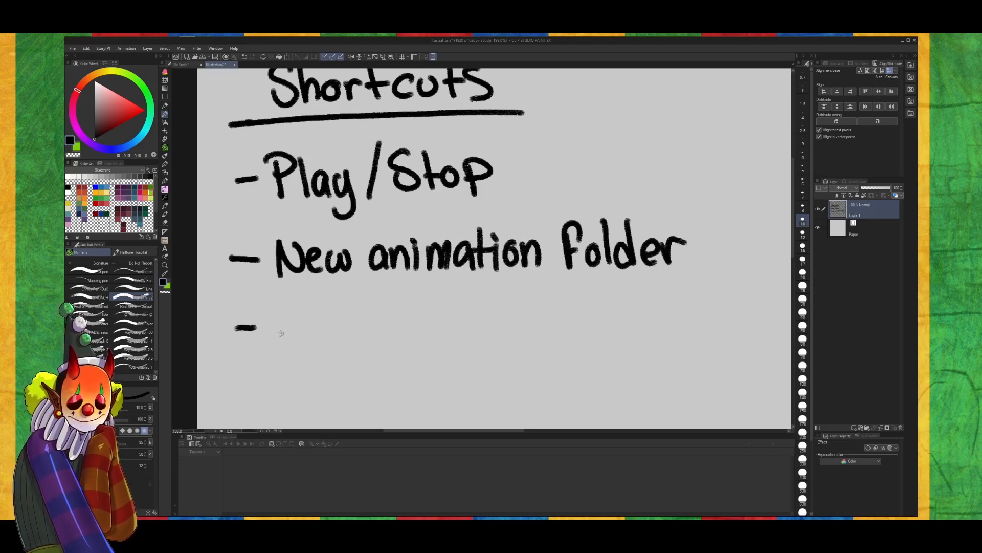
pyautogui.click(187, 66)
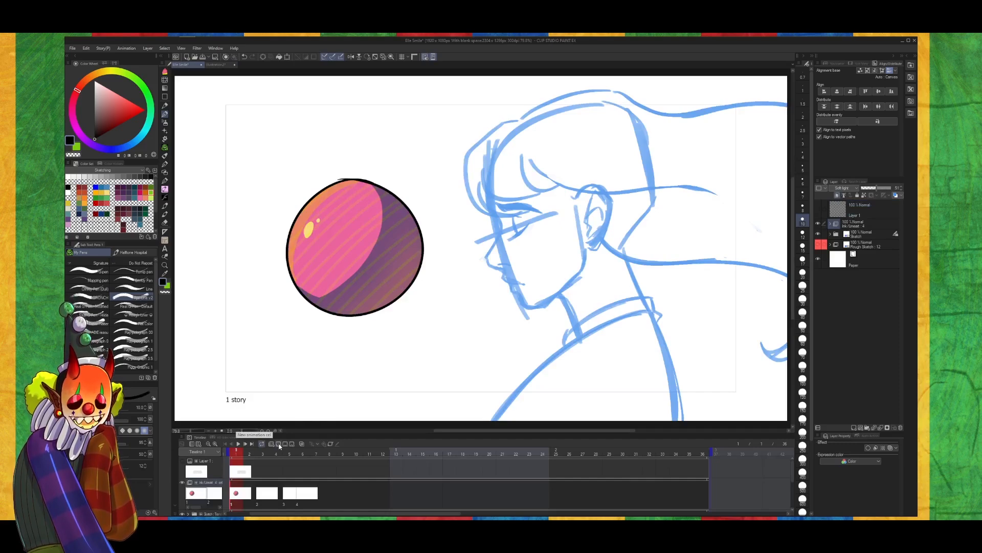
pyautogui.click(216, 65)
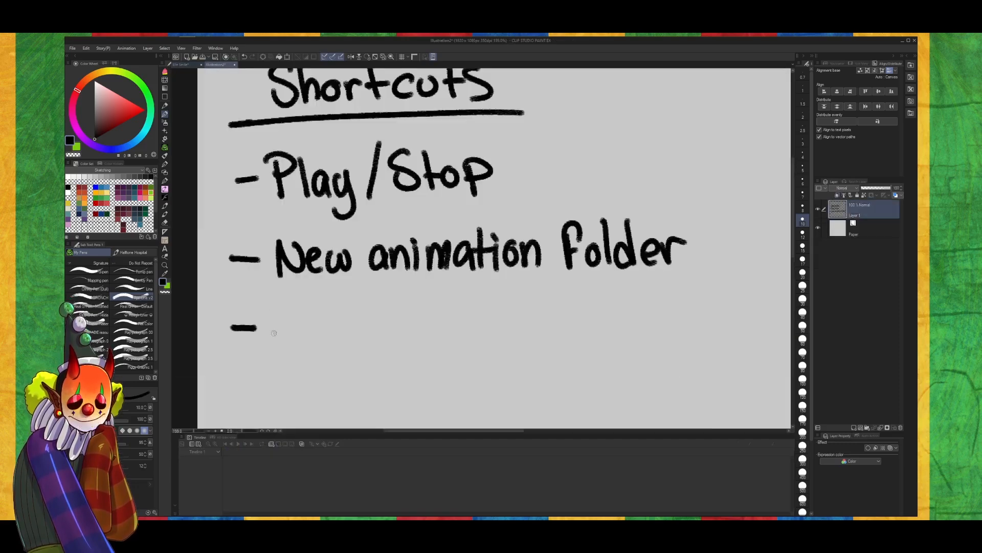
pyautogui.moveTo(273, 337)
pyautogui.mouseDown()
pyautogui.moveTo(295, 310)
pyautogui.moveTo(309, 319)
pyautogui.moveTo(373, 312)
pyautogui.moveTo(386, 322)
pyautogui.moveTo(406, 307)
pyautogui.moveTo(407, 329)
pyautogui.mouseUp()
# Consult the animation document's timeline again and handwrite "- Go to next frame" as the fourth list item
pyautogui.scroll(-3, 407, 329)
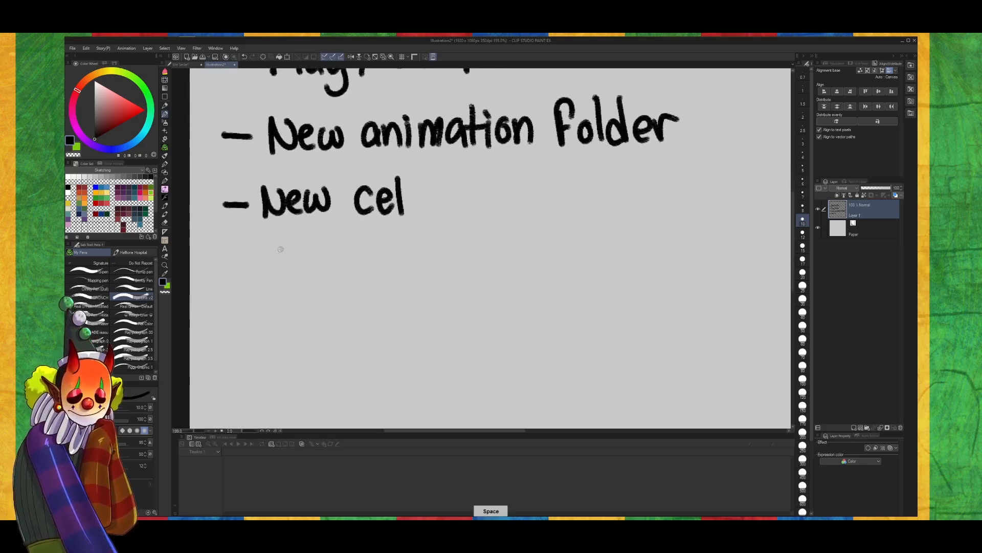
pyautogui.click(182, 64)
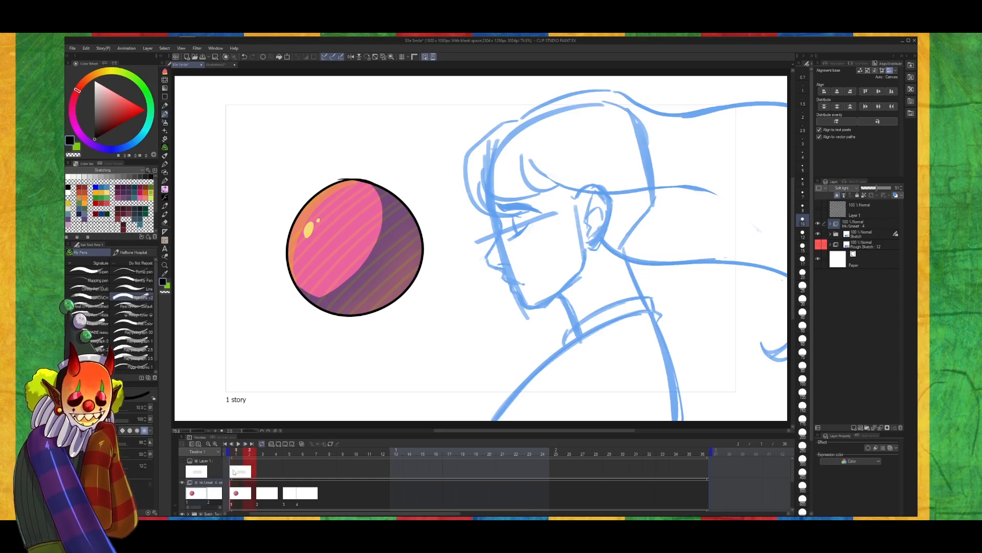
pyautogui.click(220, 65)
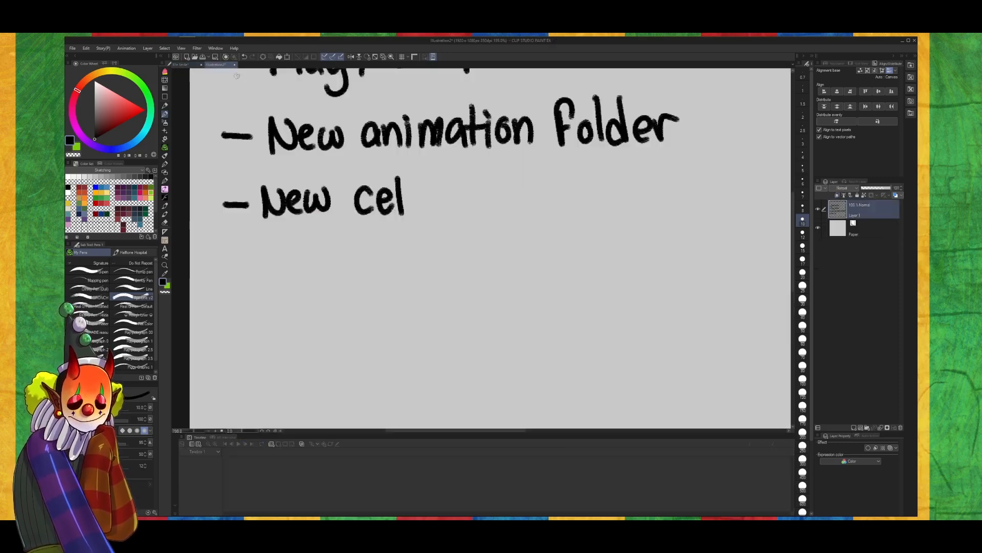
pyautogui.moveTo(230, 270)
pyautogui.mouseDown()
pyautogui.moveTo(287, 284)
pyautogui.moveTo(305, 266)
pyautogui.moveTo(348, 282)
pyautogui.moveTo(362, 266)
pyautogui.mouseUp()
pyautogui.moveTo(371, 265)
pyautogui.mouseDown()
pyautogui.moveTo(361, 279)
pyautogui.moveTo(373, 266)
pyautogui.moveTo(431, 279)
pyautogui.mouseUp()
pyautogui.moveTo(478, 254)
pyautogui.mouseDown()
pyautogui.moveTo(459, 280)
pyautogui.moveTo(474, 285)
pyautogui.mouseUp()
pyautogui.moveTo(488, 249); pyautogui.dragTo(492, 285)
pyautogui.moveTo(478, 270); pyautogui.dragTo(537, 277)
pyautogui.moveTo(539, 265)
pyautogui.mouseDown()
pyautogui.moveTo(570, 260)
pyautogui.moveTo(596, 280)
pyautogui.moveTo(650, 270)
pyautogui.mouseUp()
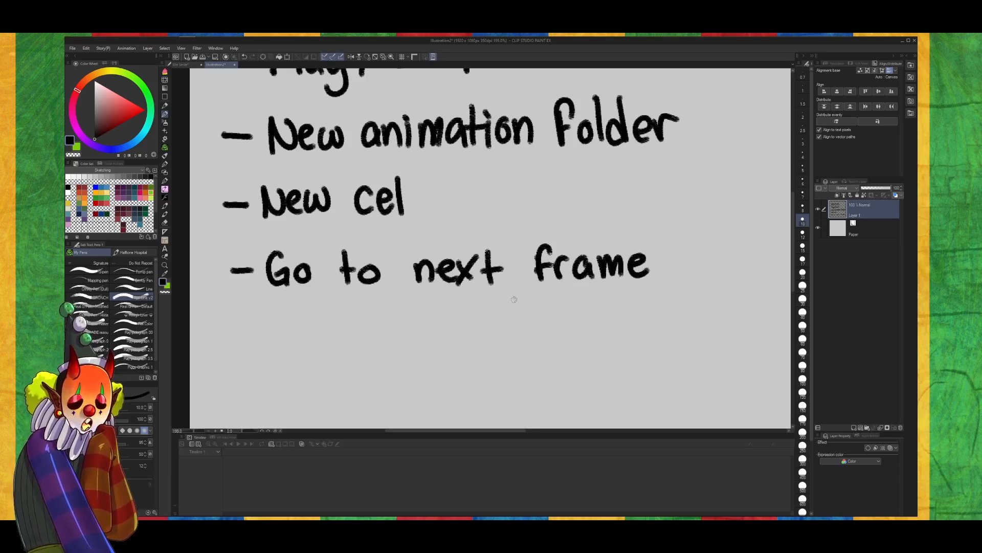
# Review the whole shortcut list and the animation document, then return to the empty area beside the list with the pen
pyautogui.hotkey('ctrl', '0')
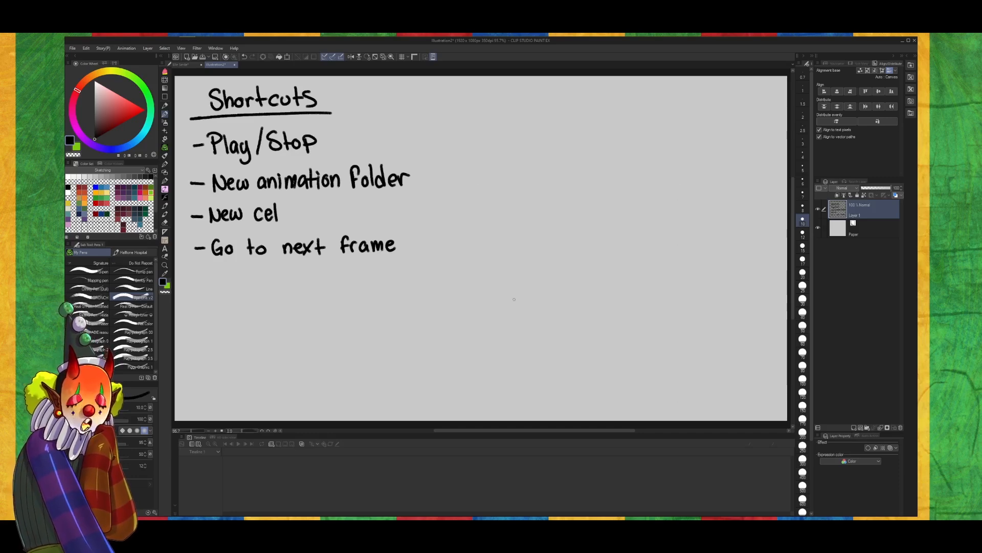
pyautogui.click(182, 64)
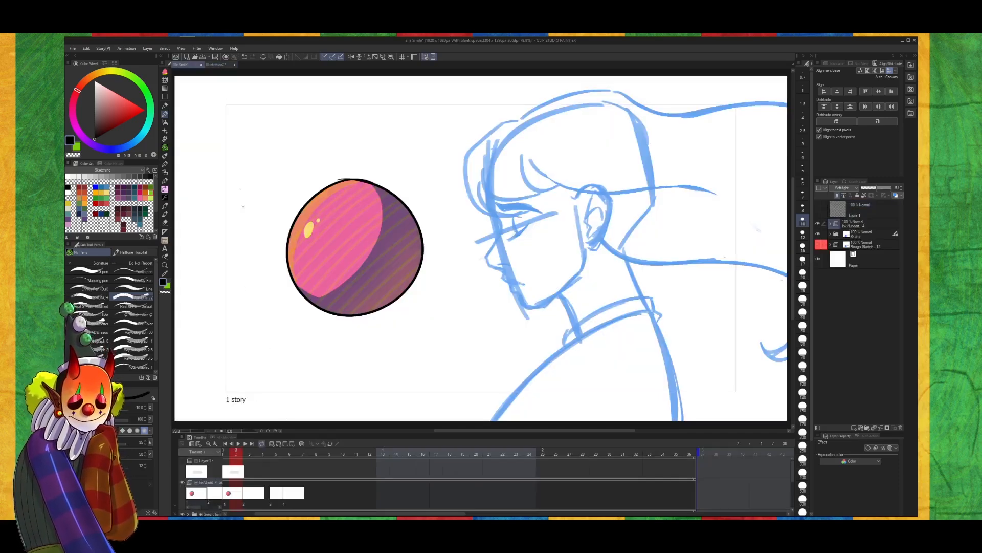
pyautogui.click(215, 65)
pyautogui.hotkey('ctrl', 'space')
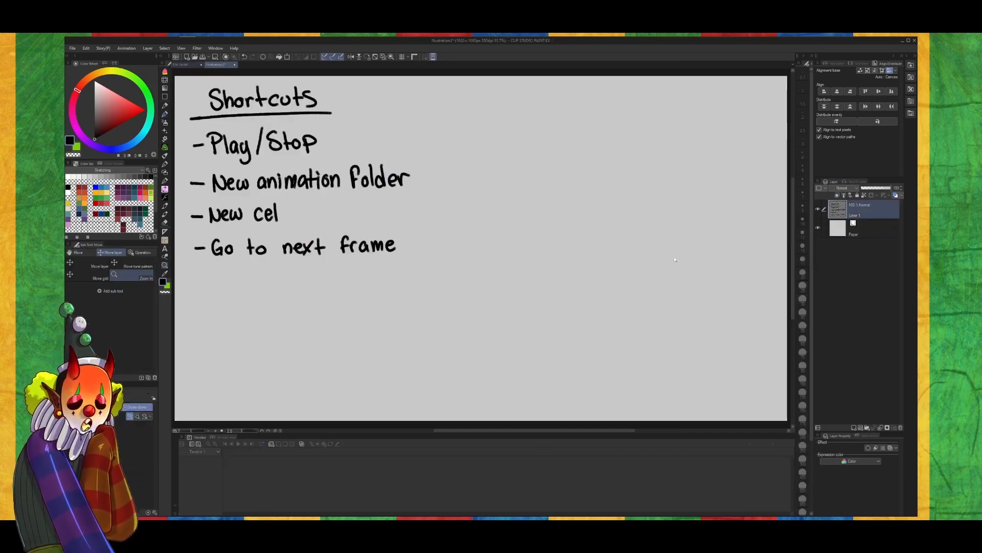
pyautogui.moveTo(665, 251); pyautogui.dragTo(596, 334)
pyautogui.press('p')
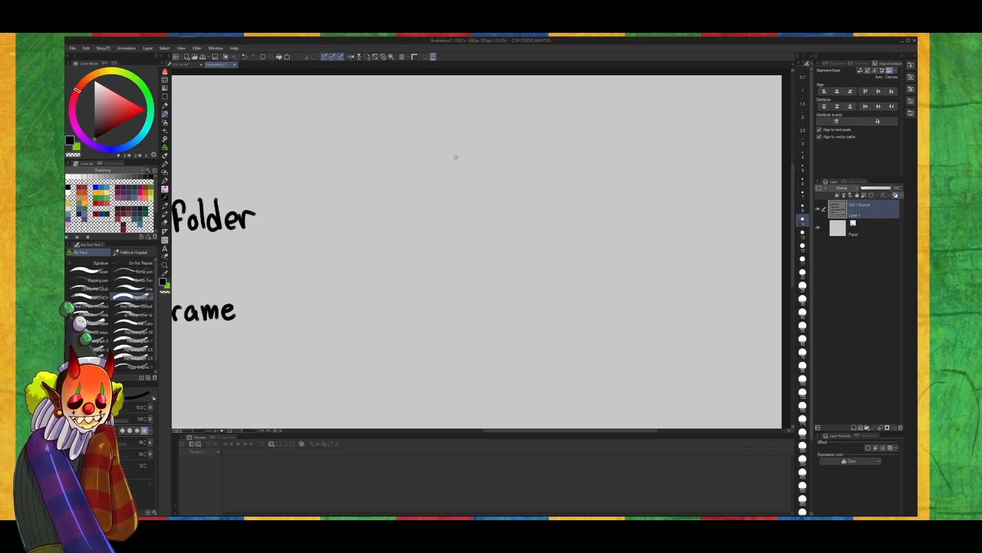
pyautogui.moveTo(434, 123); pyautogui.dragTo(436, 162)
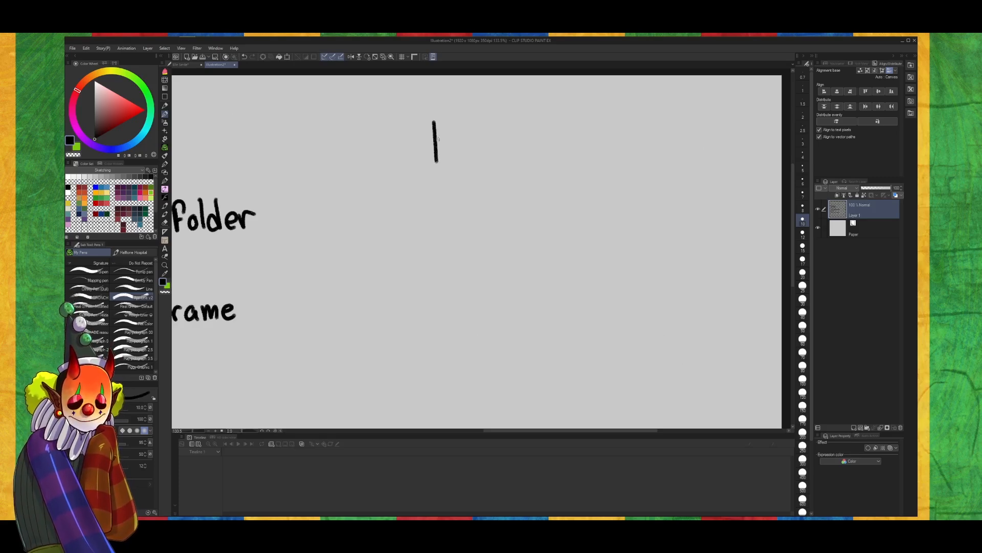
pyautogui.hotkey('ctrl', 'z')
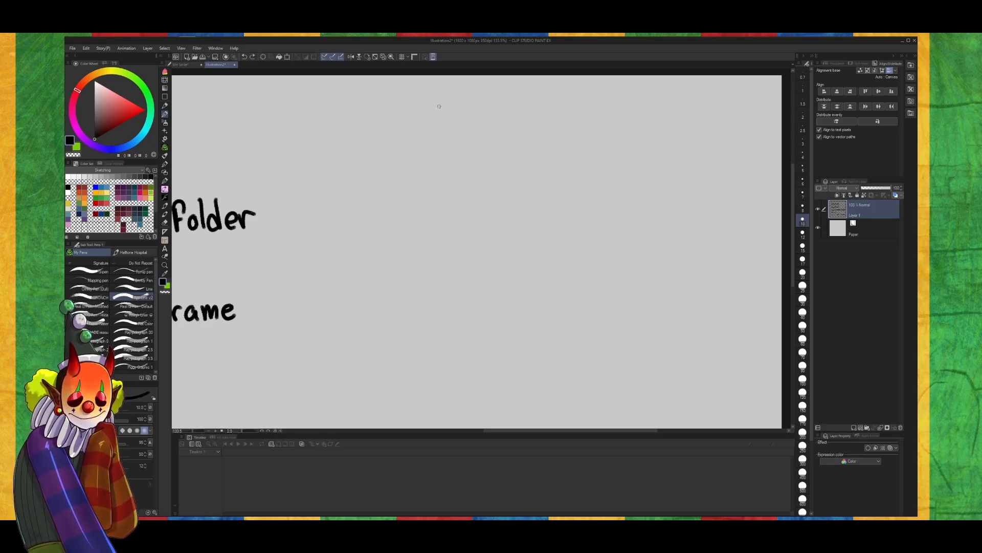
pyautogui.moveTo(439, 106); pyautogui.dragTo(701, 111)
pyautogui.hotkey('ctrl', 'z')
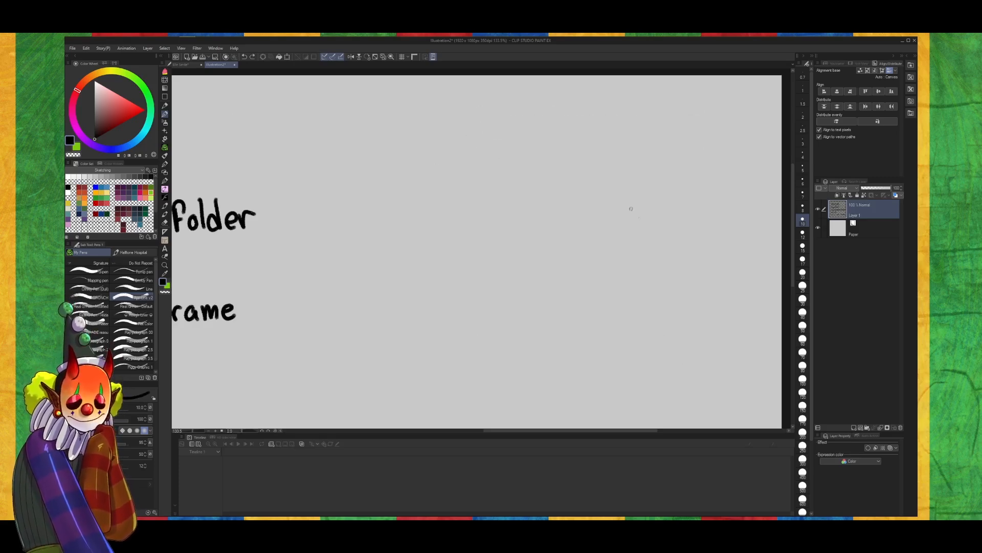
# Add a new layer and draw a large, nearly square frame on it in the empty area beside the list
pyautogui.click(851, 427)
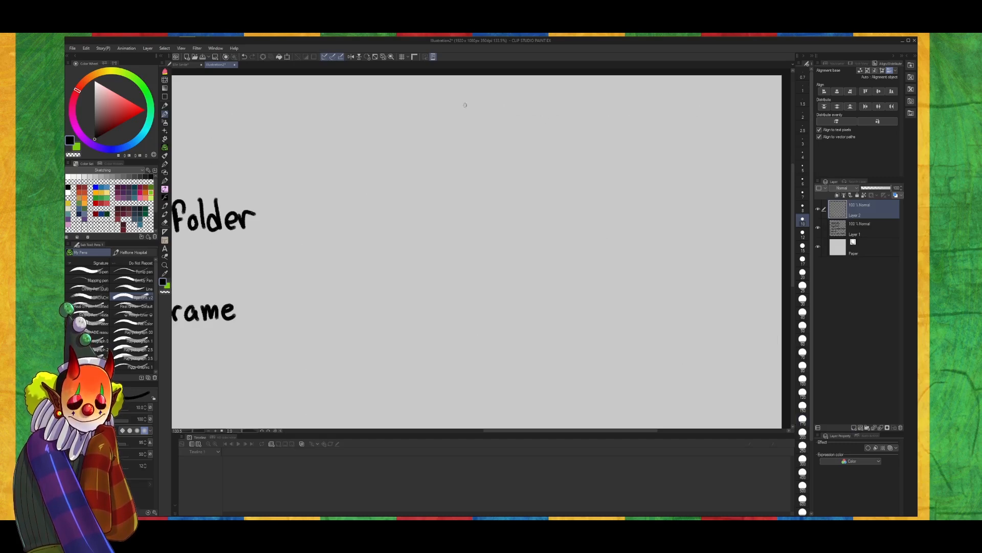
pyautogui.moveTo(433, 104); pyautogui.dragTo(688, 104)
pyautogui.moveTo(435, 108); pyautogui.dragTo(430, 394)
pyautogui.moveTo(688, 106); pyautogui.dragTo(673, 369)
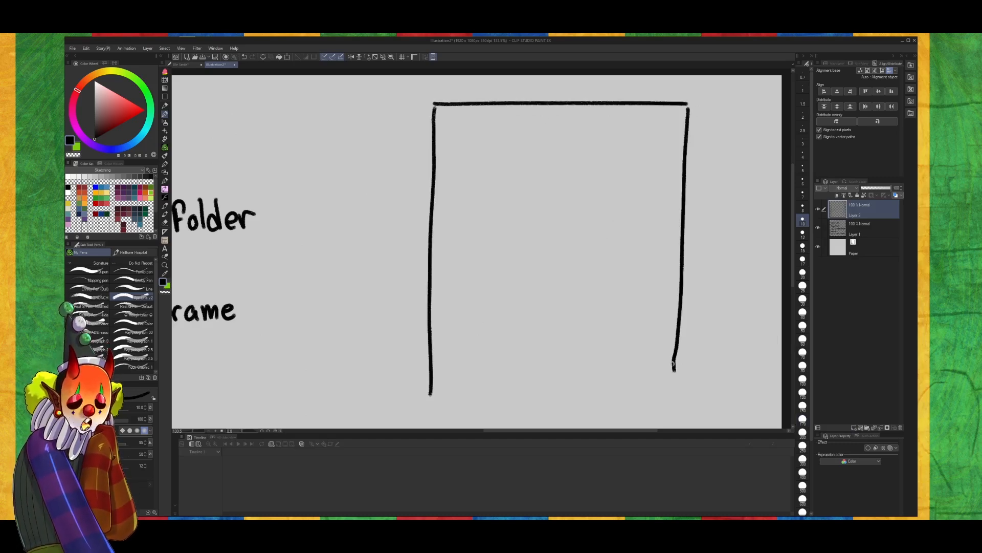
pyautogui.hotkey('ctrl', 'z')
pyautogui.moveTo(688, 108); pyautogui.dragTo(678, 394)
pyautogui.hotkey('ctrl', 'z')
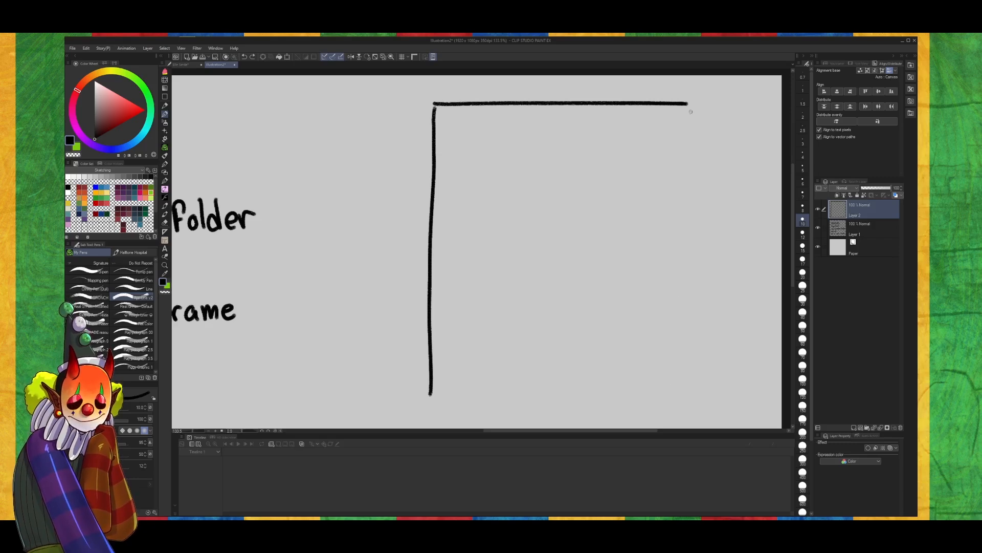
pyautogui.moveTo(688, 107); pyautogui.dragTo(691, 394)
pyautogui.moveTo(430, 385)
pyautogui.mouseDown()
pyautogui.moveTo(476, 408)
pyautogui.moveTo(691, 405)
pyautogui.mouseUp()
pyautogui.hotkey('ctrl', 'z')
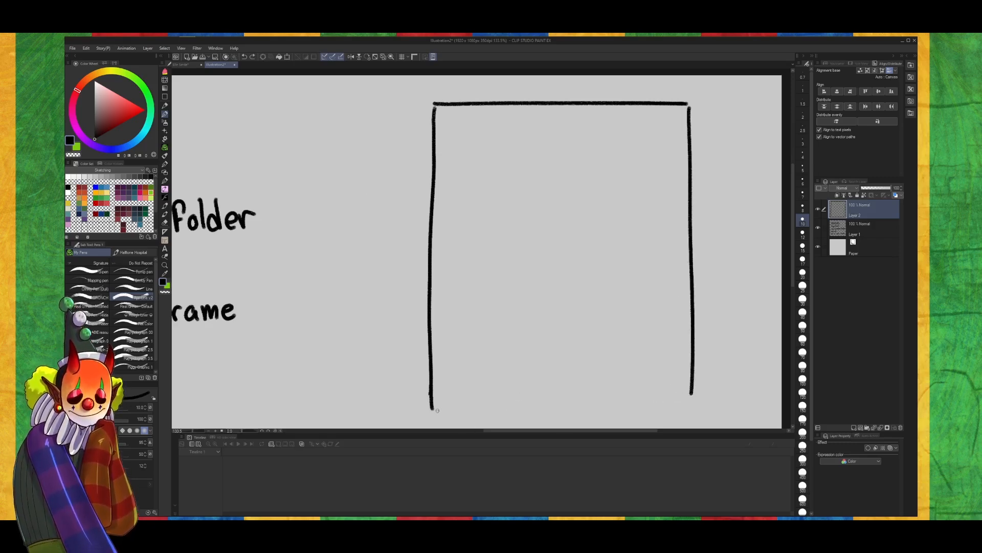
pyautogui.moveTo(435, 410)
pyautogui.mouseDown()
pyautogui.moveTo(692, 407)
pyautogui.moveTo(694, 392)
pyautogui.mouseUp()
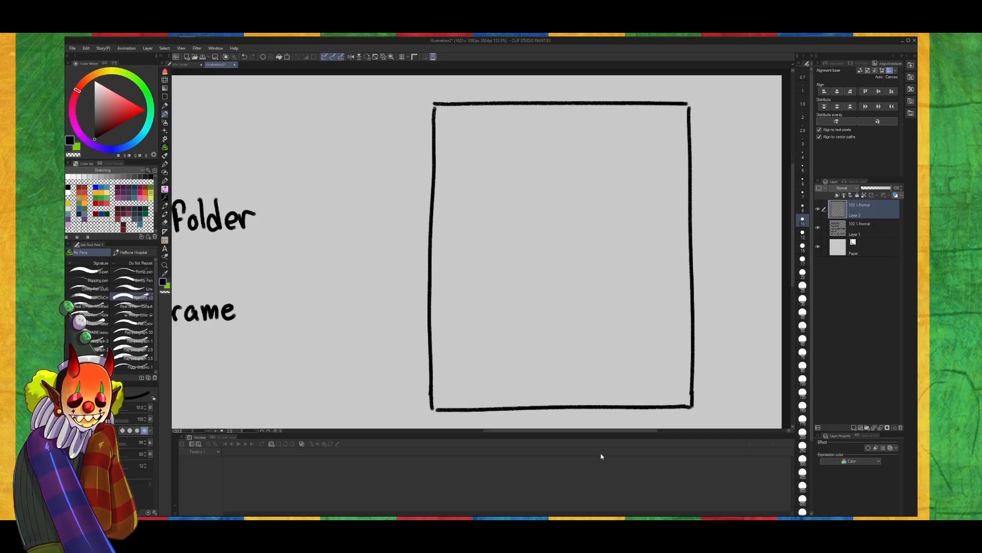
pyautogui.moveTo(447, 120); pyautogui.dragTo(448, 155)
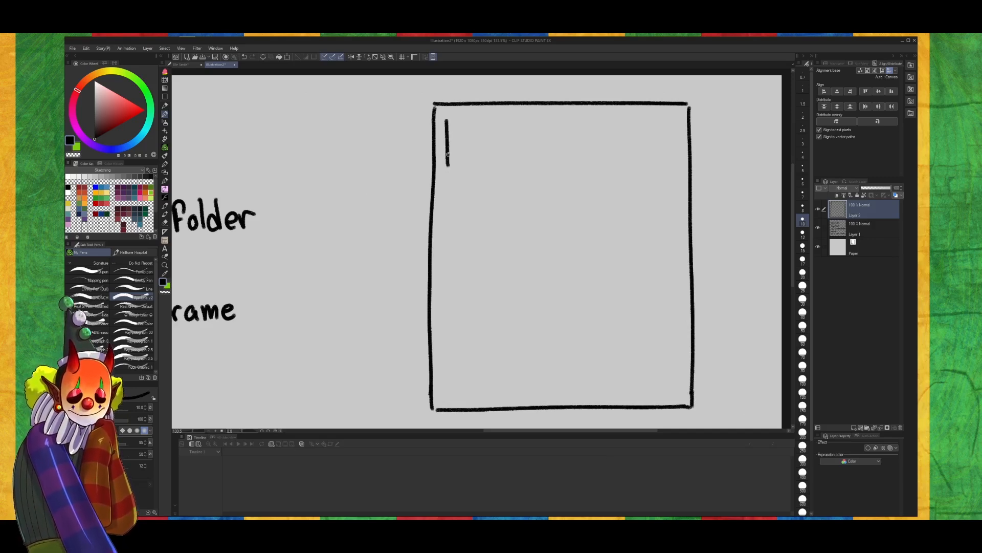
pyautogui.moveTo(446, 119)
pyautogui.mouseDown()
pyautogui.moveTo(505, 116)
pyautogui.moveTo(497, 166)
pyautogui.mouseUp()
pyautogui.moveTo(514, 115)
pyautogui.mouseDown()
pyautogui.moveTo(516, 162)
pyautogui.moveTo(563, 112)
pyautogui.moveTo(568, 121)
pyautogui.moveTo(569, 160)
pyautogui.moveTo(520, 163)
pyautogui.mouseUp()
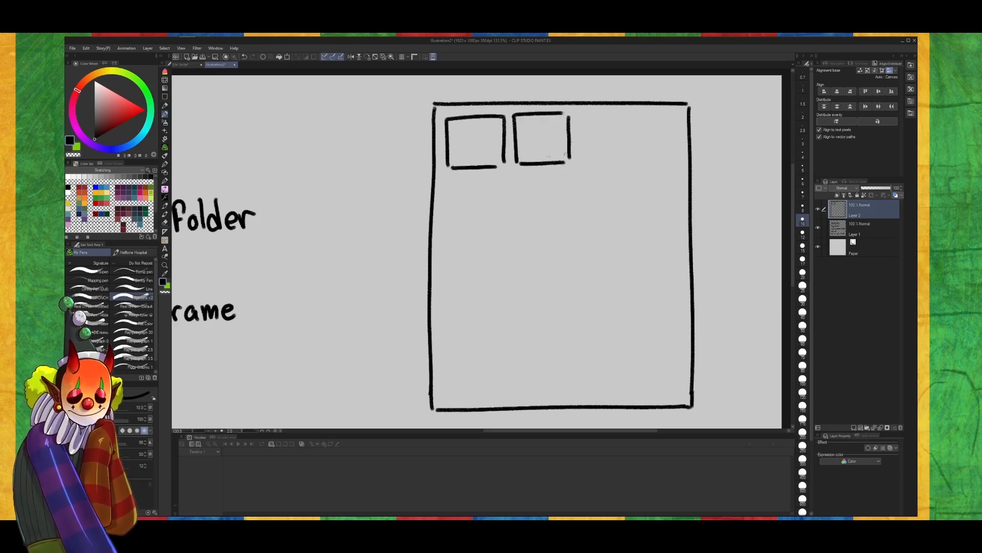
pyautogui.moveTo(582, 116)
pyautogui.mouseDown()
pyautogui.moveTo(582, 165)
pyautogui.moveTo(588, 114)
pyautogui.moveTo(630, 116)
pyautogui.mouseUp()
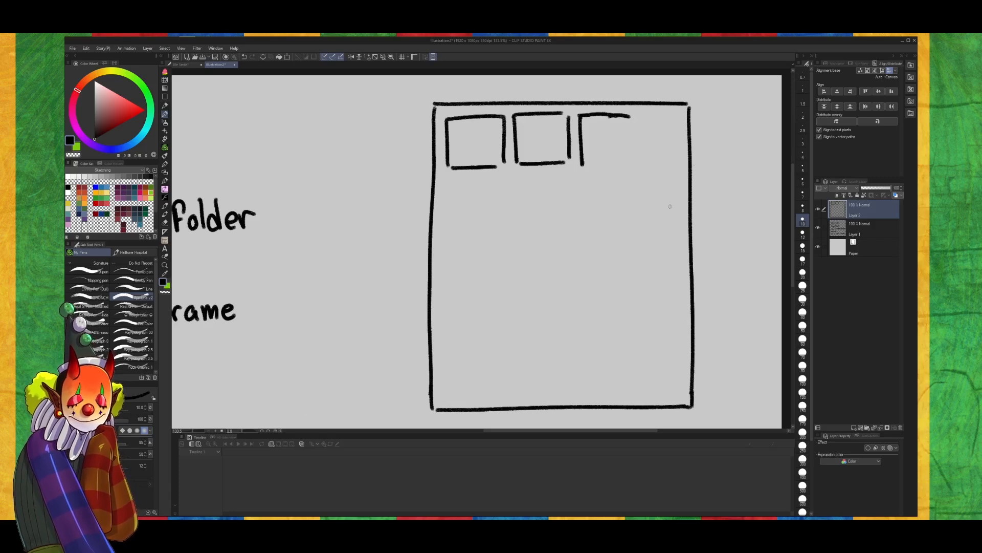
pyautogui.hotkey('ctrl', 'z')
pyautogui.hotkey('ctrl', 'z')
pyautogui.hotkey('ctrl', 'z')
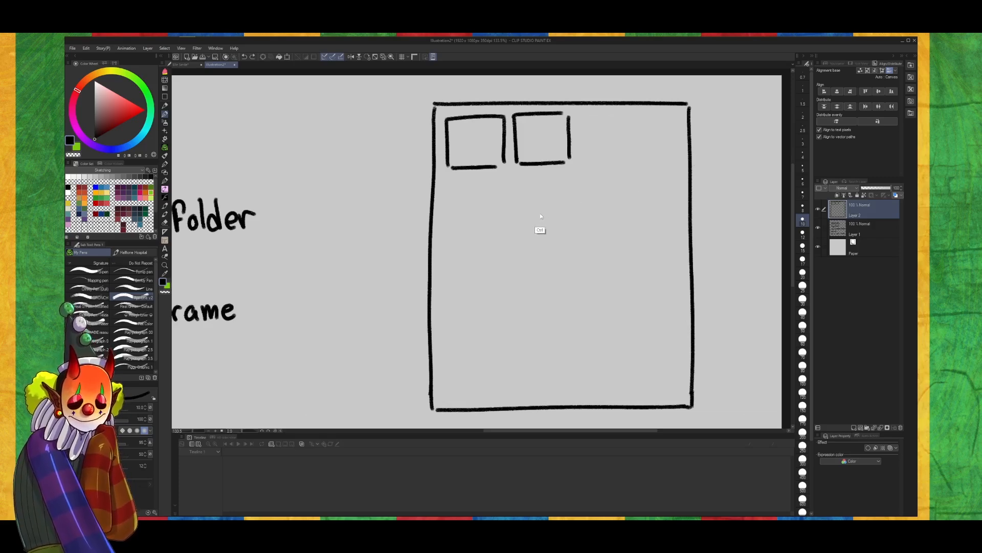
pyautogui.hotkey('ctrl', 'z')
pyautogui.hotkey('ctrl', 'z')
pyautogui.hotkey('ctrl', 'z')
pyautogui.hotkey('ctrl', 'z')
pyautogui.hotkey('ctrl', 'z')
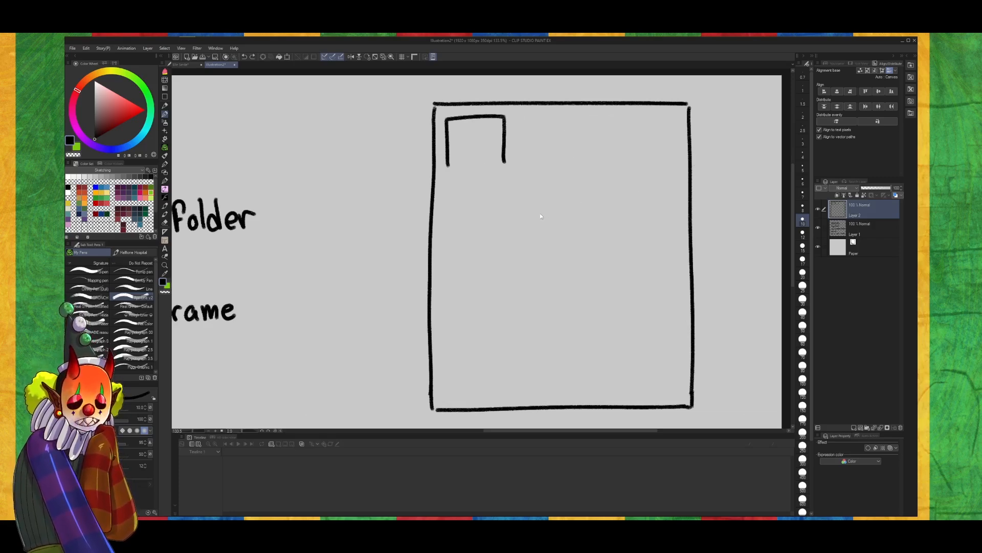
pyautogui.hotkey('ctrl', 'z')
pyautogui.hotkey('ctrl', 'z')
# Copy the selected row of four boxes downward twice to form the third and fourth rows inside the frame, then clear the selection
pyautogui.moveTo(222, 39)
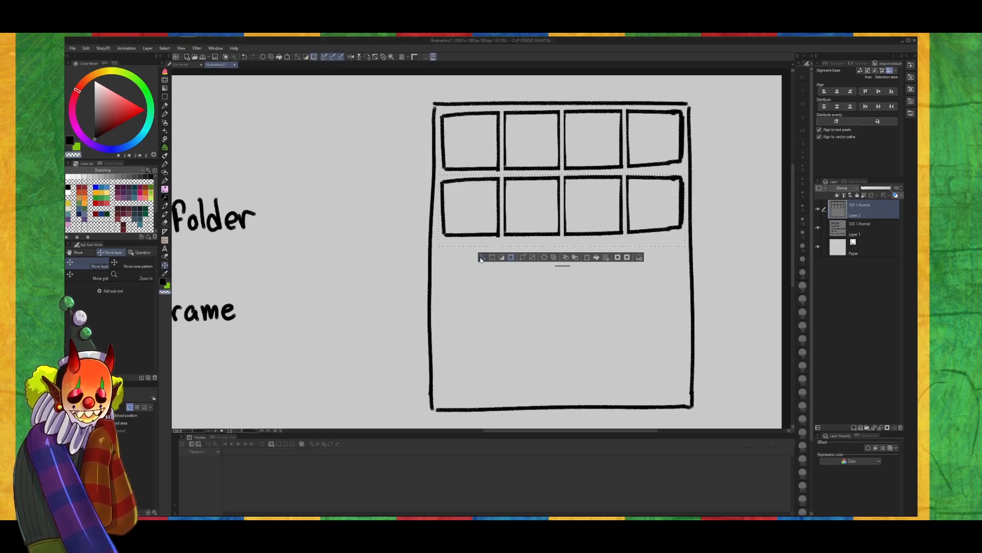
pyautogui.hotkey('ctrl', 'd')
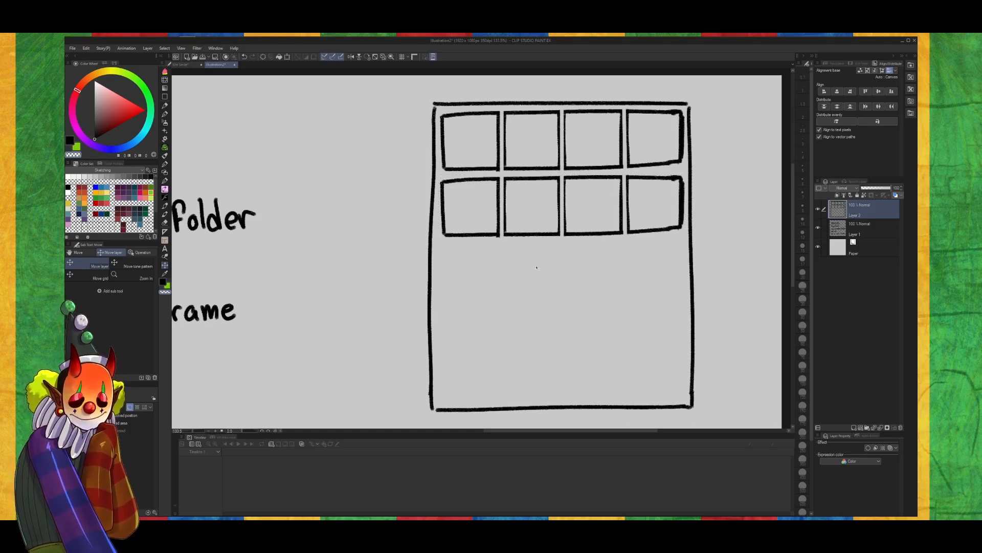
pyautogui.hotkey('ctrl', 'z')
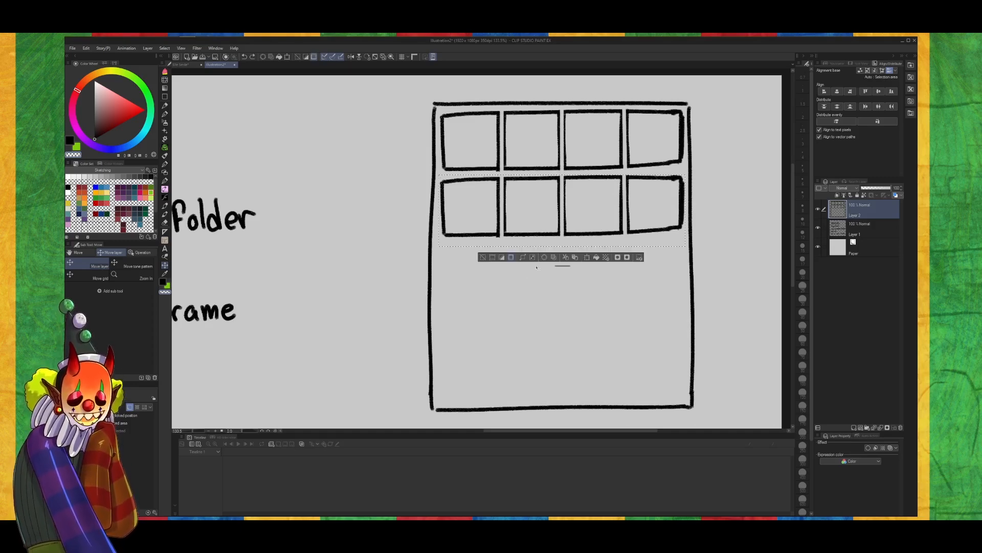
pyautogui.moveTo(651, 228); pyautogui.dragTo(651, 297)
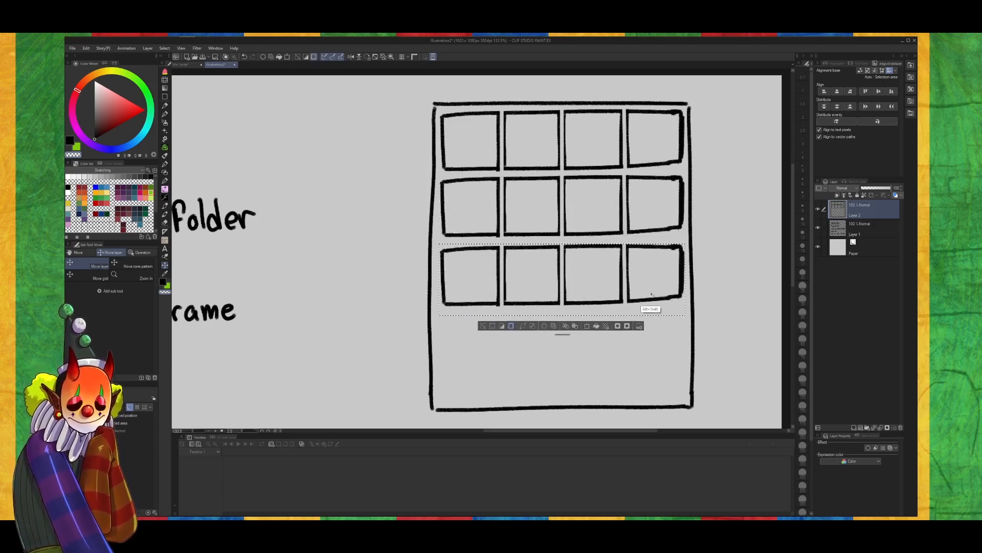
pyautogui.moveTo(651, 302)
pyautogui.mouseDown()
pyautogui.moveTo(651, 322)
pyautogui.moveTo(651, 310)
pyautogui.mouseUp()
pyautogui.hotkey('ctrl', 'z')
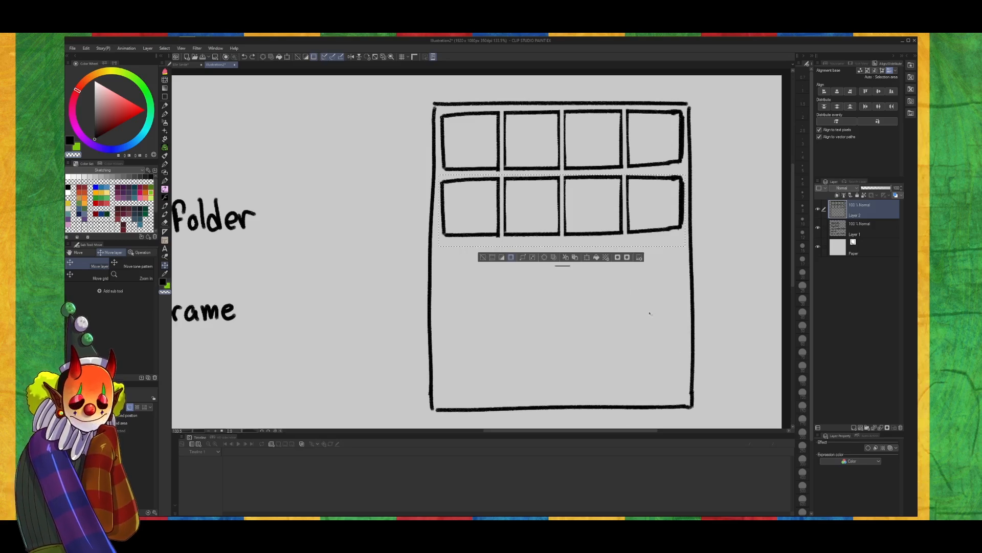
pyautogui.moveTo(645, 224); pyautogui.dragTo(650, 351)
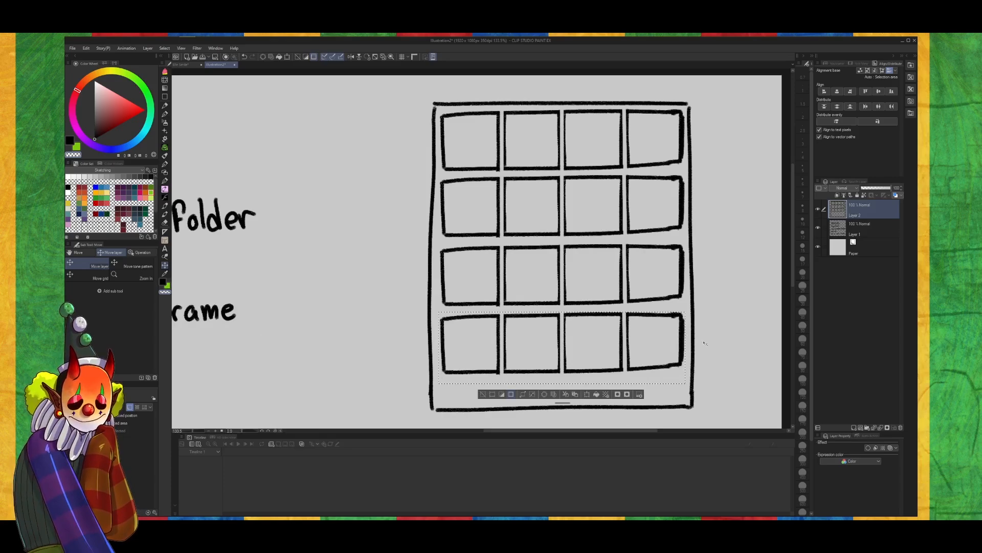
pyautogui.scroll(-3, 705, 342)
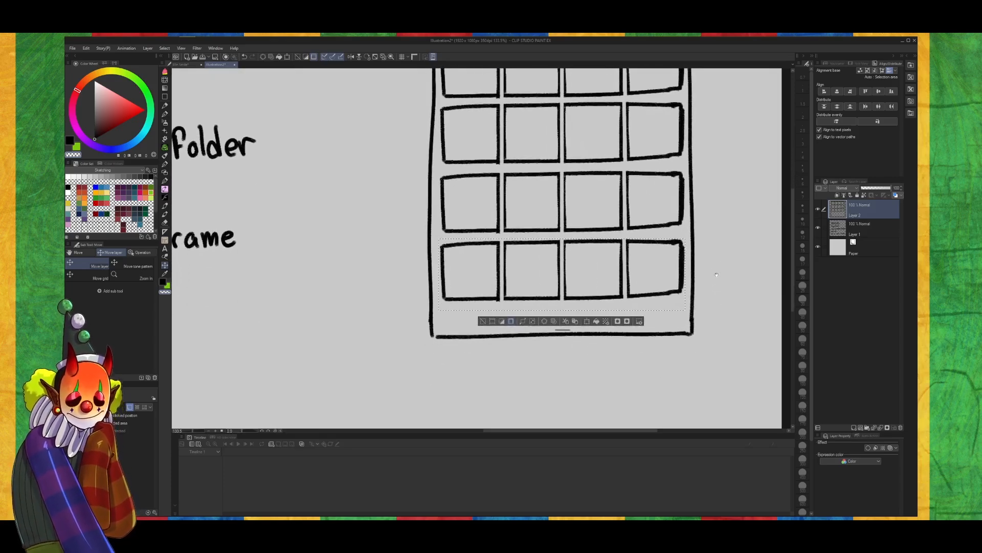
pyautogui.hotkey('ctrl', 'd')
# Select the large frame's bottom edge and move it lower to make room for another row, then deselect it
pyautogui.press('m')
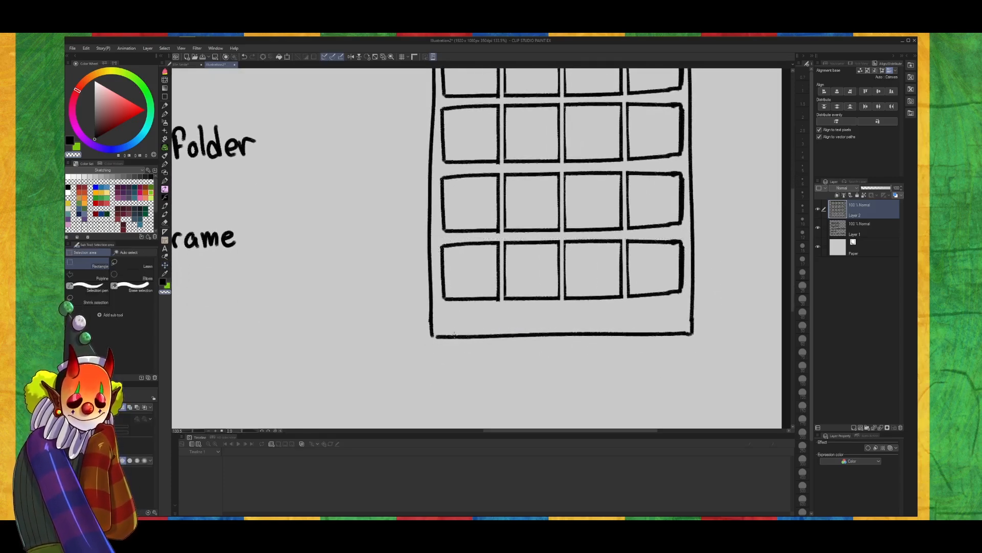
pyautogui.moveTo(437, 344); pyautogui.dragTo(673, 371)
pyautogui.press('k')
pyautogui.hotkey('ctrl', 'd')
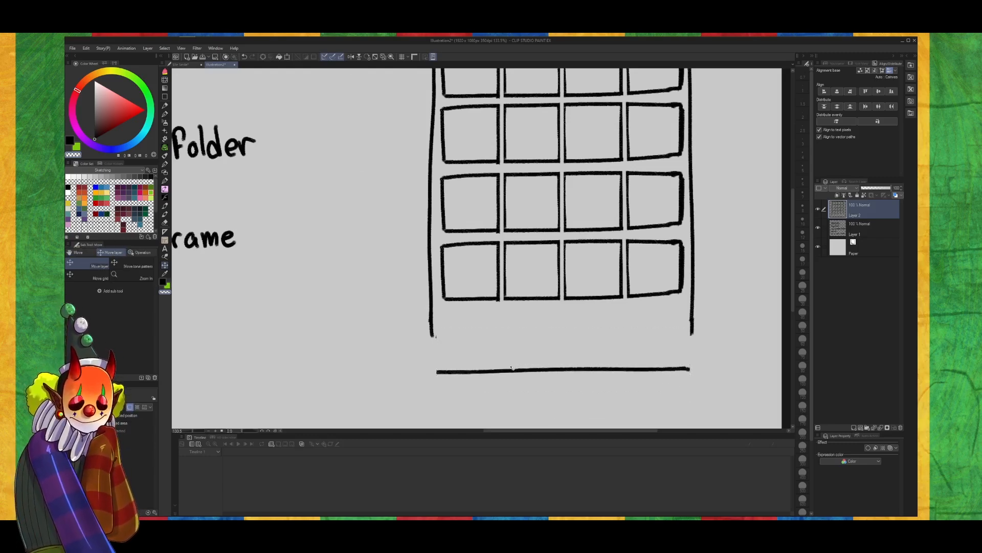
# Copy the fourth row of boxes down to form a fifth row just above the frame's bottom edge, then deselect it
pyautogui.press('m')
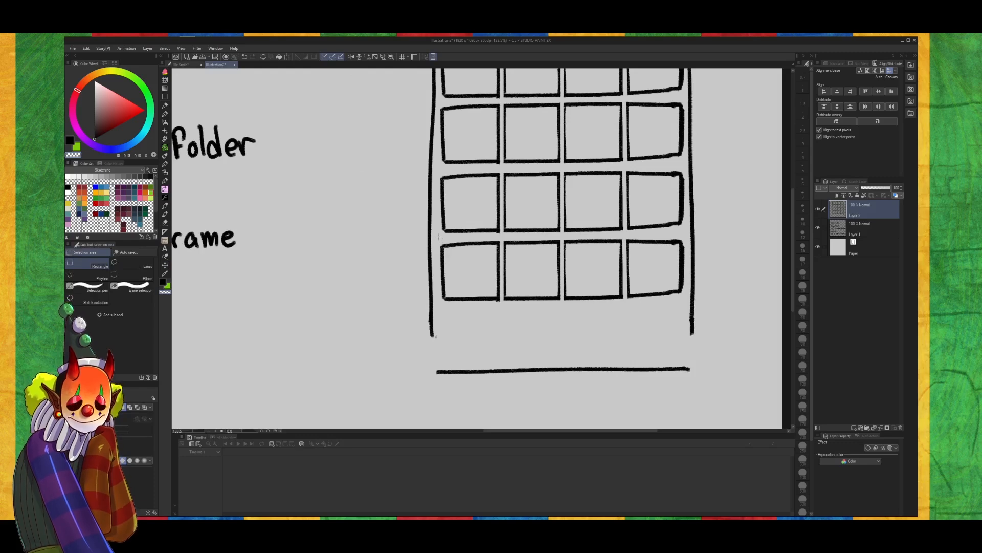
pyautogui.moveTo(438, 236); pyautogui.dragTo(665, 358)
pyautogui.press('k')
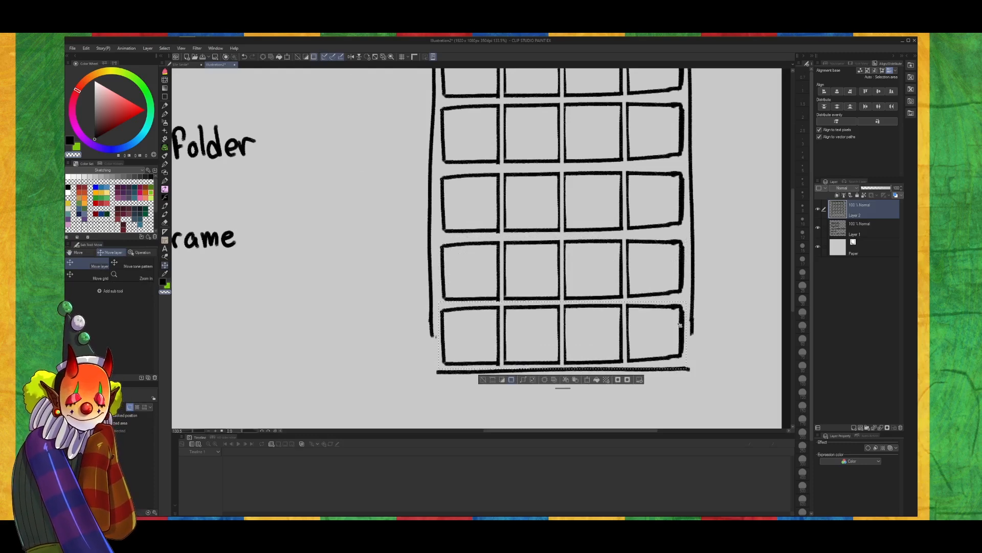
pyautogui.hotkey('ctrl', 'd')
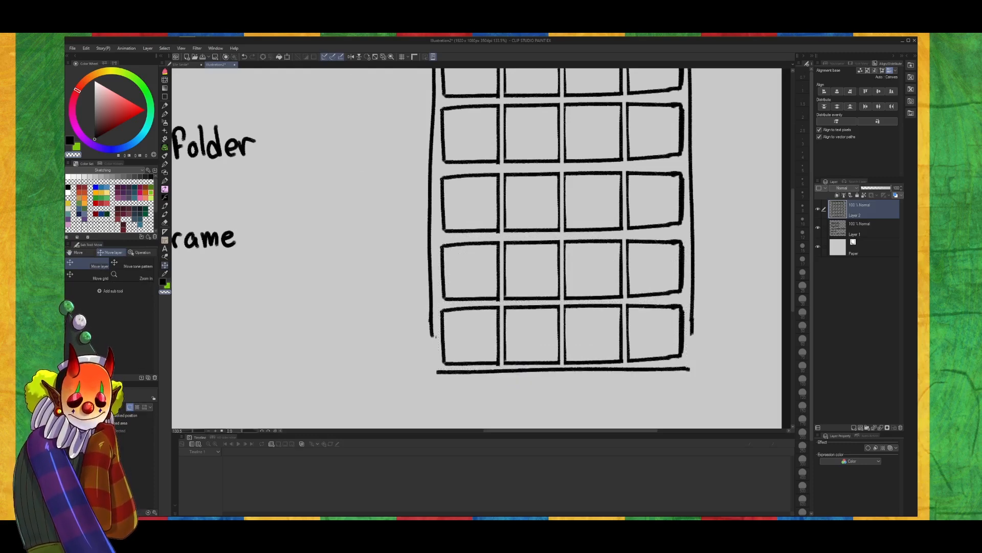
# Erase the dividers between the last column's second and third boxes, its fourth and fifth boxes, and the bottom row's first two boxes
pyautogui.press('p')
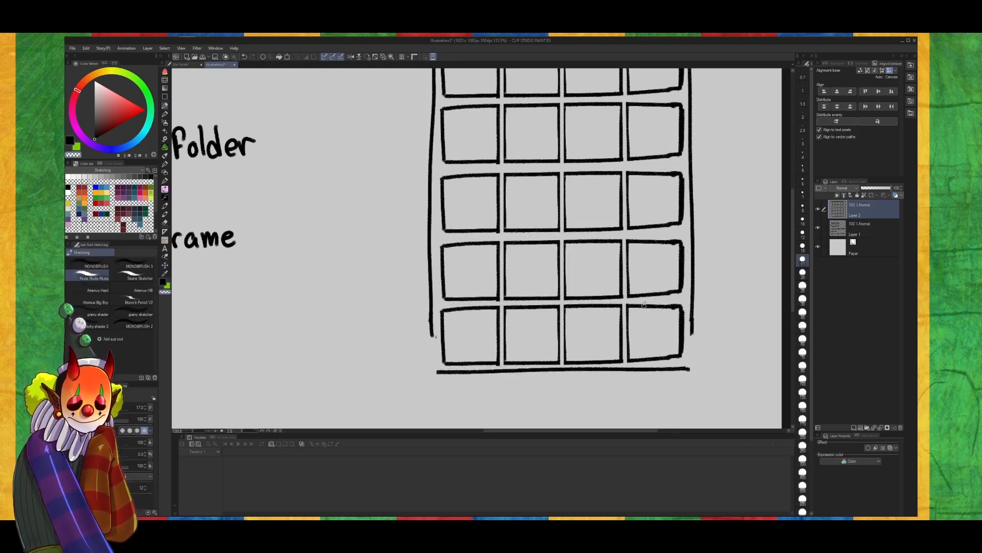
pyautogui.press('e')
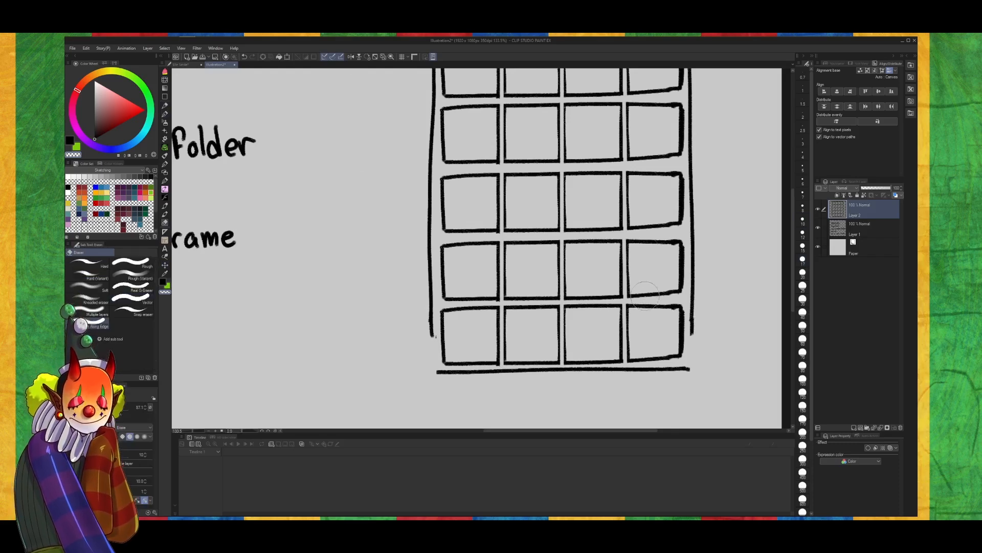
pyautogui.moveTo(646, 286)
pyautogui.mouseDown()
pyautogui.moveTo(642, 307)
pyautogui.moveTo(661, 306)
pyautogui.mouseUp()
pyautogui.moveTo(512, 319); pyautogui.dragTo(504, 345)
pyautogui.moveTo(665, 187)
pyautogui.mouseDown()
pyautogui.moveTo(650, 267)
pyautogui.moveTo(622, 240)
pyautogui.moveTo(627, 258)
pyautogui.moveTo(651, 230)
pyautogui.mouseUp()
# Redraw the broken outlines with the pen to close the two tall boxes in the last column and the wide bottom-row box
pyautogui.press('p')
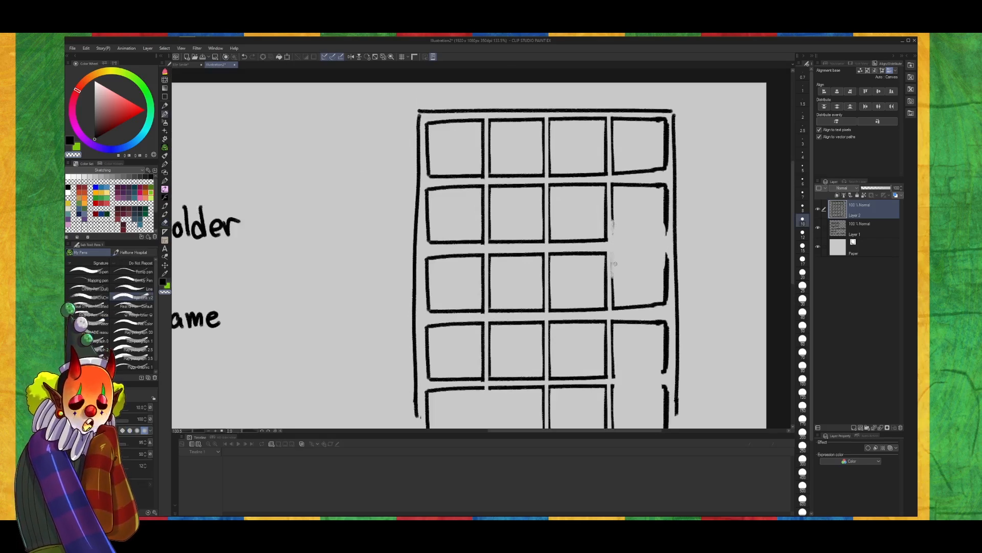
pyautogui.moveTo(612, 224); pyautogui.dragTo(612, 274)
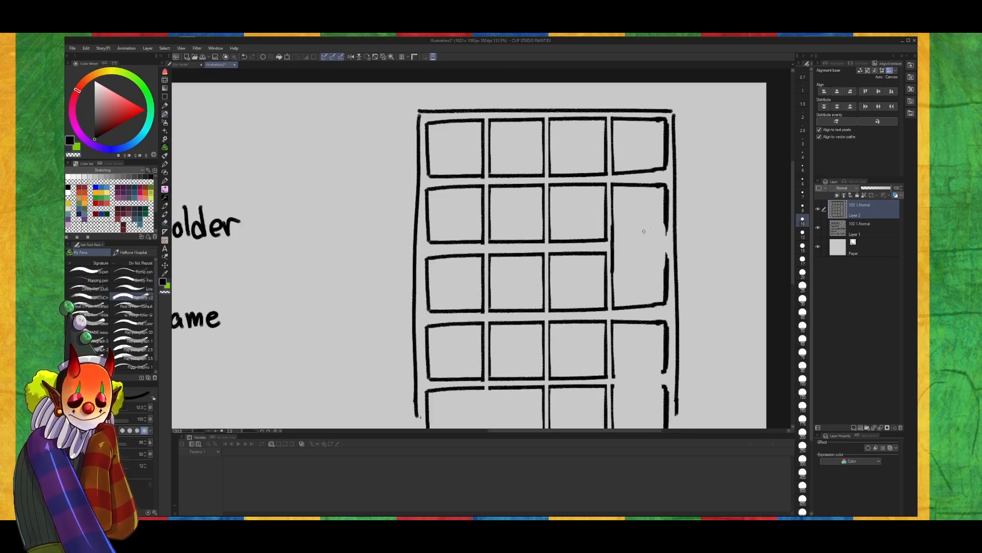
pyautogui.moveTo(665, 226); pyautogui.dragTo(666, 260)
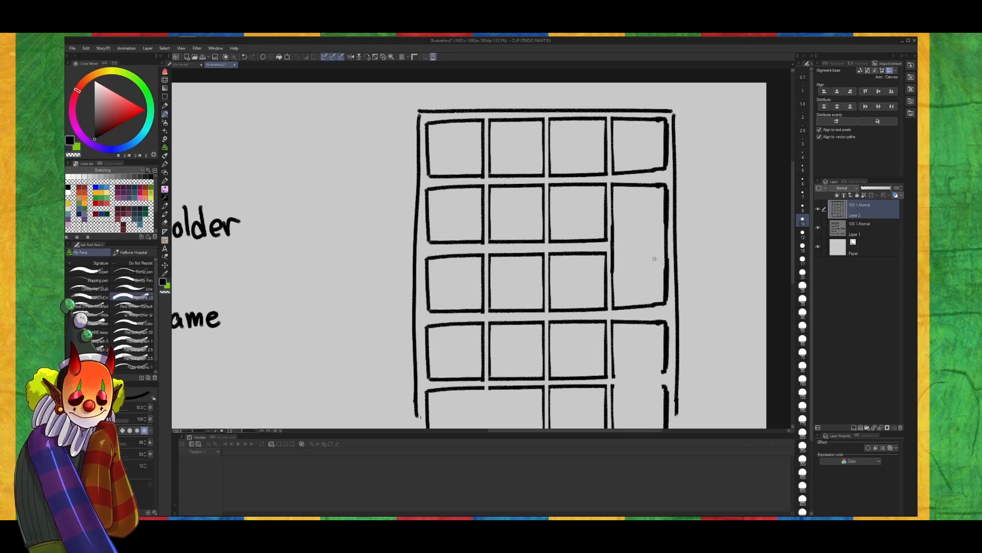
pyautogui.scroll(-3, 665, 310)
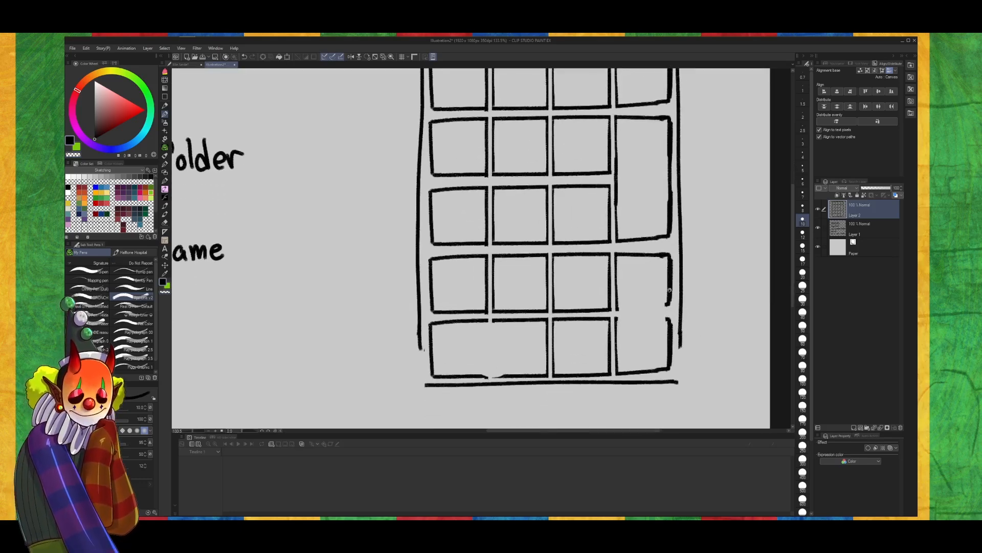
pyautogui.moveTo(669, 290); pyautogui.dragTo(669, 324)
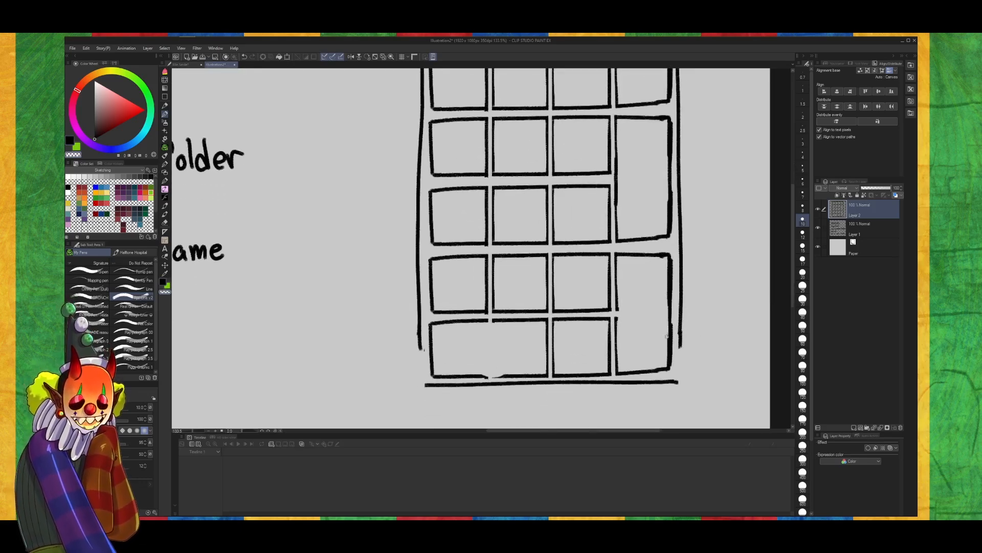
pyautogui.moveTo(616, 293); pyautogui.dragTo(617, 334)
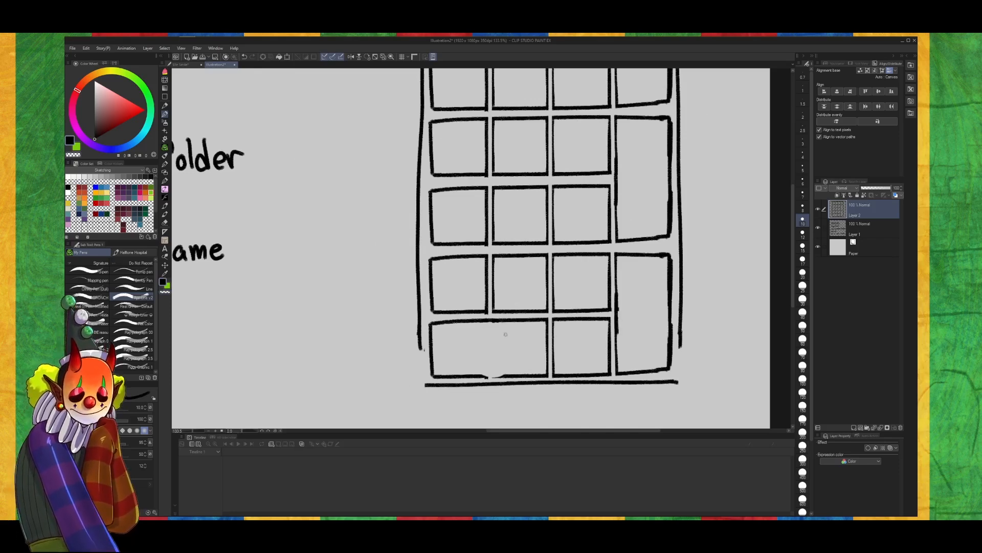
pyautogui.moveTo(479, 378); pyautogui.dragTo(508, 376)
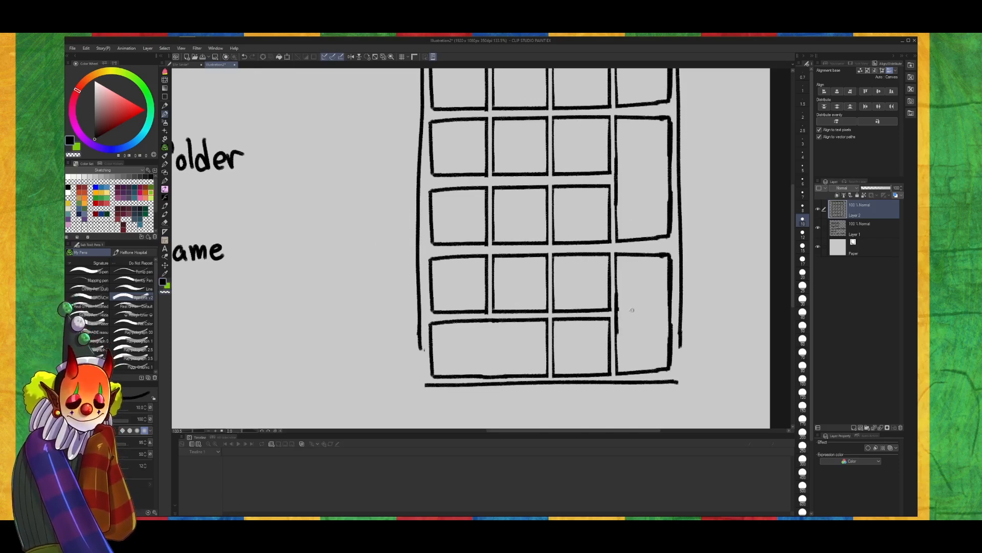
# Extend both sides of the large frame down to its lowered bottom edge to close the outline
pyautogui.moveTo(421, 340); pyautogui.dragTo(424, 387)
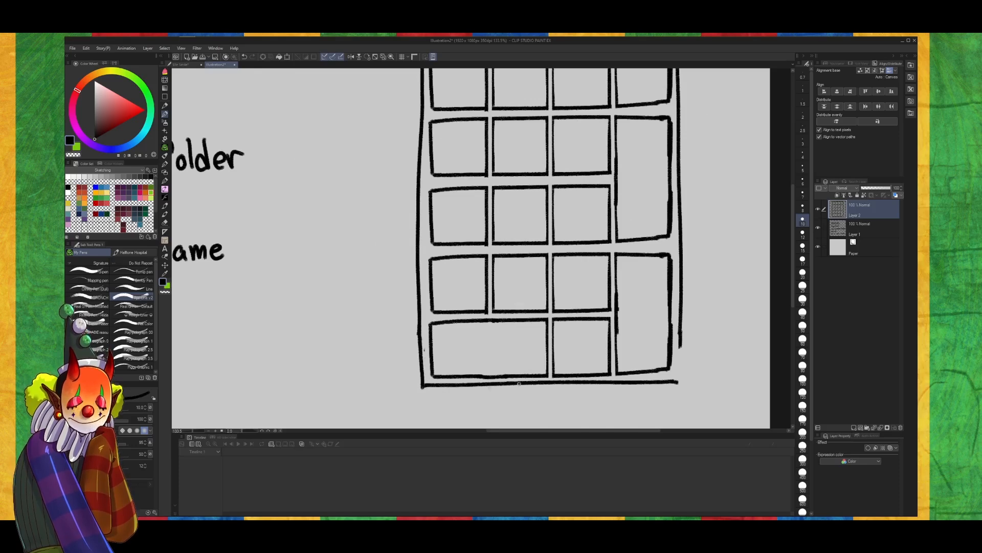
pyautogui.moveTo(679, 346); pyautogui.dragTo(675, 383)
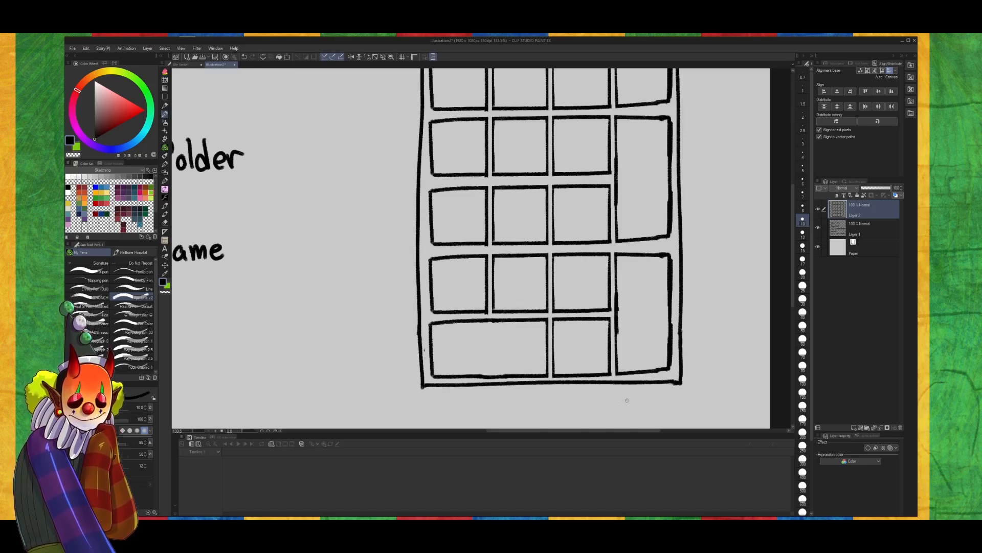
pyautogui.moveTo(651, 321); pyautogui.dragTo(663, 343)
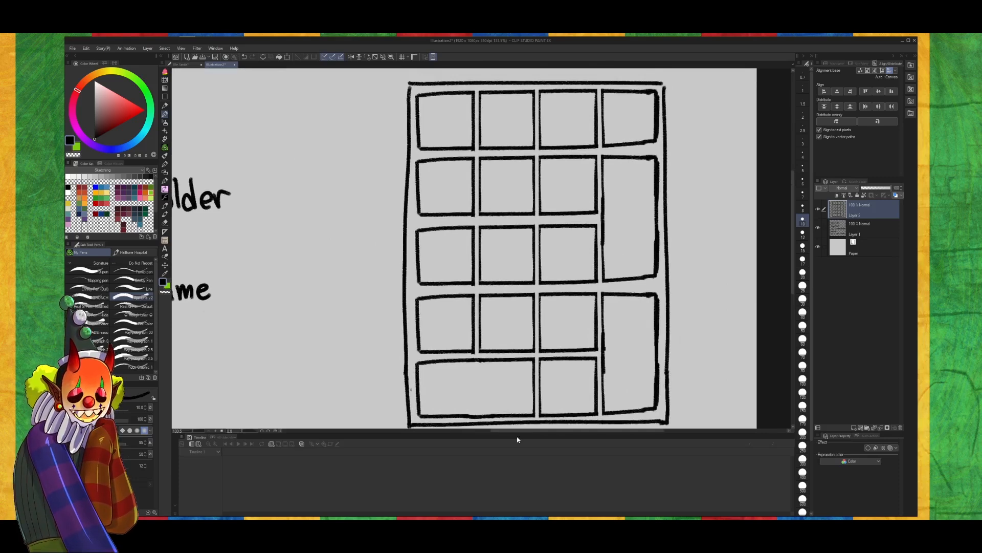
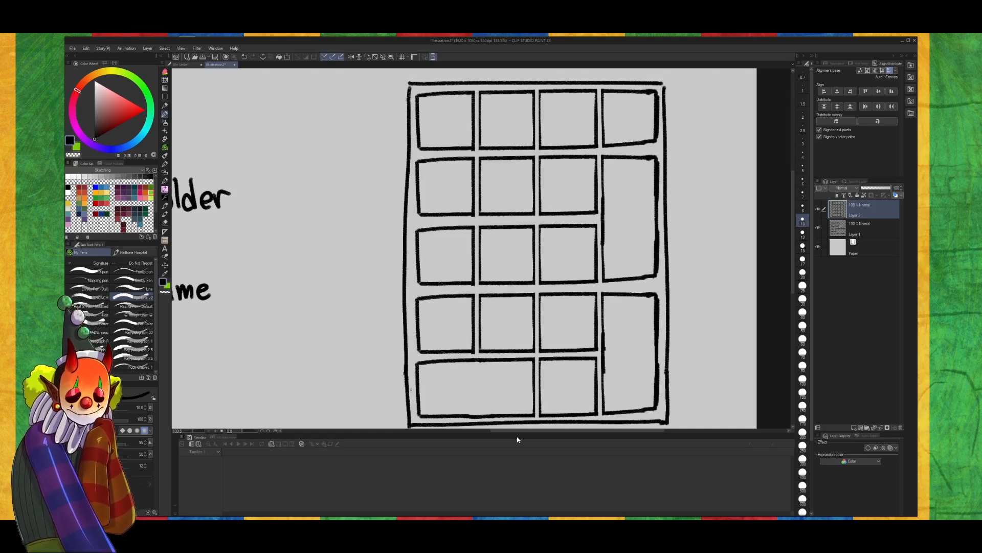
# Choose dark green and handwrite 1, 2 and 3 in the first three boxes of the fourth row
pyautogui.click(96, 214)
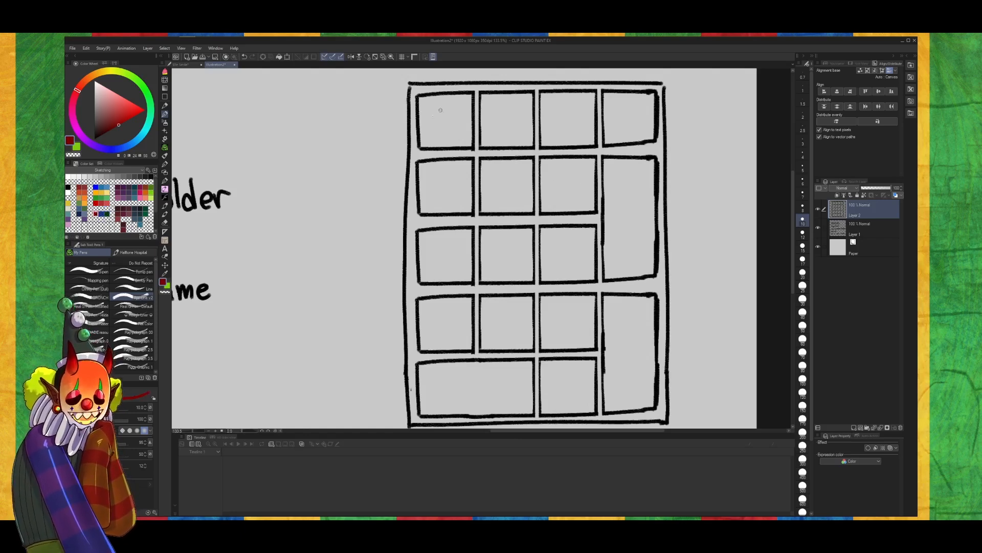
pyautogui.click(149, 210)
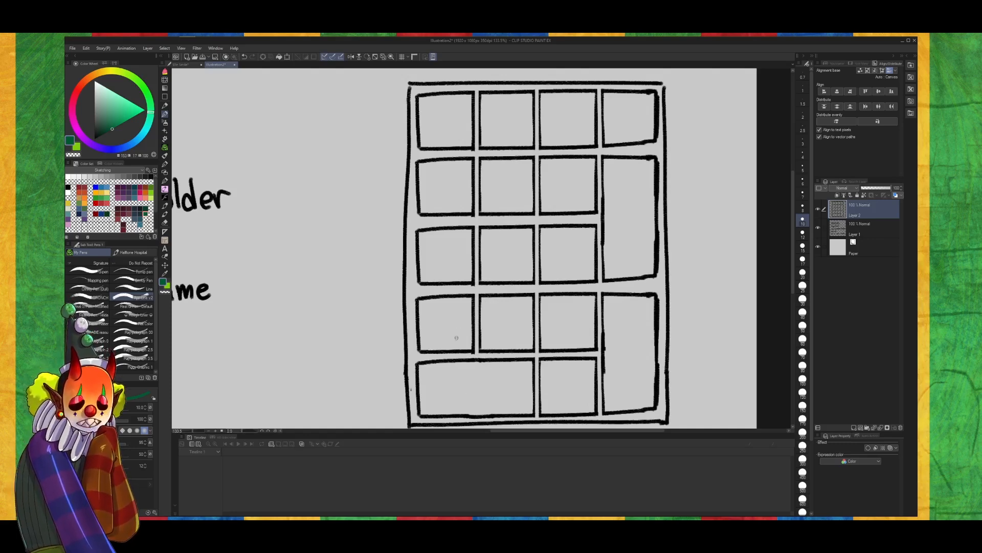
pyautogui.moveTo(444, 313); pyautogui.dragTo(444, 336)
pyautogui.moveTo(495, 314)
pyautogui.mouseDown()
pyautogui.moveTo(515, 329)
pyautogui.moveTo(569, 311)
pyautogui.moveTo(556, 334)
pyautogui.mouseUp()
# Handwrite 4, 5 and 6 in the third row's boxes and 7, 8 and 9 in the second row's boxes
pyautogui.moveTo(443, 239)
pyautogui.mouseDown()
pyautogui.moveTo(442, 255)
pyautogui.moveTo(459, 253)
pyautogui.mouseUp()
pyautogui.moveTo(454, 244); pyautogui.dragTo(454, 273)
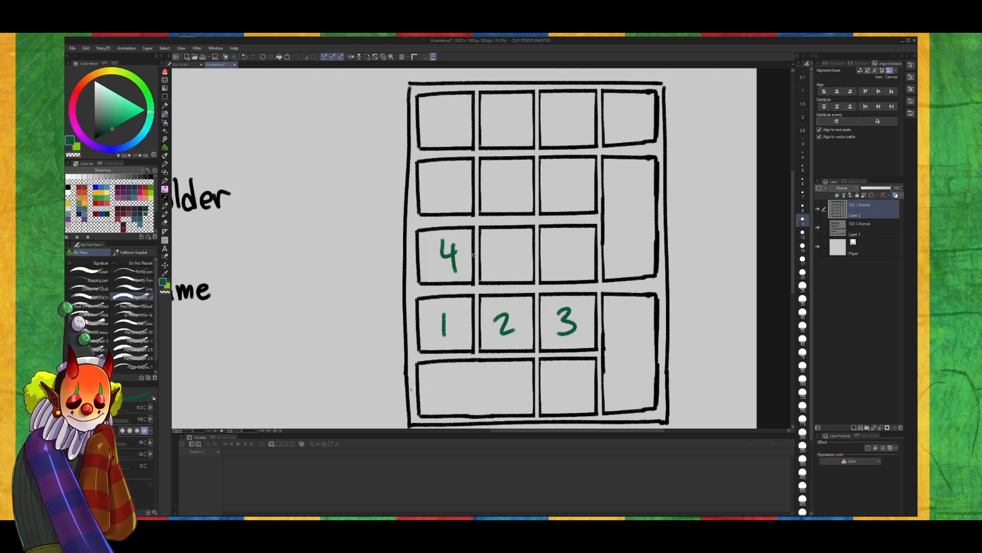
pyautogui.moveTo(507, 248)
pyautogui.mouseDown()
pyautogui.moveTo(517, 258)
pyautogui.moveTo(504, 271)
pyautogui.mouseUp()
pyautogui.moveTo(506, 246); pyautogui.dragTo(572, 268)
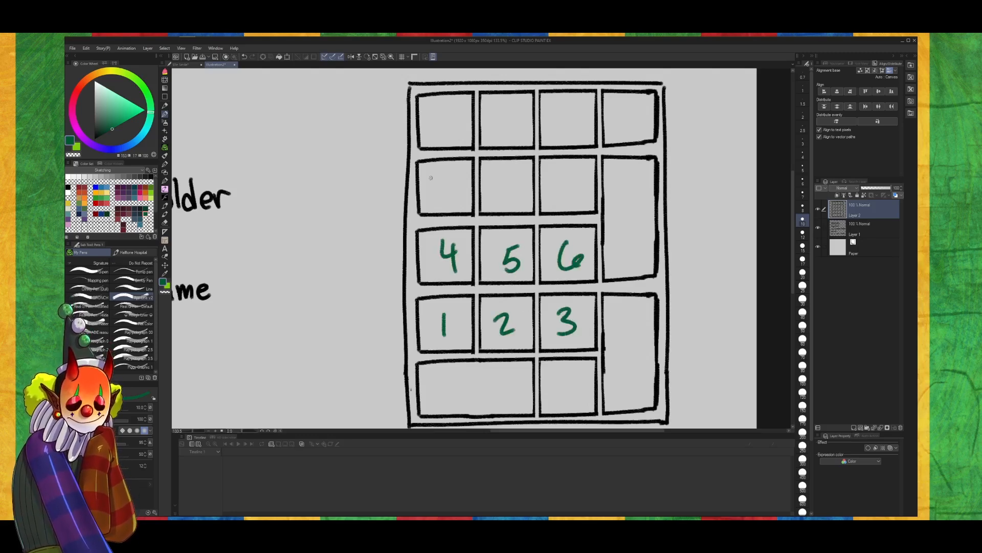
pyautogui.moveTo(429, 176); pyautogui.dragTo(444, 203)
pyautogui.moveTo(509, 173)
pyautogui.mouseDown()
pyautogui.moveTo(505, 197)
pyautogui.moveTo(509, 171)
pyautogui.mouseUp()
pyautogui.moveTo(572, 182); pyautogui.dragTo(572, 198)
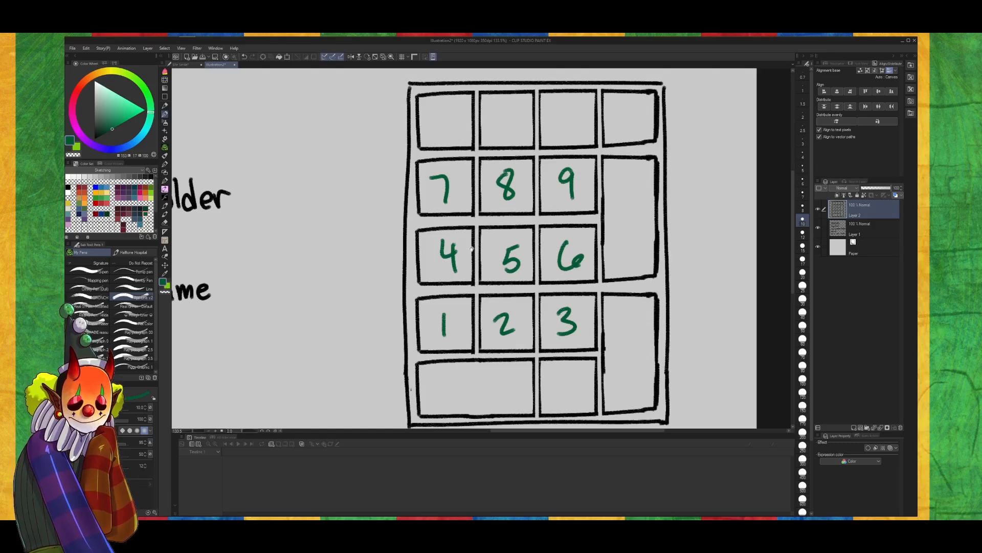
# On Layer 1, choose black and handwrite "- GT prev. Frame" under the "Go to next frame" entry
pyautogui.hscroll(-5, 471, 249)
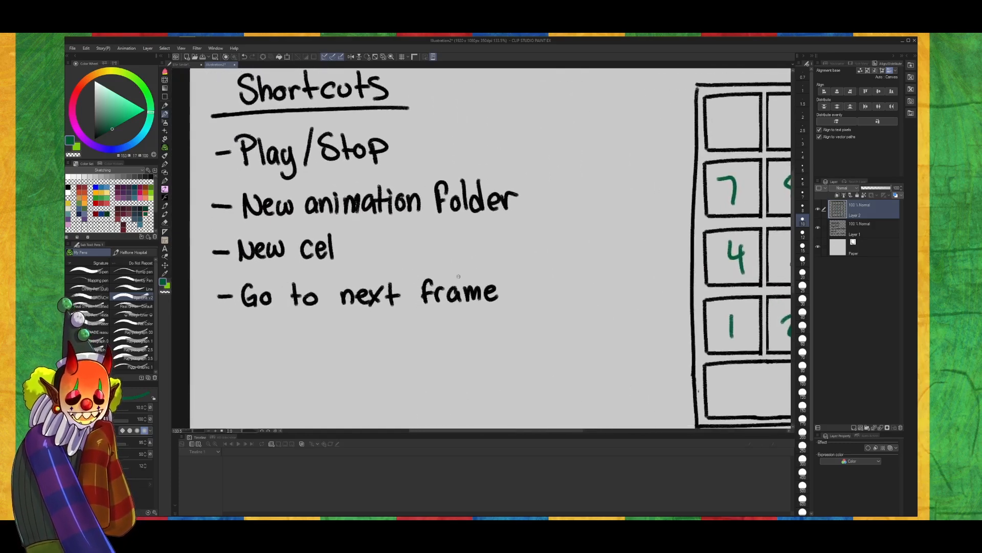
pyautogui.click(862, 235)
pyautogui.moveTo(550, 359); pyautogui.dragTo(622, 300)
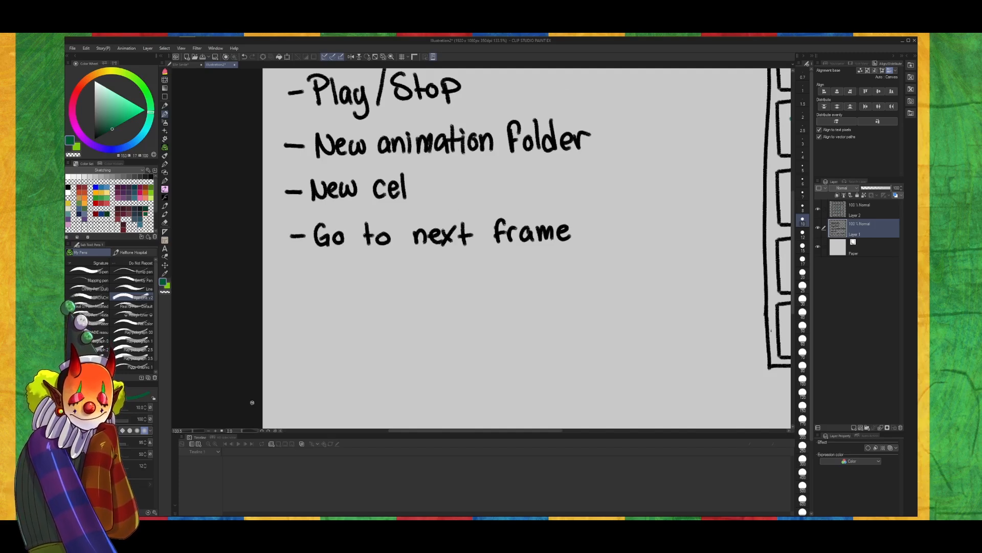
pyautogui.click(68, 187)
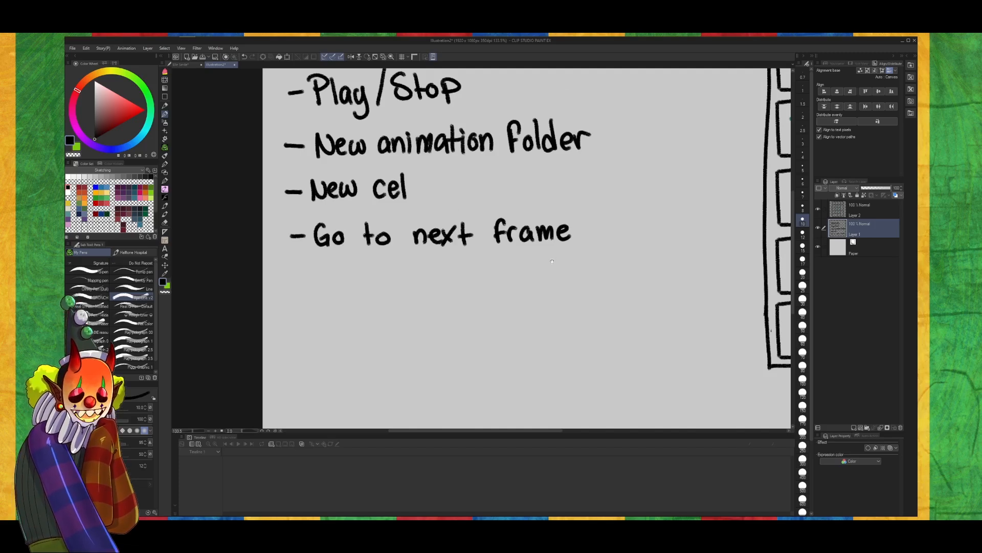
pyautogui.scroll(3, 552, 261)
pyautogui.scroll(-3, 320, 291)
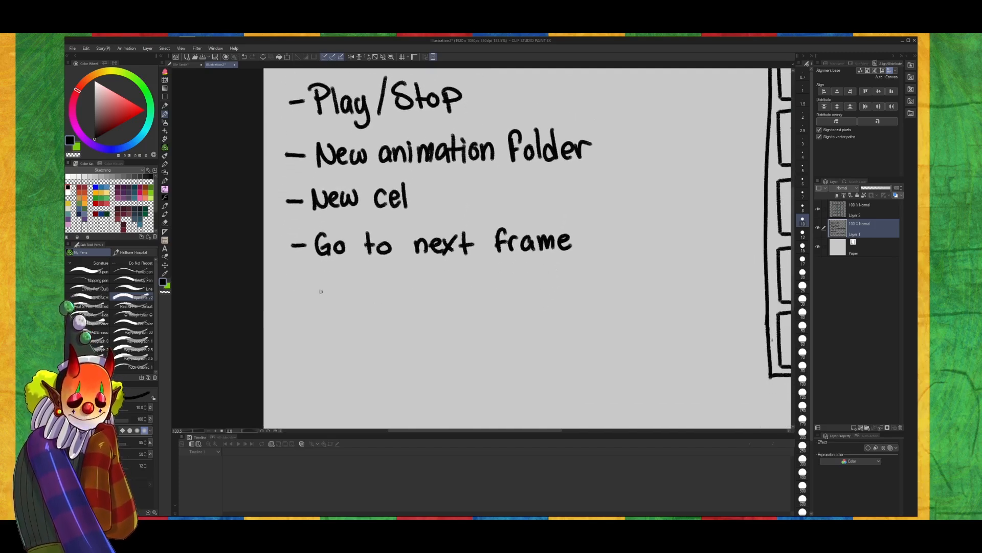
pyautogui.moveTo(293, 293)
pyautogui.mouseDown()
pyautogui.moveTo(323, 289)
pyautogui.moveTo(340, 301)
pyautogui.mouseUp()
pyautogui.hotkey('ctrl', 'z')
pyautogui.moveTo(332, 281)
pyautogui.mouseDown()
pyautogui.moveTo(366, 302)
pyautogui.moveTo(366, 288)
pyautogui.moveTo(445, 285)
pyautogui.moveTo(436, 299)
pyautogui.moveTo(448, 274)
pyautogui.mouseUp()
pyautogui.hotkey('ctrl', 'z')
pyautogui.hotkey('ctrl', 'z')
pyautogui.moveTo(437, 286)
pyautogui.mouseDown()
pyautogui.moveTo(450, 285)
pyautogui.moveTo(449, 294)
pyautogui.mouseUp()
pyautogui.moveTo(449, 290); pyautogui.dragTo(457, 282)
pyautogui.moveTo(469, 283)
pyautogui.mouseDown()
pyautogui.moveTo(475, 293)
pyautogui.moveTo(506, 294)
pyautogui.mouseUp()
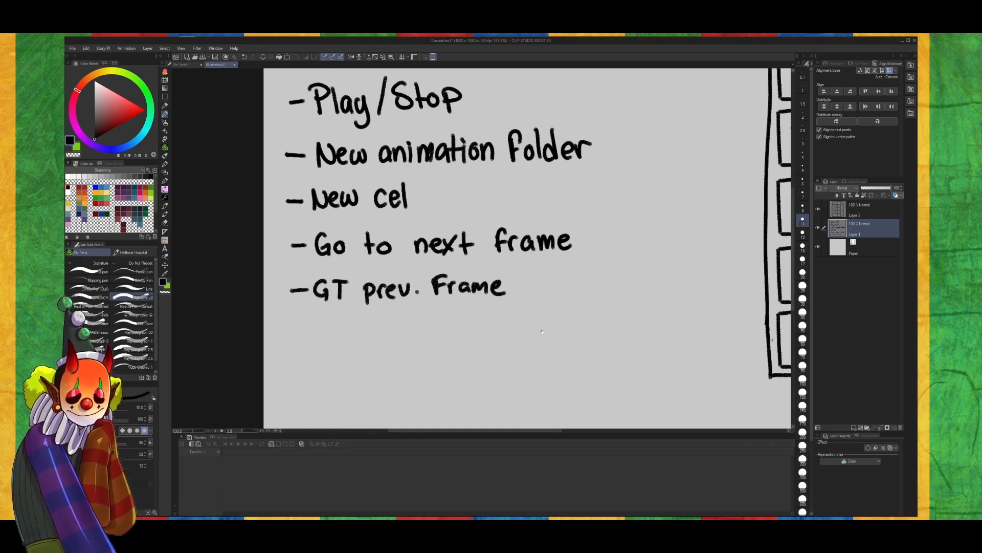
# Handwrite "- GT next cel" under the previous-frame entry and begin the following entry with "- GT"
pyautogui.moveTo(355, 347); pyautogui.dragTo(403, 288)
pyautogui.moveTo(342, 275)
pyautogui.mouseDown()
pyautogui.moveTo(370, 264)
pyautogui.moveTo(384, 282)
pyautogui.mouseUp()
pyautogui.moveTo(380, 262)
pyautogui.mouseDown()
pyautogui.moveTo(394, 259)
pyautogui.moveTo(418, 281)
pyautogui.moveTo(435, 263)
pyautogui.moveTo(439, 276)
pyautogui.moveTo(427, 280)
pyautogui.moveTo(452, 279)
pyautogui.moveTo(441, 282)
pyautogui.mouseUp()
pyautogui.hotkey('ctrl', 'z')
pyautogui.hotkey('ctrl', 'z')
pyautogui.hotkey('ctrl', 'z')
pyautogui.moveTo(458, 258)
pyautogui.mouseDown()
pyautogui.moveTo(455, 280)
pyautogui.moveTo(471, 267)
pyautogui.moveTo(523, 279)
pyautogui.mouseUp()
pyautogui.moveTo(346, 316); pyautogui.dragTo(391, 323)
pyautogui.moveTo(384, 302); pyautogui.dragTo(436, 318)
pyautogui.moveTo(441, 306)
pyautogui.mouseDown()
pyautogui.moveTo(433, 313)
pyautogui.moveTo(443, 318)
pyautogui.mouseUp()
pyautogui.moveTo(459, 299)
pyautogui.mouseDown()
pyautogui.moveTo(459, 317)
pyautogui.moveTo(468, 306)
pyautogui.mouseUp()
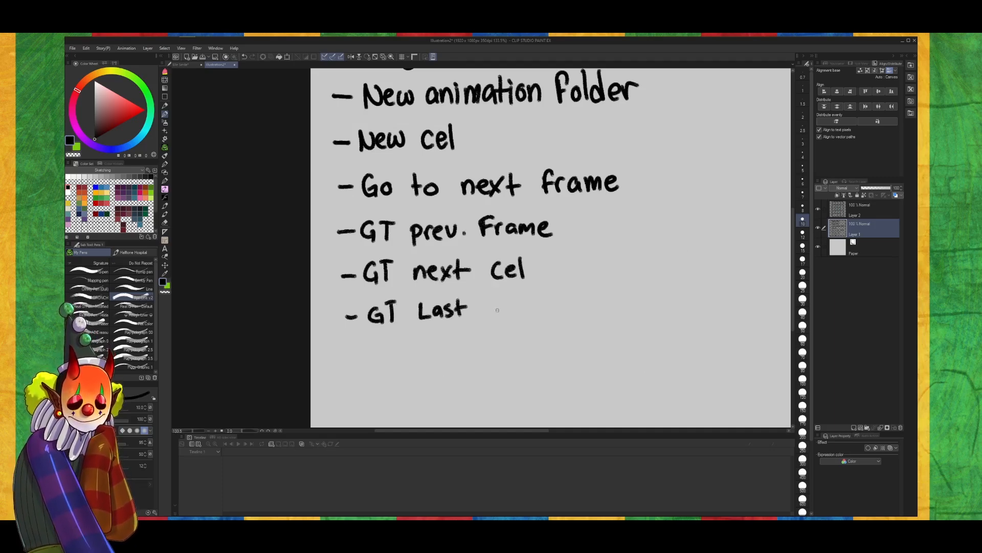
pyautogui.hotkey('ctrl', 'z')
pyautogui.hotkey('ctrl', 'z')
pyautogui.hotkey('ctrl', 'z')
pyautogui.hotkey('ctrl', 'z')
pyautogui.hotkey('ctrl', 'z')
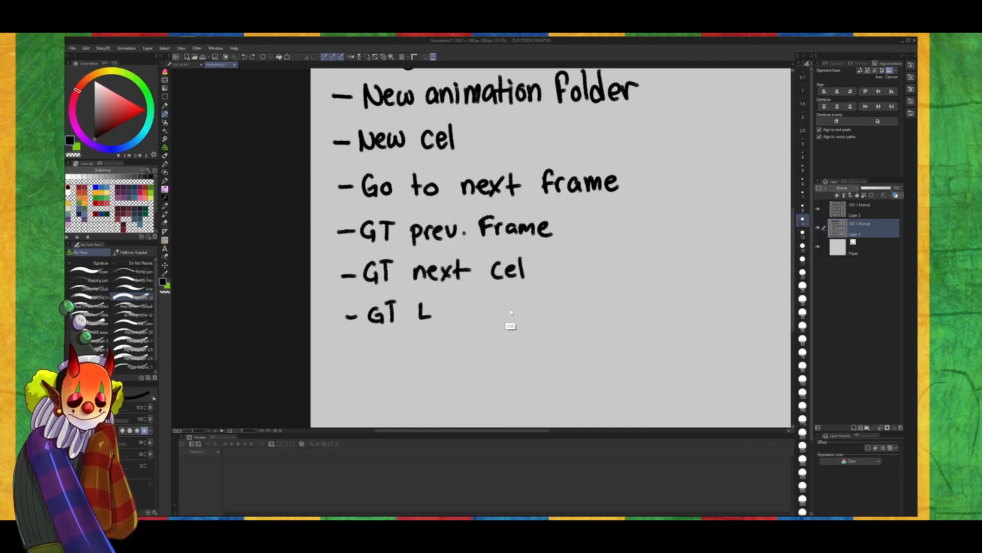
# Complete the entry below "GT next cel" by handwriting "prev cel" after "GT"
pyautogui.scroll(3, 517, 296)
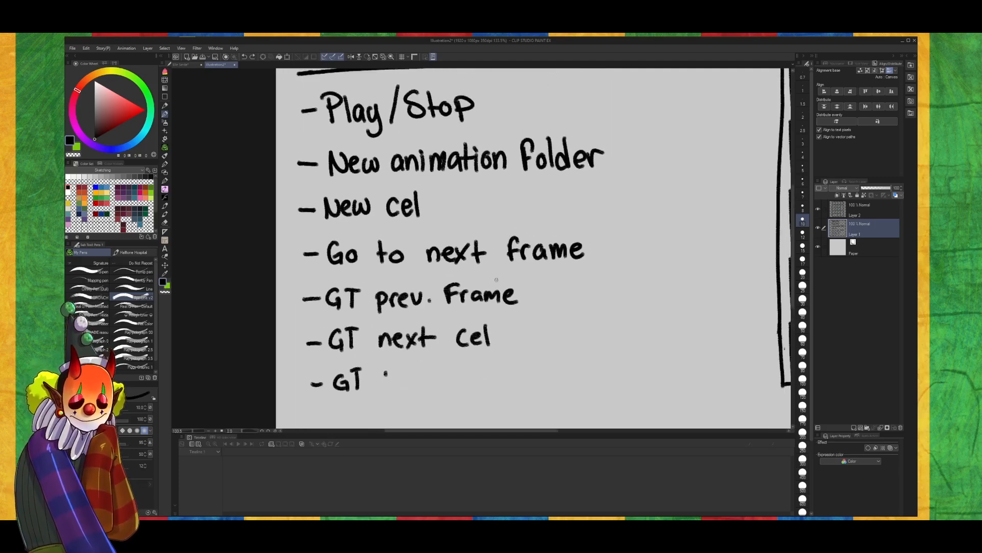
pyautogui.scroll(-4, 497, 279)
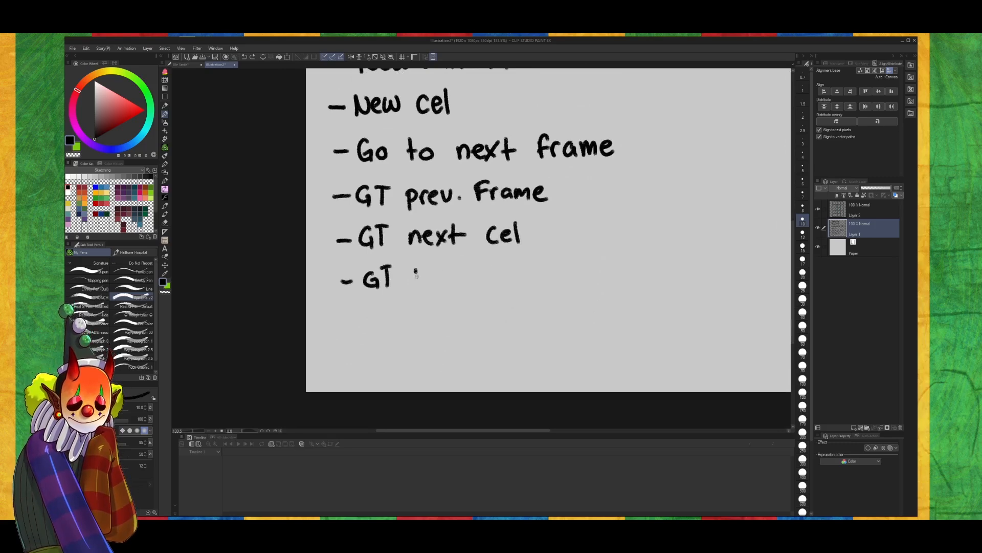
pyautogui.moveTo(415, 270)
pyautogui.mouseDown()
pyautogui.moveTo(417, 288)
pyautogui.moveTo(465, 268)
pyautogui.moveTo(518, 285)
pyautogui.mouseUp()
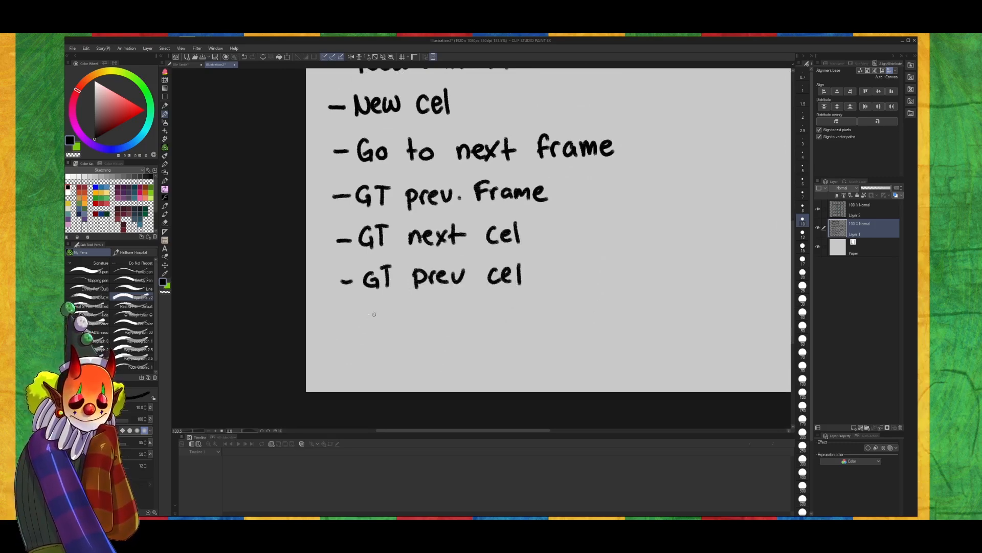
# Handwrite "- GT First Frame" in black as the next list entry under "GT prev cel"
pyautogui.moveTo(338, 321); pyautogui.dragTo(376, 327)
pyautogui.moveTo(381, 310)
pyautogui.mouseDown()
pyautogui.moveTo(382, 330)
pyautogui.moveTo(390, 311)
pyautogui.moveTo(374, 334)
pyautogui.moveTo(414, 328)
pyautogui.mouseUp()
pyautogui.moveTo(411, 311); pyautogui.dragTo(423, 308)
pyautogui.moveTo(414, 320)
pyautogui.mouseDown()
pyautogui.moveTo(432, 324)
pyautogui.moveTo(441, 311)
pyautogui.moveTo(443, 325)
pyautogui.mouseUp()
pyautogui.moveTo(459, 303)
pyautogui.mouseDown()
pyautogui.moveTo(460, 324)
pyautogui.moveTo(470, 314)
pyautogui.moveTo(491, 326)
pyautogui.mouseUp()
pyautogui.moveTo(489, 309)
pyautogui.mouseDown()
pyautogui.moveTo(502, 303)
pyautogui.moveTo(505, 315)
pyautogui.mouseUp()
pyautogui.moveTo(504, 310)
pyautogui.mouseDown()
pyautogui.moveTo(505, 324)
pyautogui.moveTo(518, 310)
pyautogui.mouseUp()
pyautogui.moveTo(514, 313); pyautogui.dragTo(555, 321)
# Handwrite "- GT Last Frame" in black as the final list entry near the canvas's lower edge
pyautogui.moveTo(341, 361); pyautogui.dragTo(388, 374)
pyautogui.moveTo(382, 355)
pyautogui.mouseDown()
pyautogui.moveTo(418, 353)
pyautogui.moveTo(432, 368)
pyautogui.mouseUp()
pyautogui.moveTo(439, 355); pyautogui.dragTo(441, 366)
pyautogui.moveTo(450, 353); pyautogui.dragTo(445, 368)
pyautogui.moveTo(457, 345)
pyautogui.mouseDown()
pyautogui.moveTo(458, 363)
pyautogui.moveTo(468, 355)
pyautogui.moveTo(495, 365)
pyautogui.moveTo(504, 346)
pyautogui.moveTo(501, 355)
pyautogui.mouseUp()
pyautogui.moveTo(506, 354); pyautogui.dragTo(507, 366)
pyautogui.moveTo(507, 359); pyautogui.dragTo(564, 360)
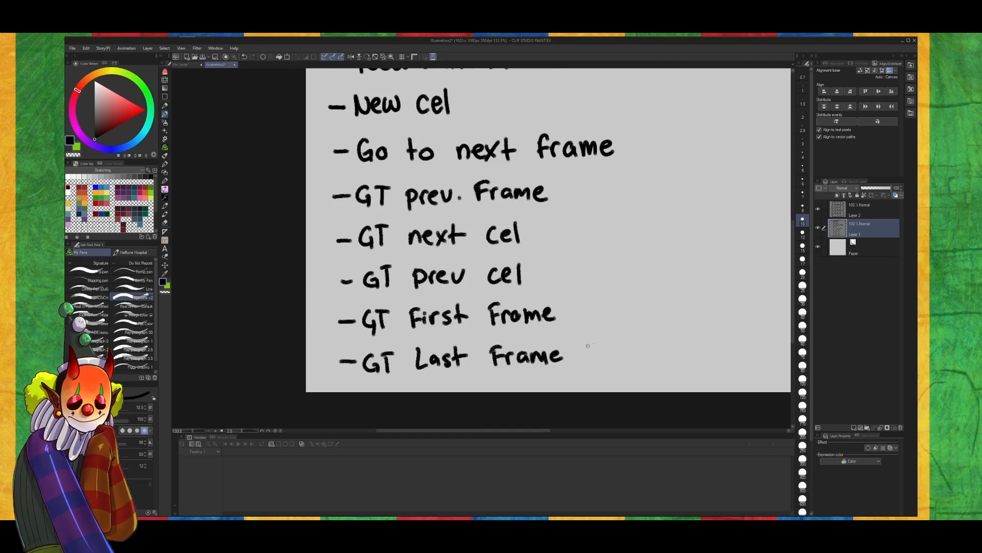
pyautogui.moveTo(620, 257)
pyautogui.mouseDown()
pyautogui.moveTo(575, 367)
pyautogui.moveTo(550, 375)
pyautogui.mouseUp()
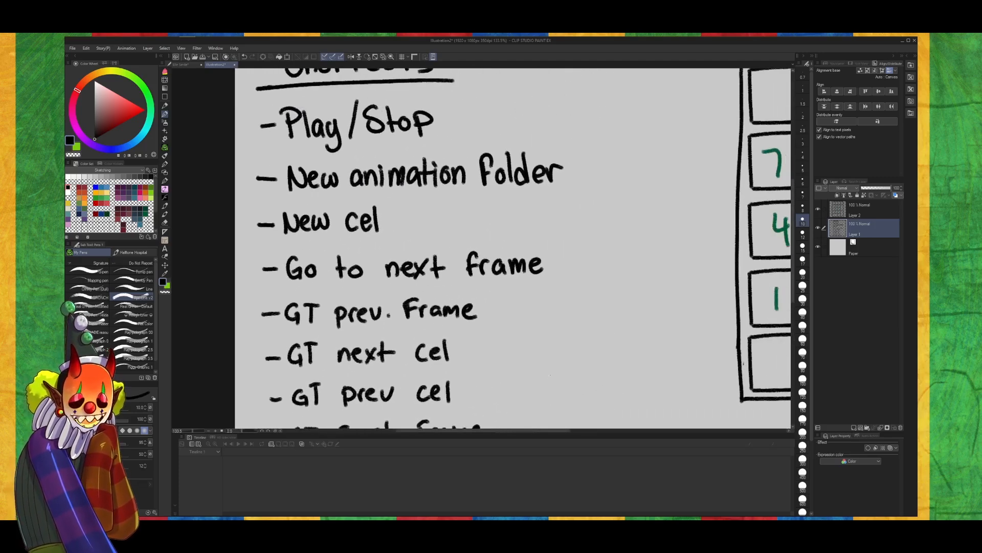
pyautogui.hotkey('ctrl', '0')
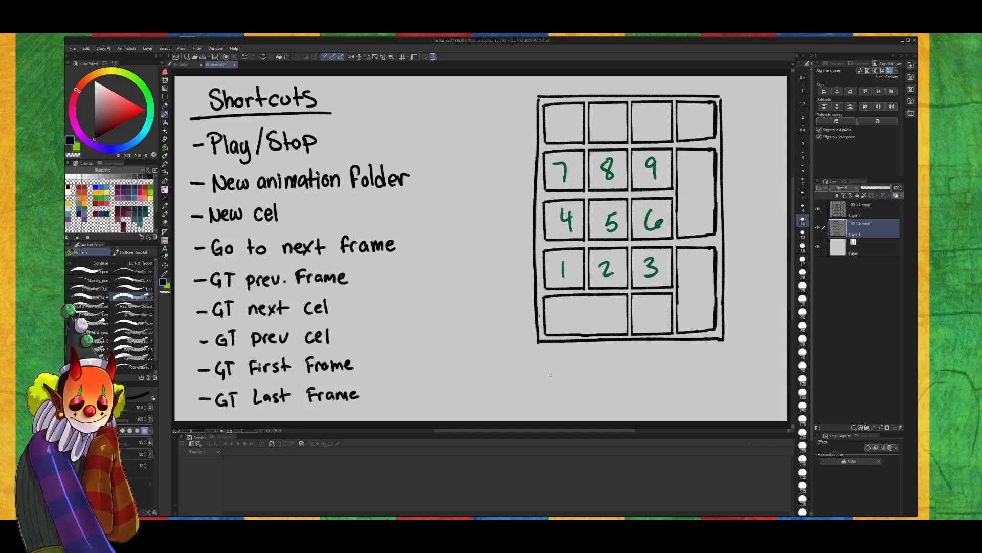
# Switch to the animation document, expand the Sketch folder in the timeline and select the first track inside it
pyautogui.click(184, 64)
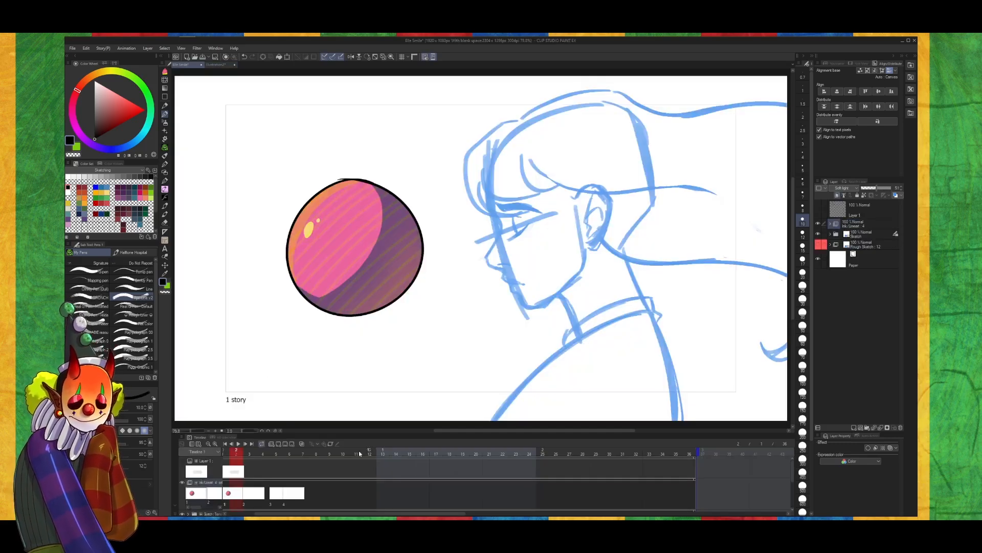
pyautogui.press('space')
pyautogui.moveTo(306, 492)
pyautogui.mouseDown()
pyautogui.moveTo(325, 406)
pyautogui.moveTo(353, 397)
pyautogui.moveTo(339, 412)
pyautogui.moveTo(349, 392)
pyautogui.mouseUp()
pyautogui.press('space')
pyautogui.moveTo(324, 477); pyautogui.dragTo(320, 498)
pyautogui.click(264, 474)
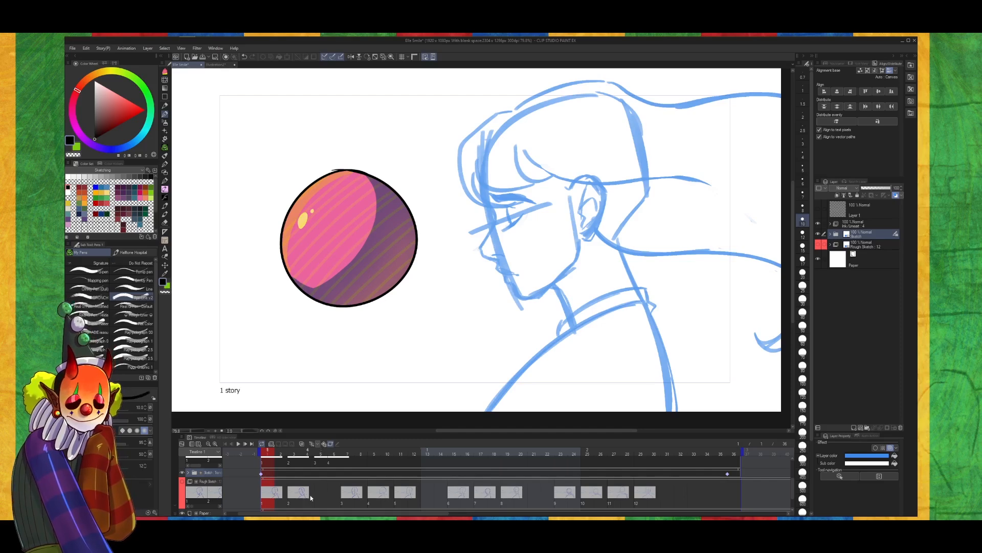
pyautogui.click(188, 472)
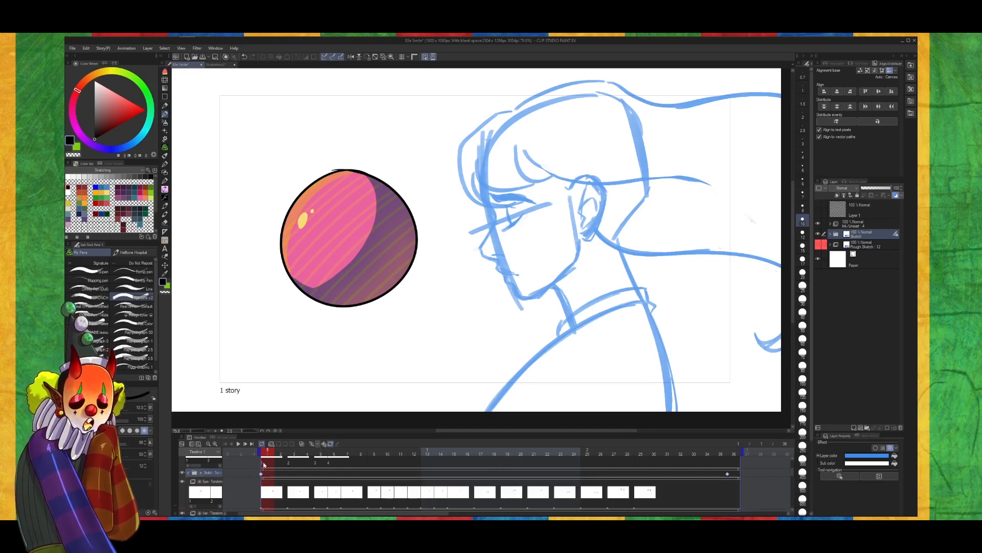
pyautogui.click(267, 495)
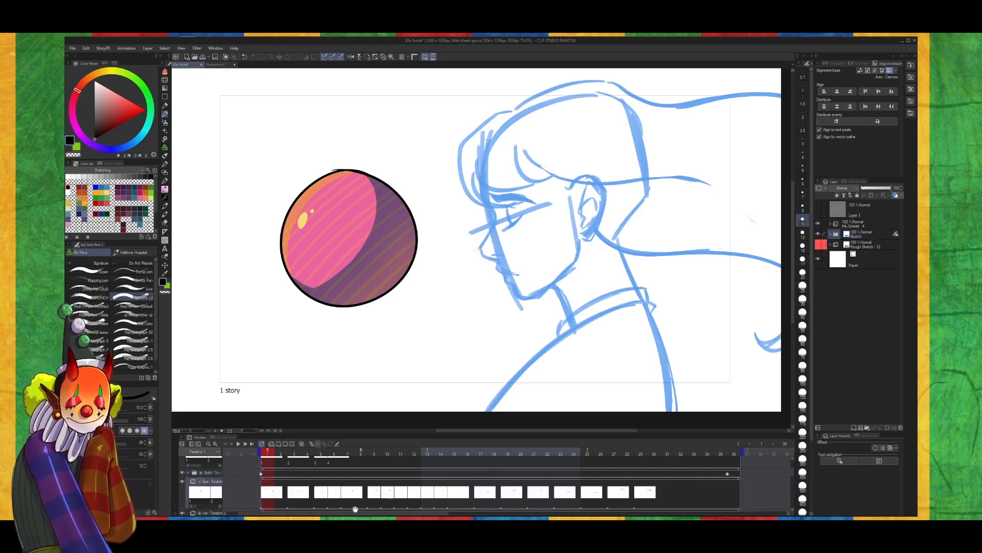
# Step forward and back through the opening frames of the head sketch animation, ending on the first frame
pyautogui.press('Right')
pyautogui.press('Right')
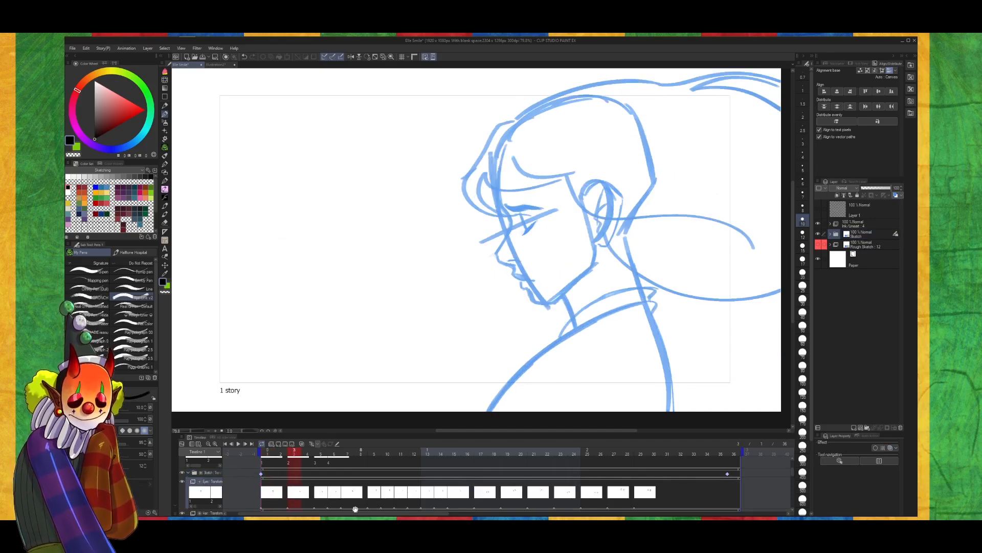
pyautogui.press('Left')
pyautogui.press('Left')
pyautogui.press('Right')
pyautogui.press('Right')
pyautogui.press('Right')
pyautogui.press('Right')
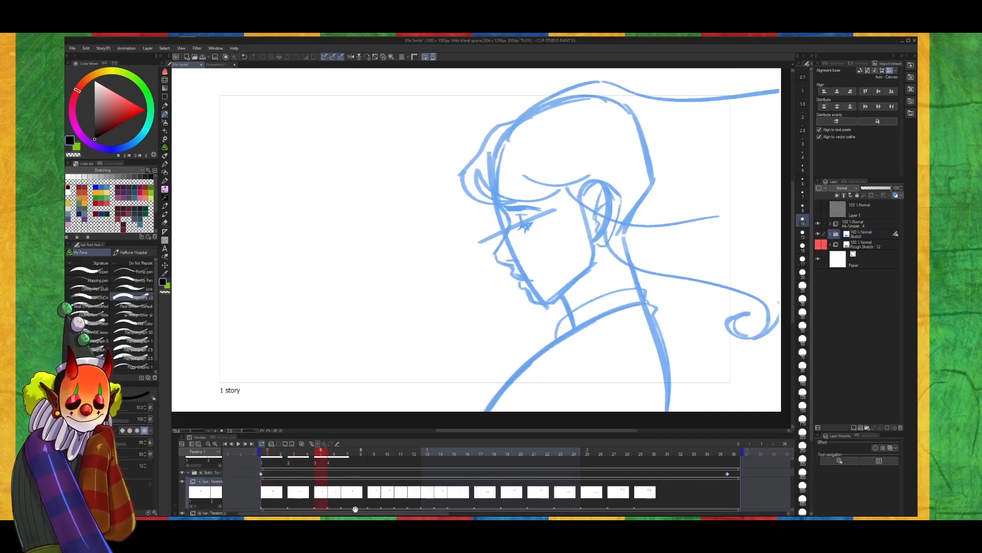
pyautogui.press('Left')
pyautogui.press('Left')
pyautogui.press('Left')
pyautogui.press('Left')
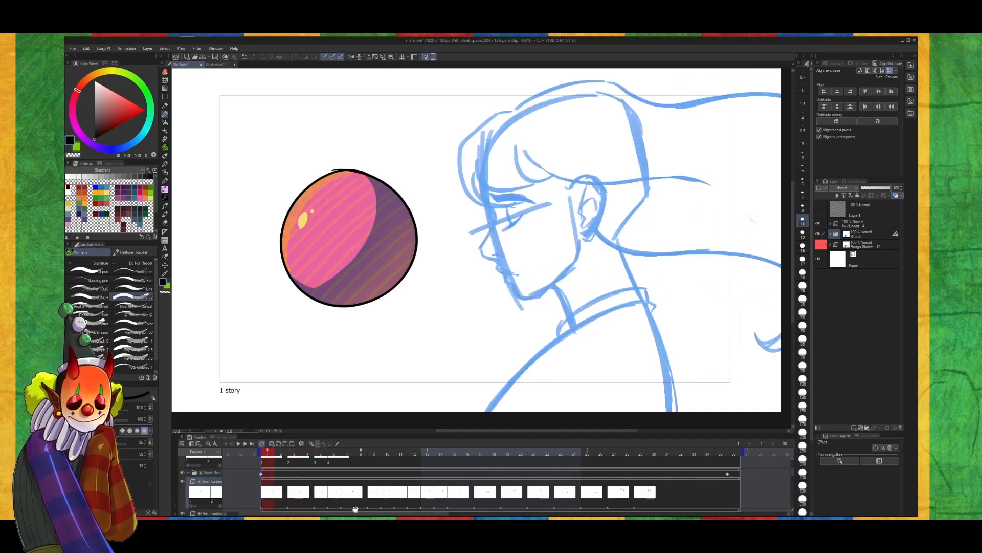
# Return to the shortcuts illustration, switch to the light green secondary colour and add a new layer above Layer 2
pyautogui.click(216, 64)
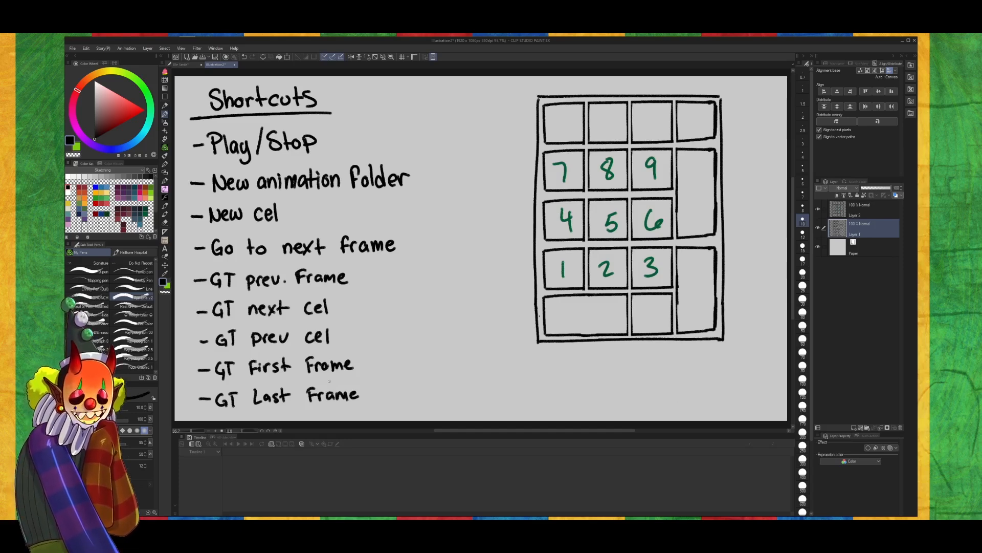
pyautogui.click(168, 285)
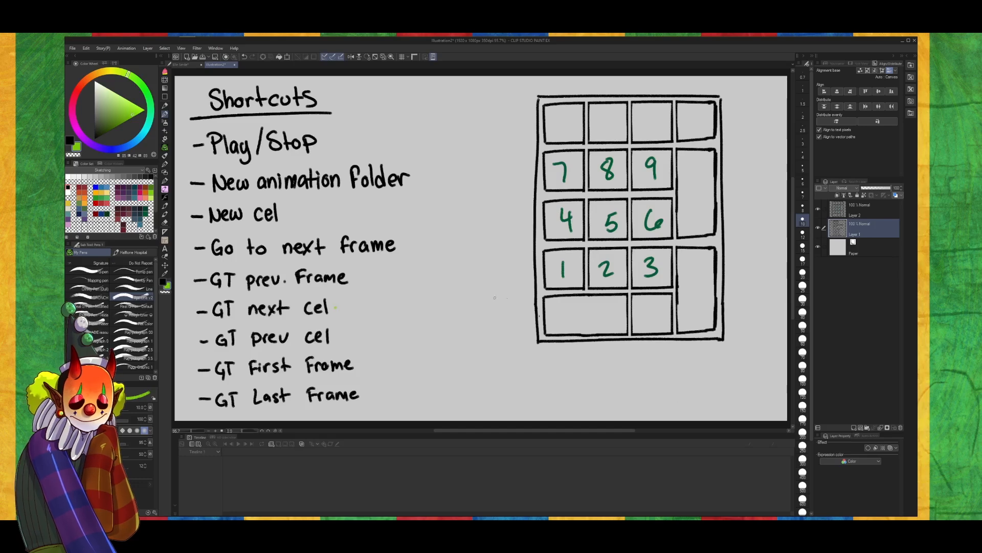
pyautogui.keyDown('shift'); pyautogui.click(555, 276); pyautogui.keyUp('shift')
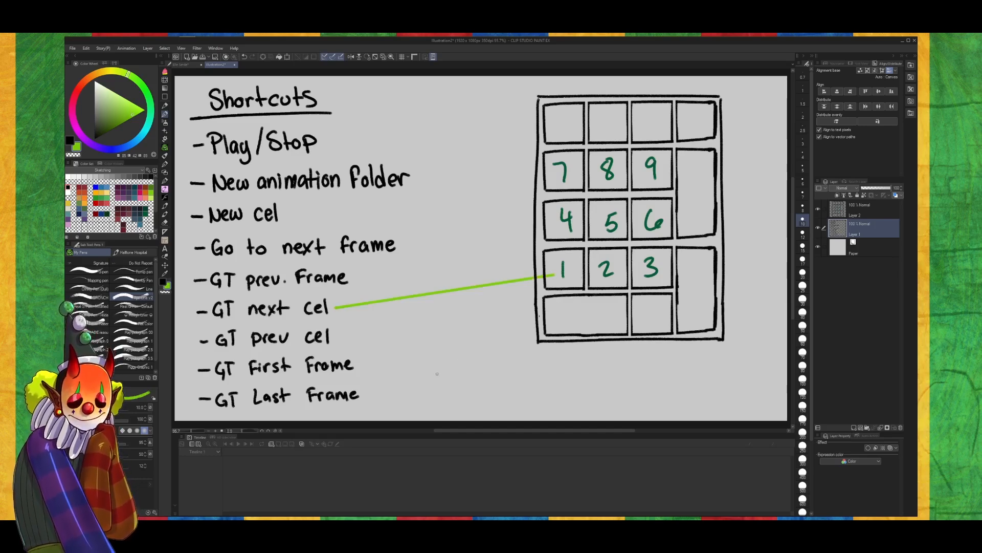
pyautogui.hotkey('ctrl', 'z')
pyautogui.click(853, 427)
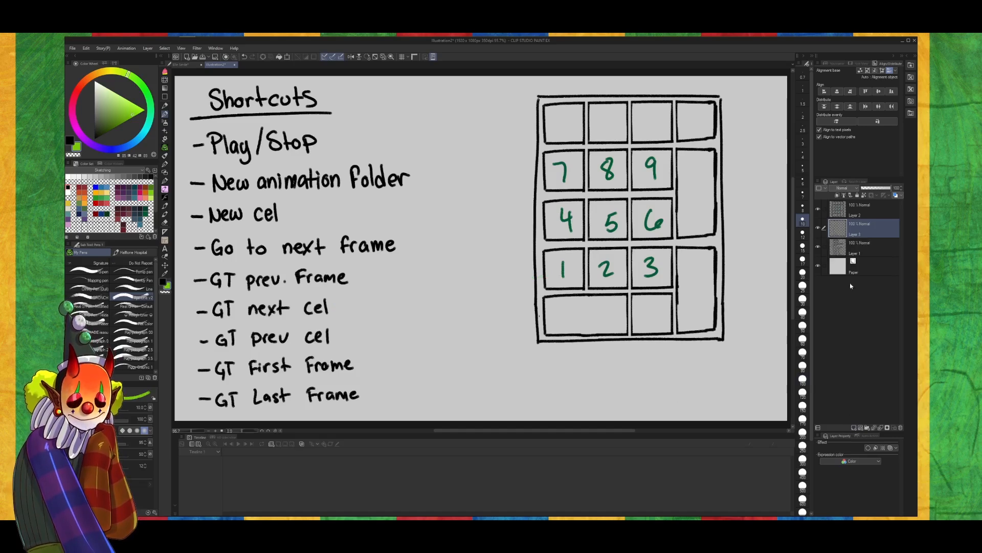
pyautogui.moveTo(860, 229); pyautogui.dragTo(857, 217)
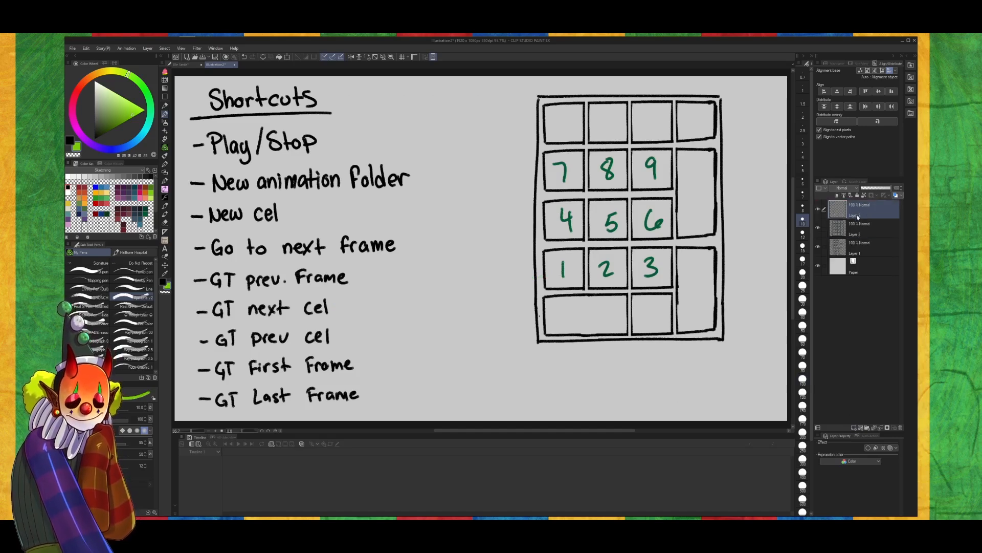
pyautogui.click(334, 335)
pyautogui.keyDown('shift'); pyautogui.click(556, 275); pyautogui.keyUp('shift')
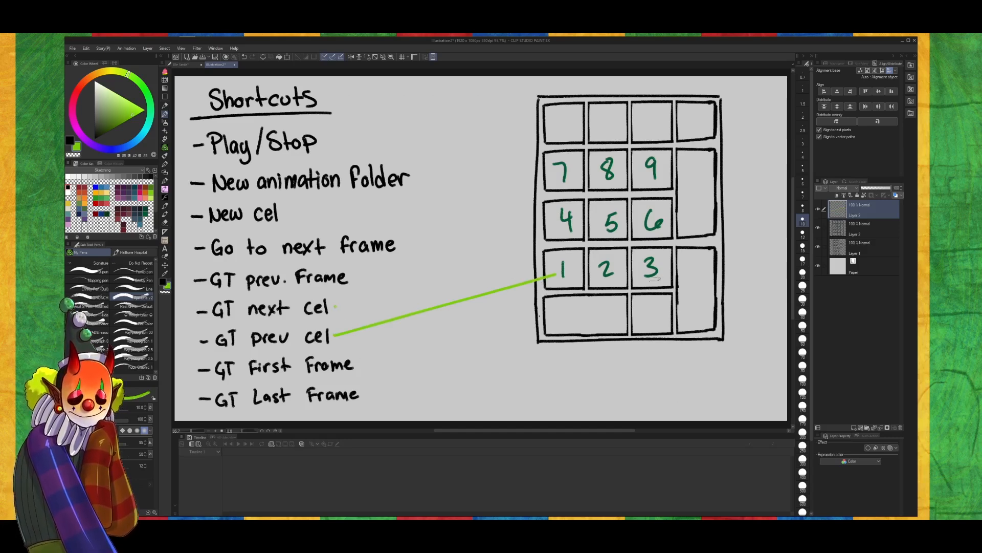
pyautogui.click(335, 306)
pyautogui.keyDown('shift'); pyautogui.click(645, 285); pyautogui.keyUp('shift')
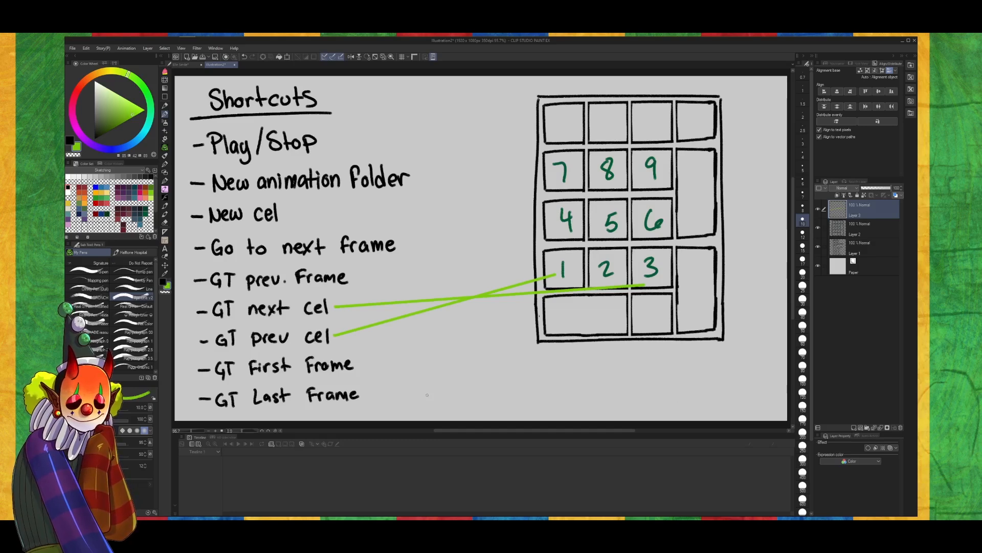
pyautogui.hotkey('ctrl', 'z')
pyautogui.hotkey('ctrl', 'z')
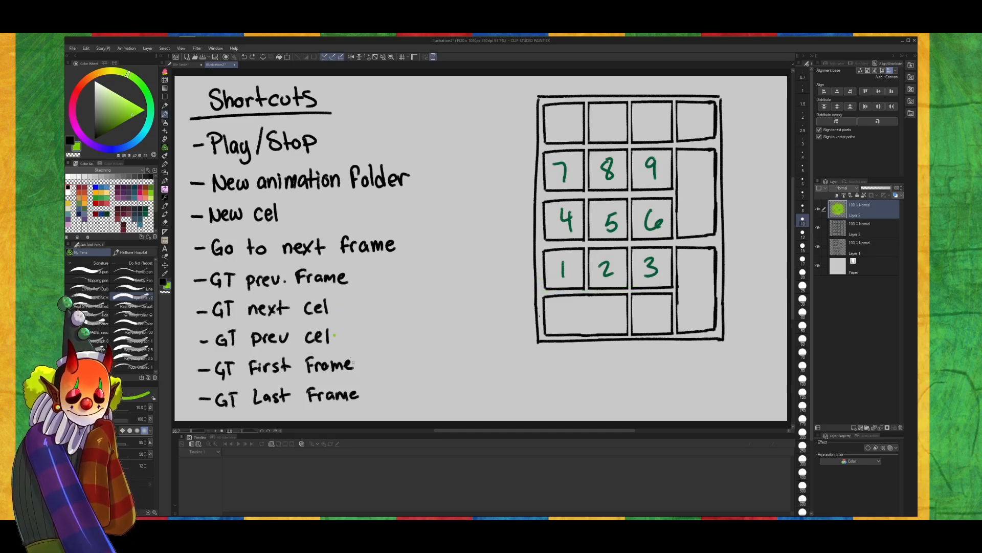
pyautogui.hotkey('ctrl', 'z')
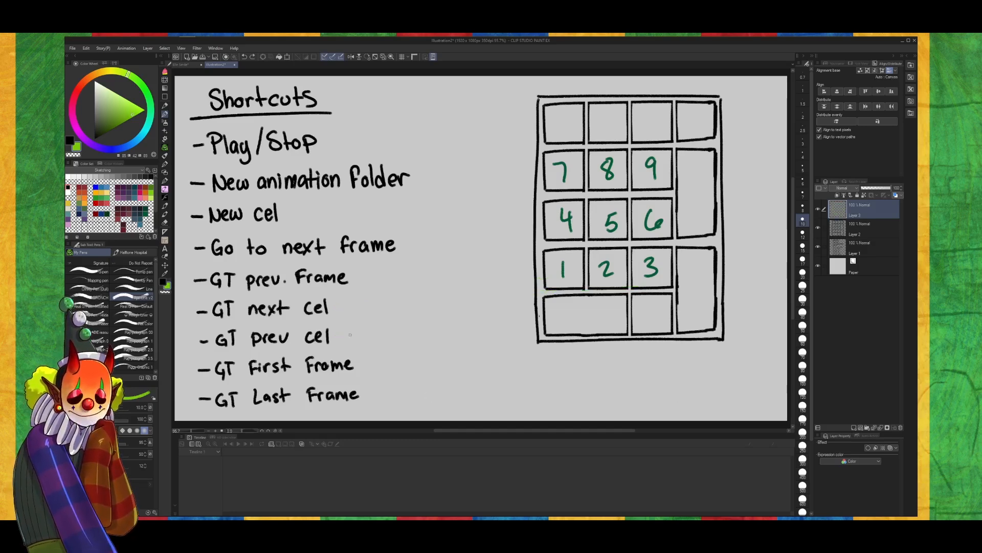
pyautogui.moveTo(348, 333); pyautogui.dragTo(349, 346)
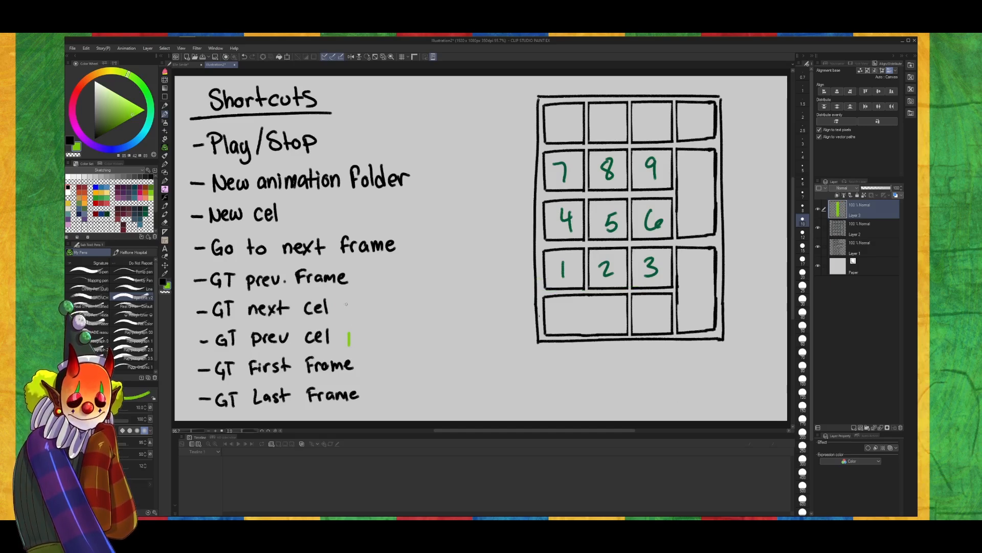
pyautogui.hotkey('ctrl', 'z')
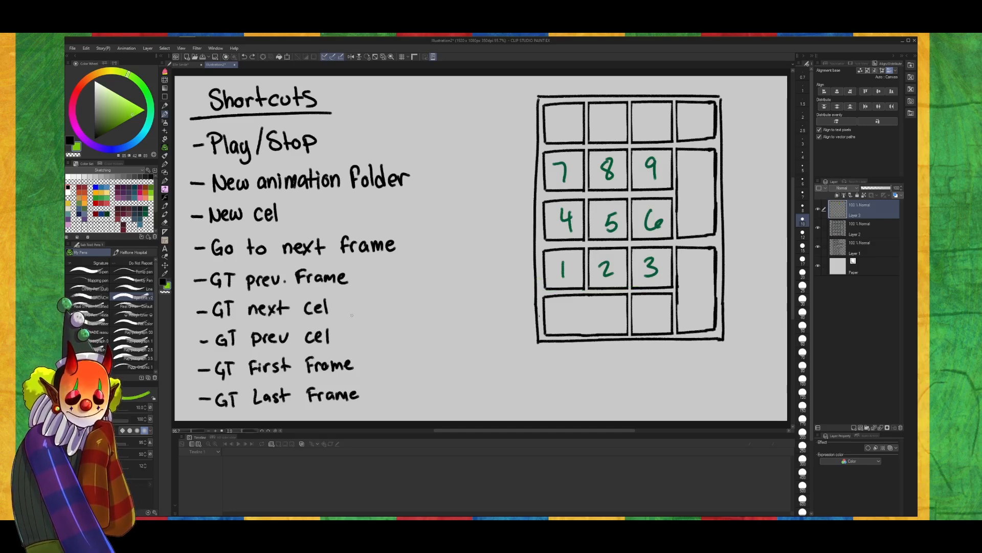
# Choose a darker green and handwrite 1 beside "GT prev cel" and 3 beside "GT next cel"
pyautogui.click(152, 188)
pyautogui.moveTo(340, 332); pyautogui.dragTo(341, 343)
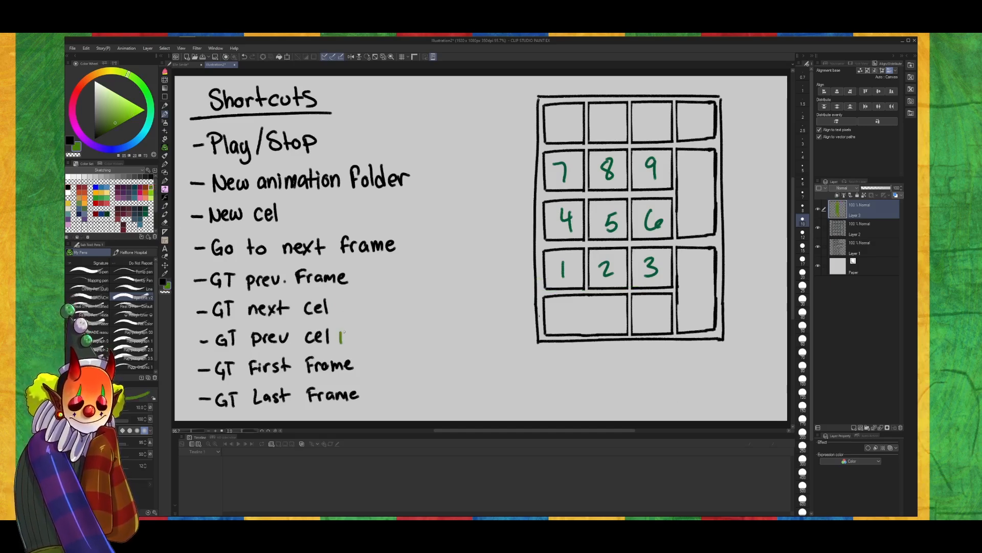
pyautogui.moveTo(341, 298)
pyautogui.mouseDown()
pyautogui.moveTo(350, 306)
pyautogui.moveTo(342, 313)
pyautogui.mouseUp()
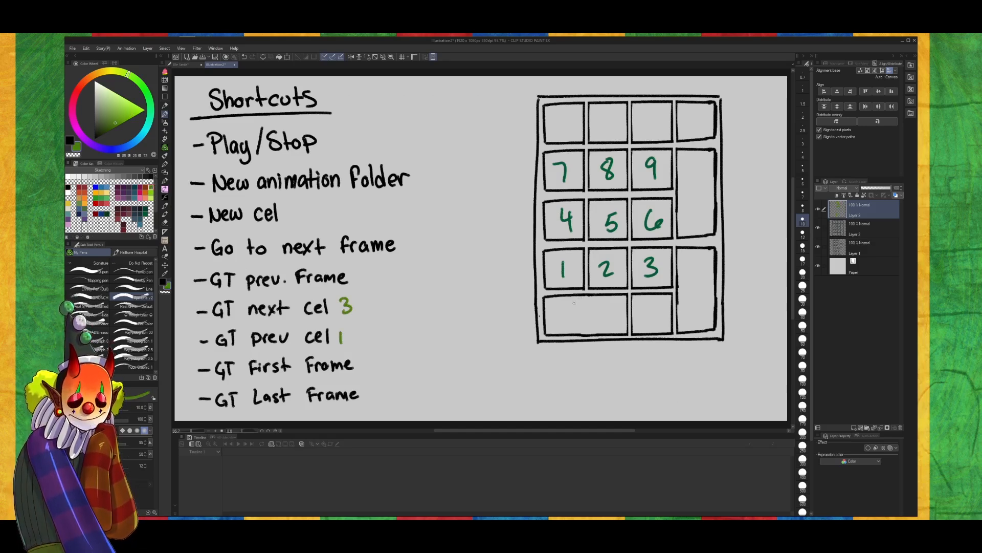
# Switch to the animation document and jump to the timeline's first frame and its last frame
pyautogui.click(183, 64)
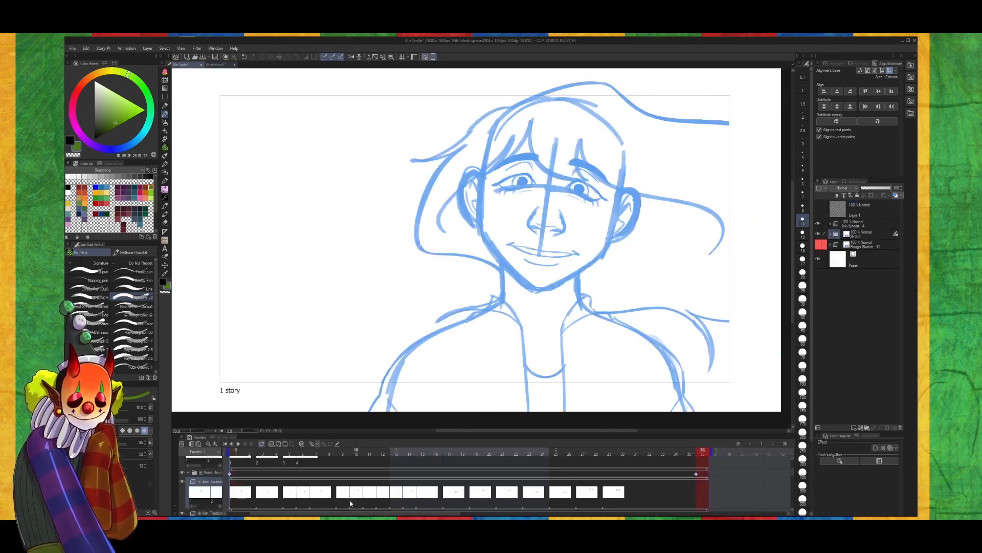
pyautogui.press('Home')
pyautogui.press('End')
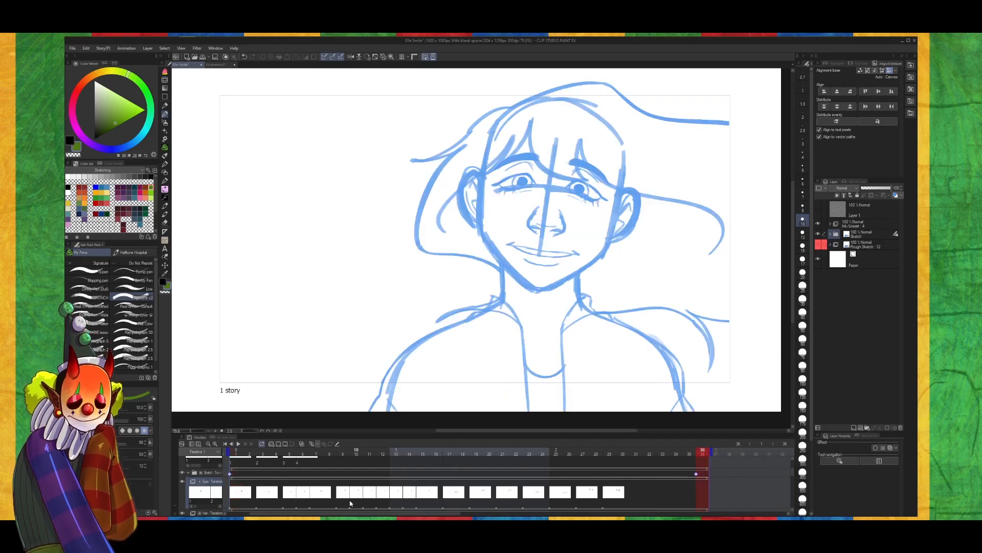
# Jump to the first frame, return to the shortcuts illustration and handwrite an orange-brown 7 beside "GT First Frame" and 8 beside "GT Last Frame"
pyautogui.press('Home')
pyautogui.click(217, 65)
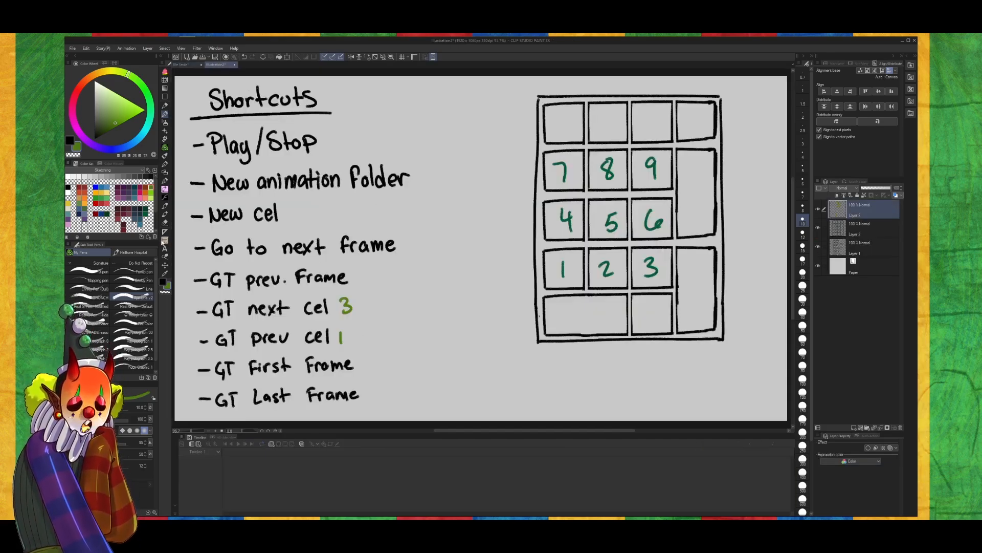
pyautogui.click(145, 188)
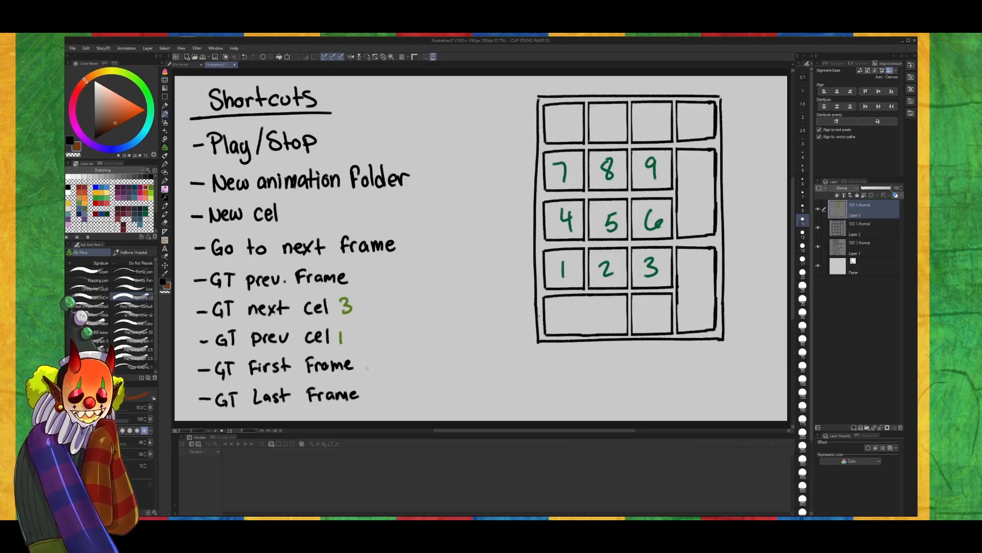
pyautogui.moveTo(361, 359)
pyautogui.mouseDown()
pyautogui.moveTo(364, 404)
pyautogui.moveTo(371, 388)
pyautogui.mouseUp()
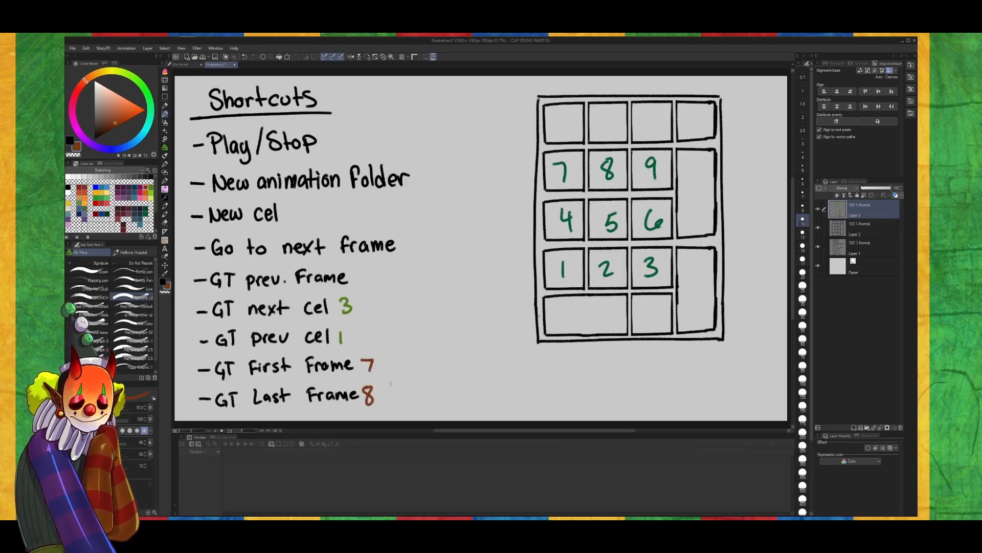
# Switch to the animation document and step between its first and second frames, ending on frame 2
pyautogui.click(189, 66)
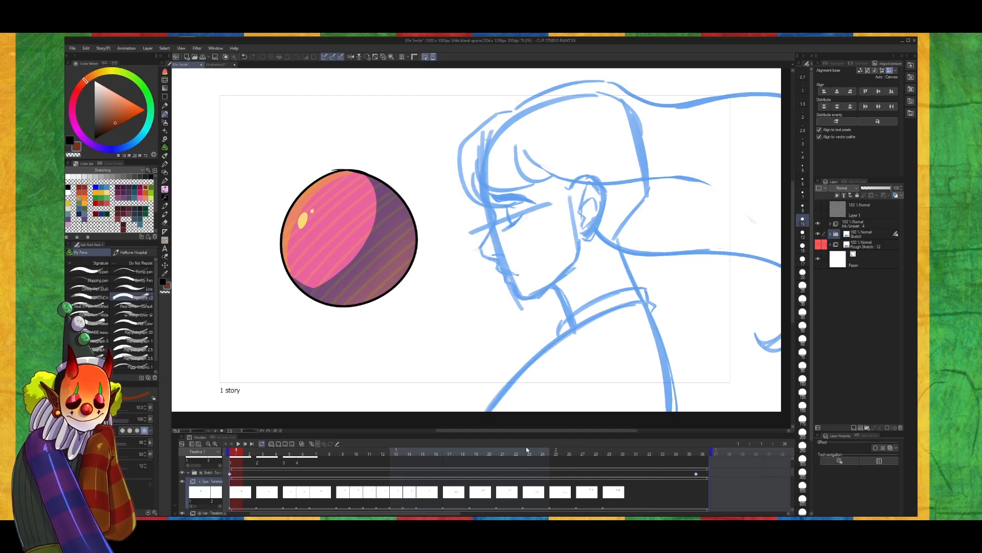
pyautogui.press('Right')
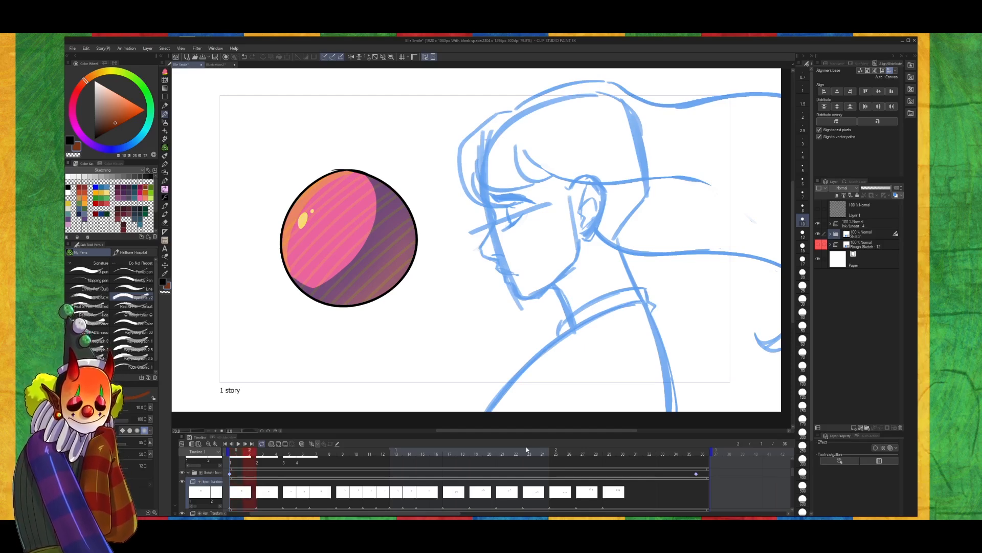
pyautogui.press('Left')
pyautogui.press('Right')
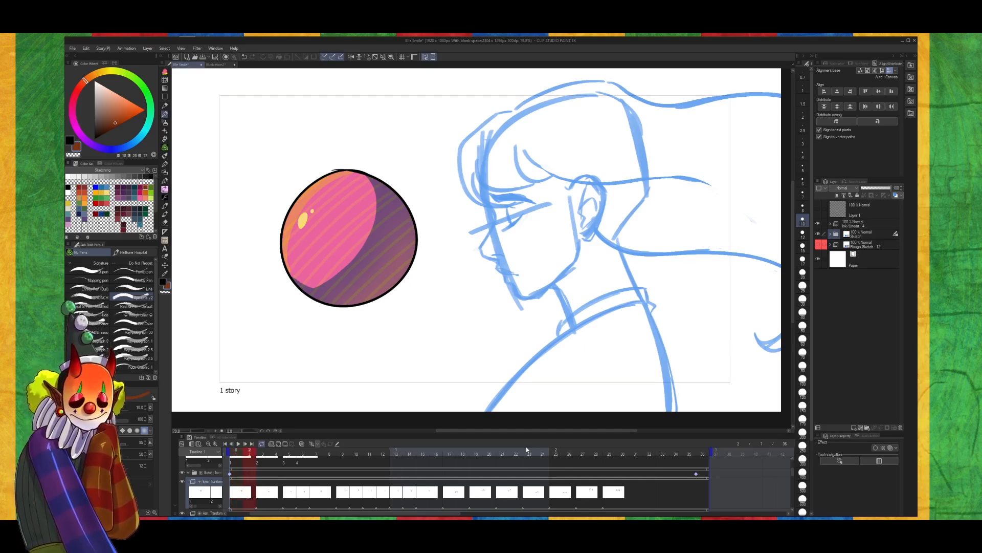
# Return to the shortcuts illustration and handwrite a magenta 5 beside "Go to next frame" and 4 beside "GT prev. Frame"
pyautogui.click(219, 64)
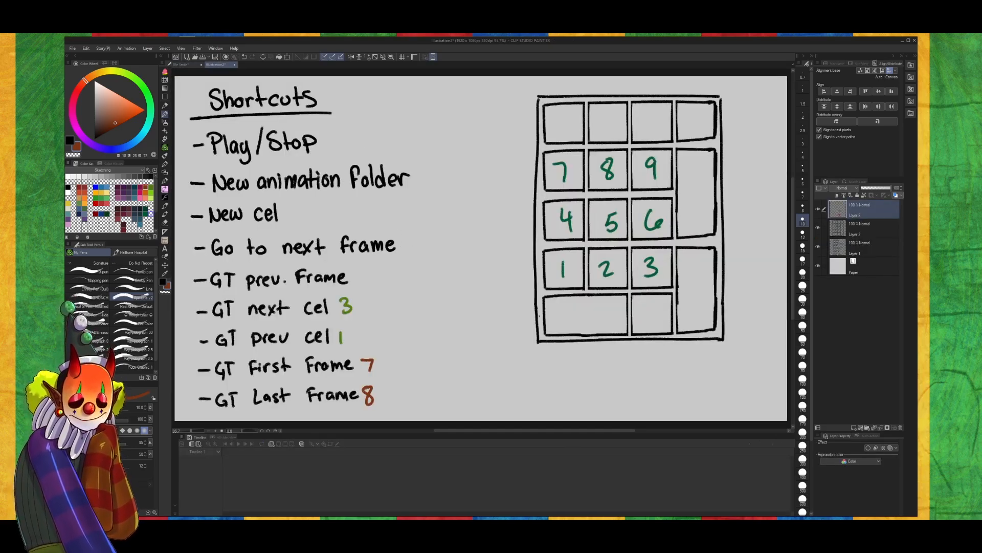
pyautogui.click(139, 188)
pyautogui.moveTo(402, 240); pyautogui.dragTo(402, 253)
pyautogui.moveTo(403, 239); pyautogui.dragTo(414, 236)
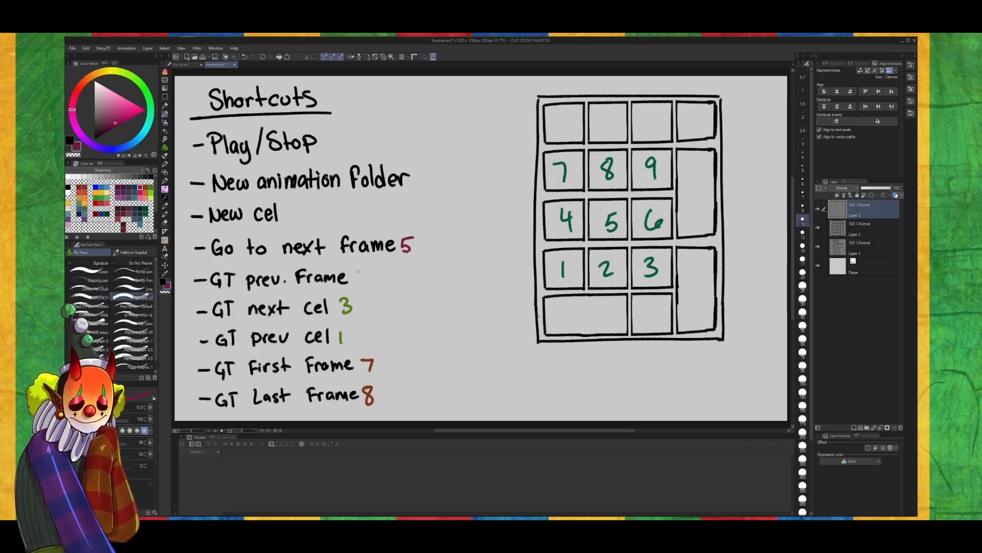
pyautogui.moveTo(359, 270); pyautogui.dragTo(365, 286)
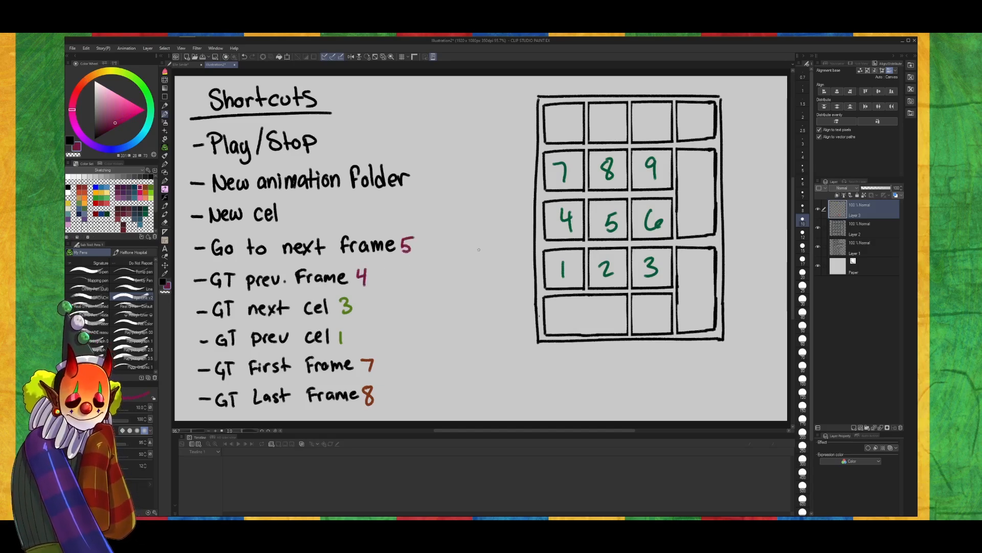
# Choose dark blue as the drawing colour, then add a new animation folder above the top layer and delete it
pyautogui.press('space')
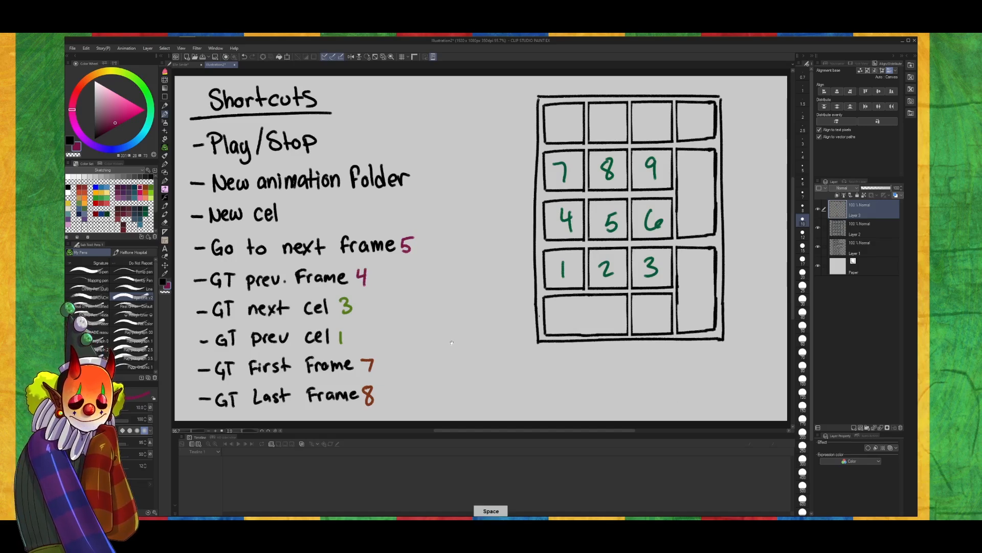
pyautogui.moveTo(451, 341)
pyautogui.mouseDown()
pyautogui.moveTo(453, 326)
pyautogui.moveTo(451, 347)
pyautogui.mouseUp()
pyautogui.click(134, 187)
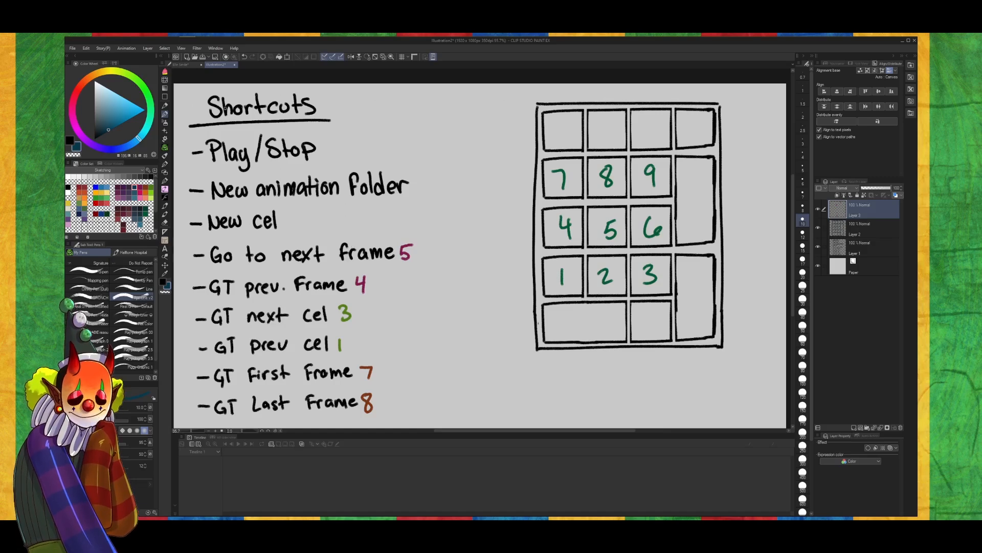
pyautogui.press('9')
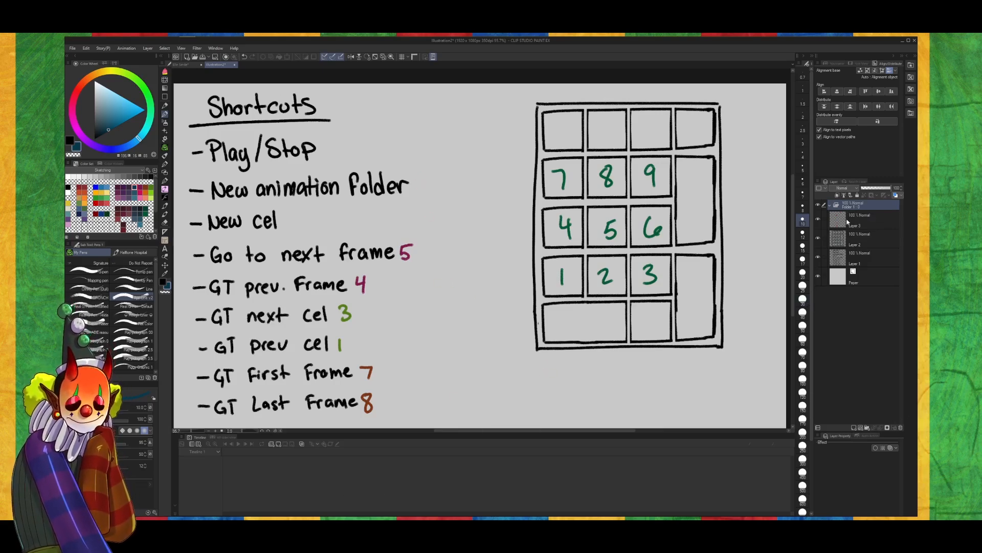
pyautogui.click(900, 427)
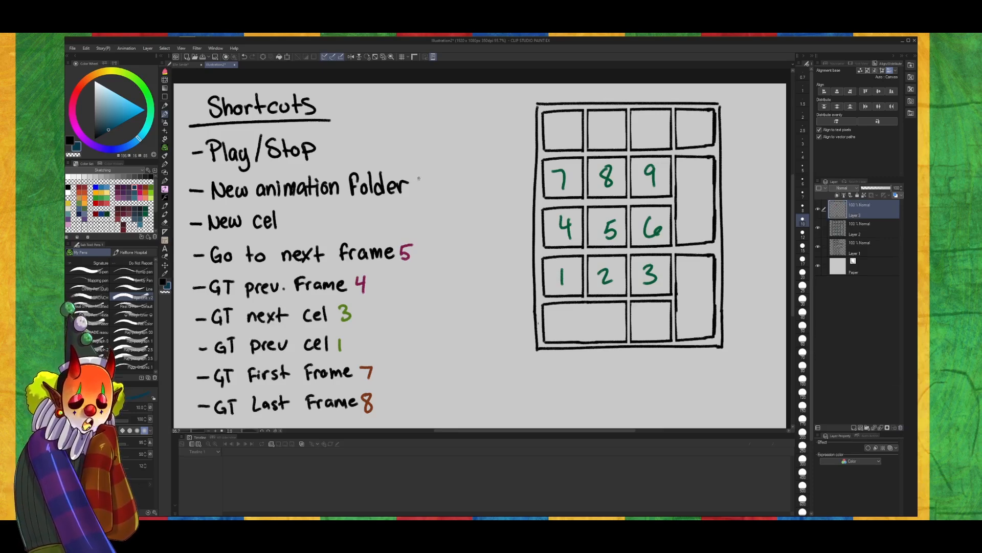
# Handwrite a dark blue 9 beside "New animation folder" and 6 beside "New cel", and a dark purple 2 beside "Play/Stop"
pyautogui.moveTo(419, 178); pyautogui.dragTo(420, 194)
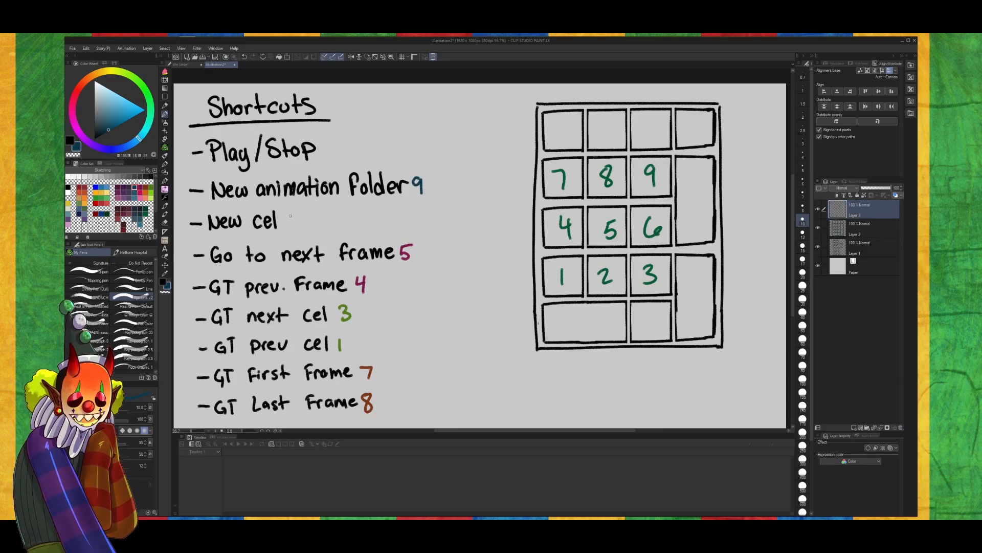
pyautogui.moveTo(293, 212); pyautogui.dragTo(294, 222)
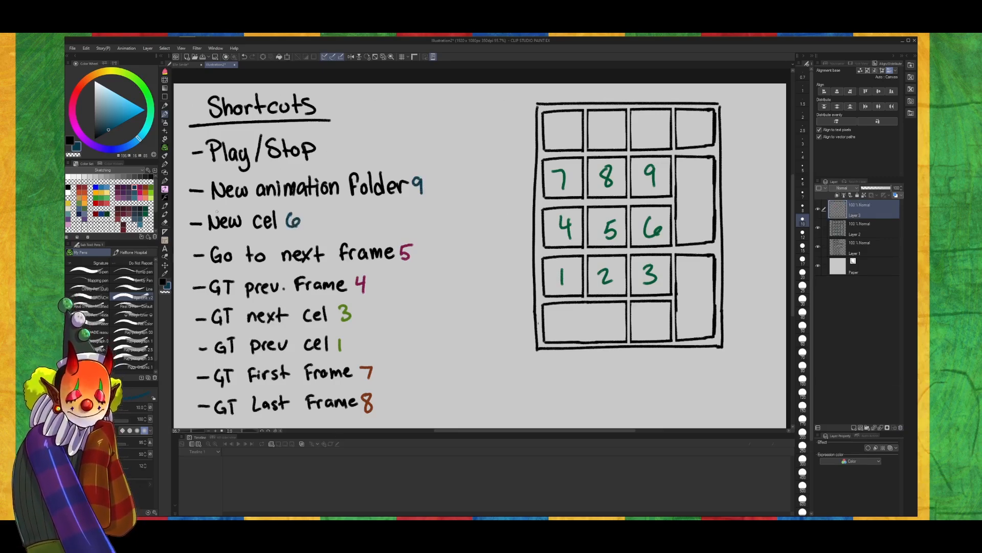
pyautogui.click(129, 187)
pyautogui.moveTo(326, 145)
pyautogui.mouseDown()
pyautogui.moveTo(324, 155)
pyautogui.moveTo(336, 155)
pyautogui.mouseUp()
# On Layer 2, recolour the keypad diagram's 2 in dark purple, 6 and 9 in dark blue, and 4 and 5 in magenta
pyautogui.click(865, 228)
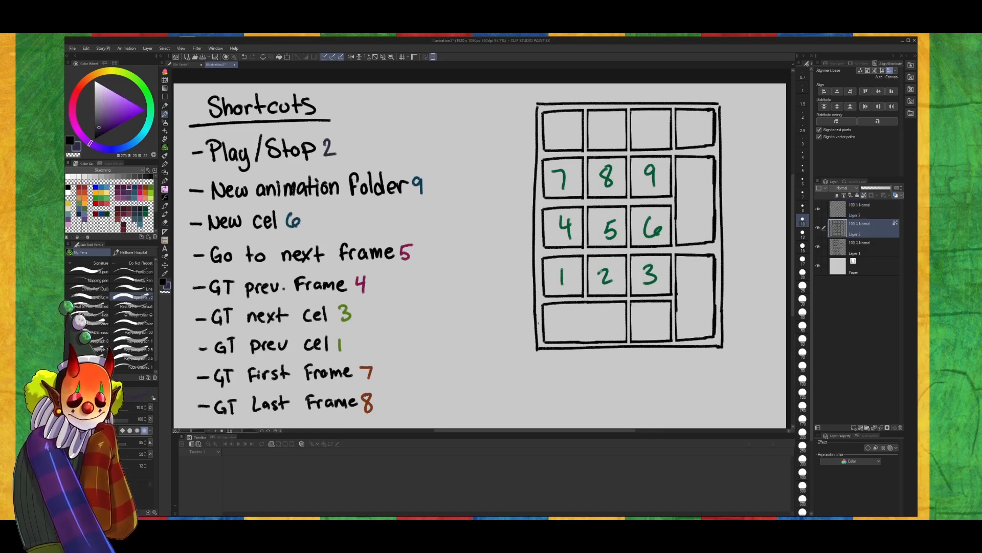
pyautogui.click(104, 322)
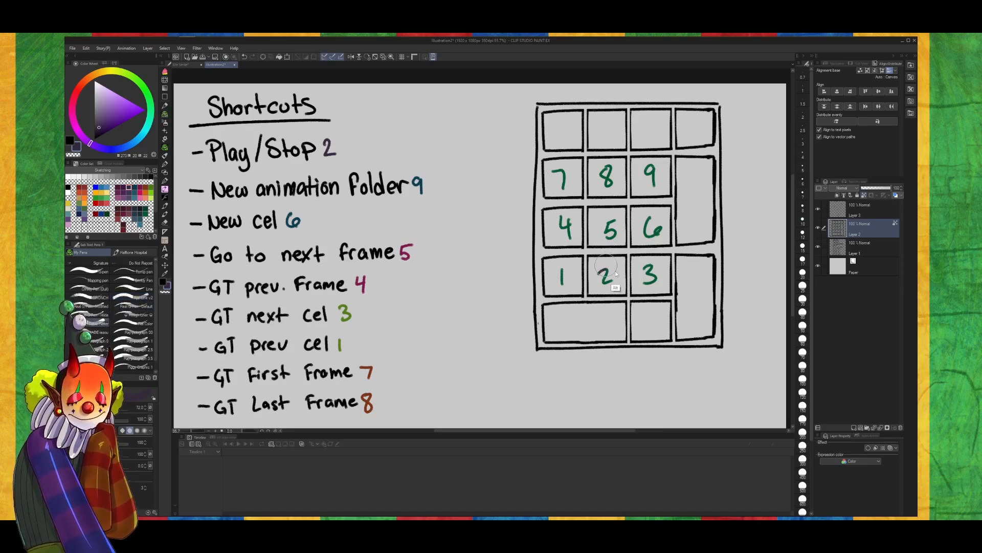
pyautogui.moveTo(641, 284); pyautogui.dragTo(640, 280)
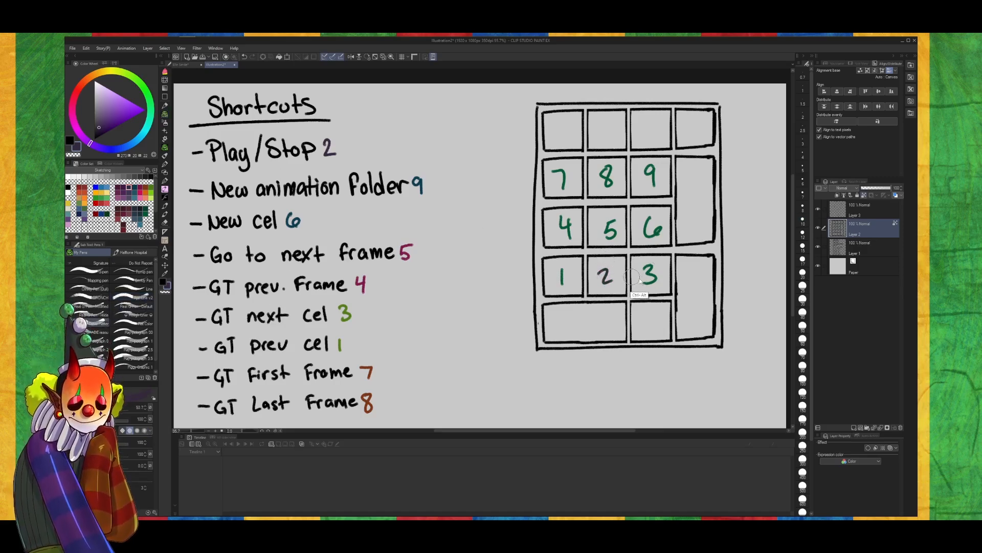
pyautogui.click(135, 188)
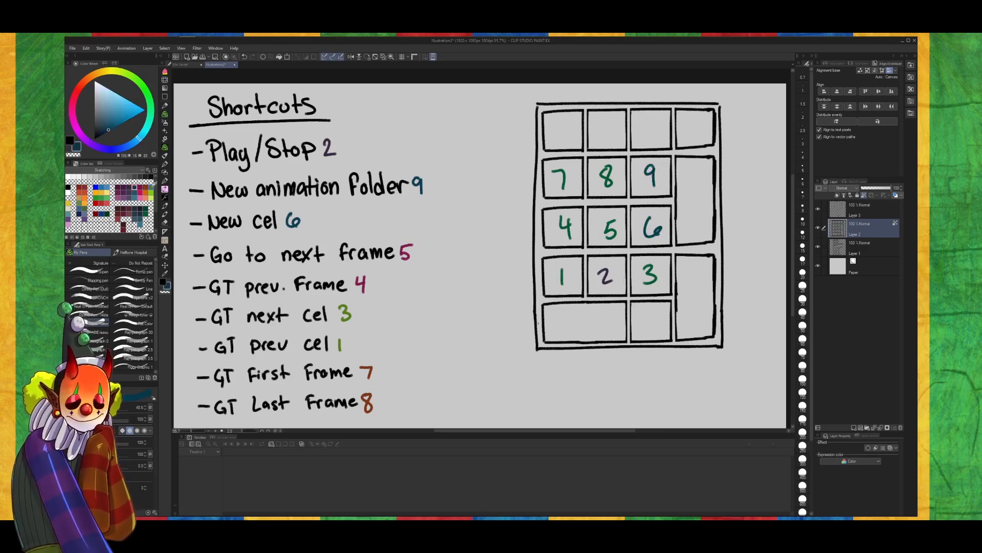
pyautogui.click(141, 187)
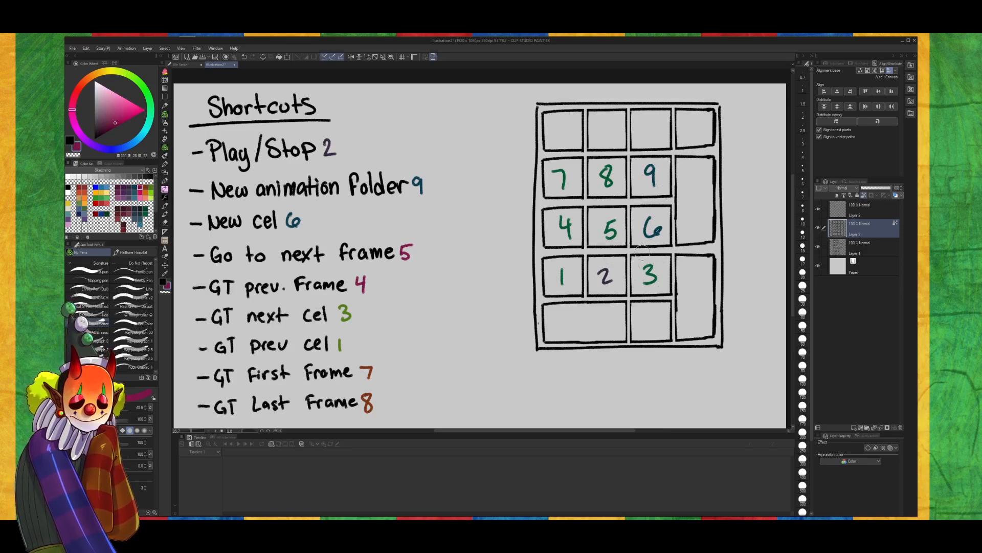
pyautogui.moveTo(616, 222)
pyautogui.mouseDown()
pyautogui.moveTo(608, 236)
pyautogui.moveTo(567, 229)
pyautogui.mouseUp()
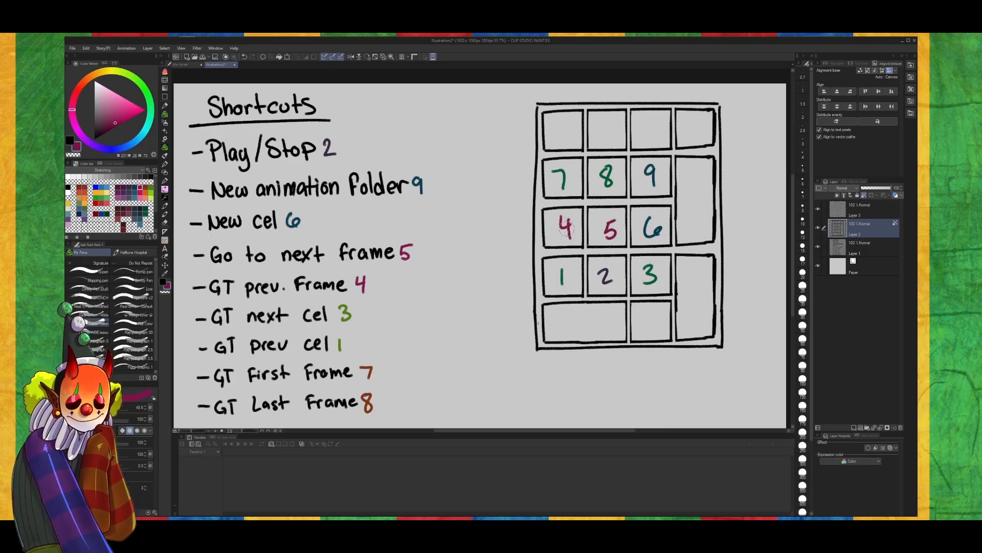
# Recolour the keypad diagram's 7 and 8 in orange-brown and its 1 and 3 in green
pyautogui.click(147, 187)
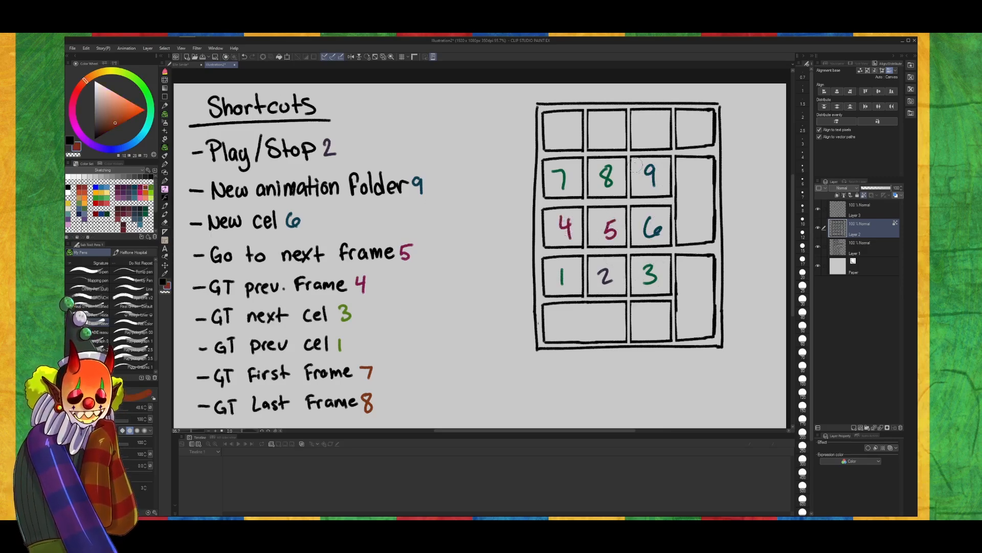
pyautogui.moveTo(554, 169); pyautogui.dragTo(569, 177)
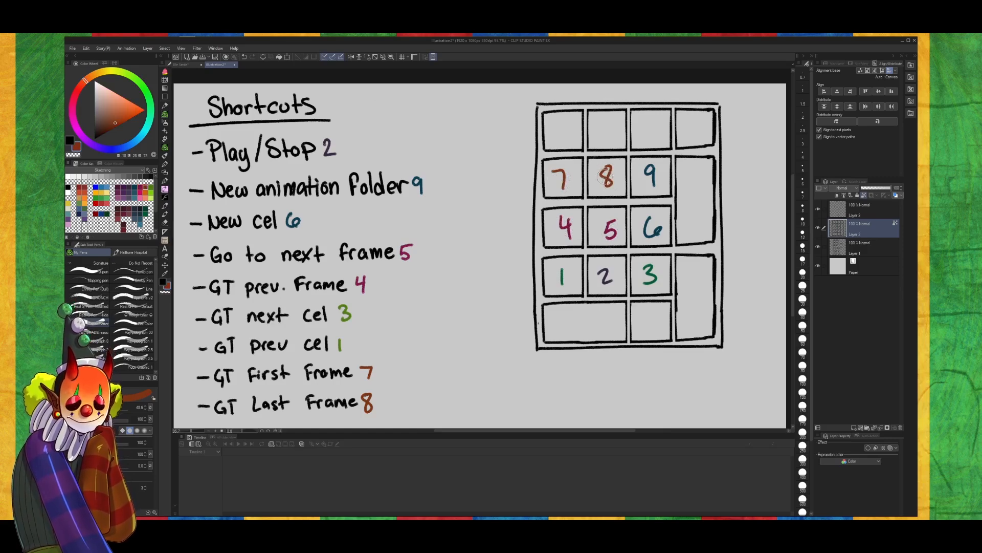
pyautogui.click(151, 187)
pyautogui.moveTo(564, 267); pyautogui.dragTo(562, 280)
pyautogui.moveTo(647, 279); pyautogui.dragTo(652, 269)
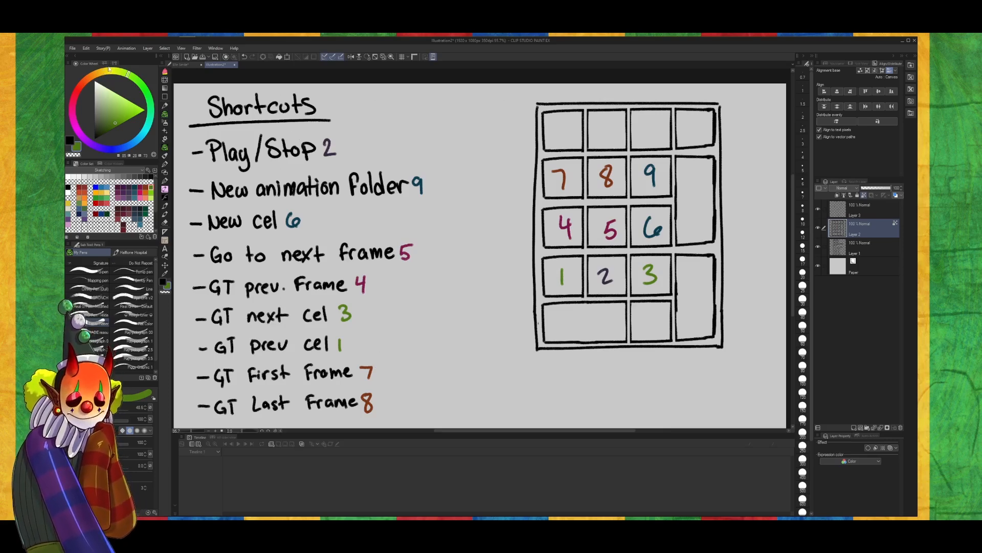
# Open the Shortcut Settings, make the dialog taller and move it higher on the screen
pyautogui.click(86, 48)
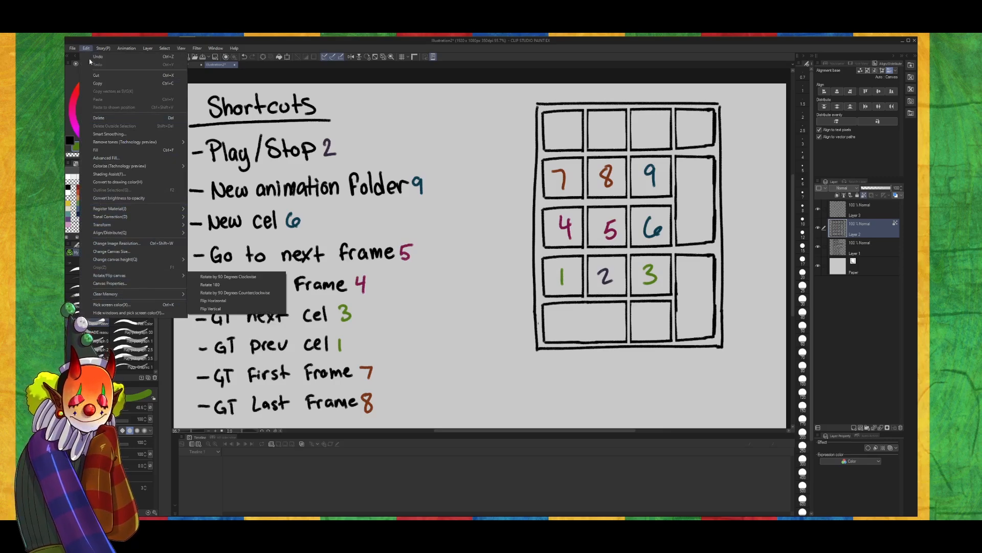
pyautogui.click(95, 42)
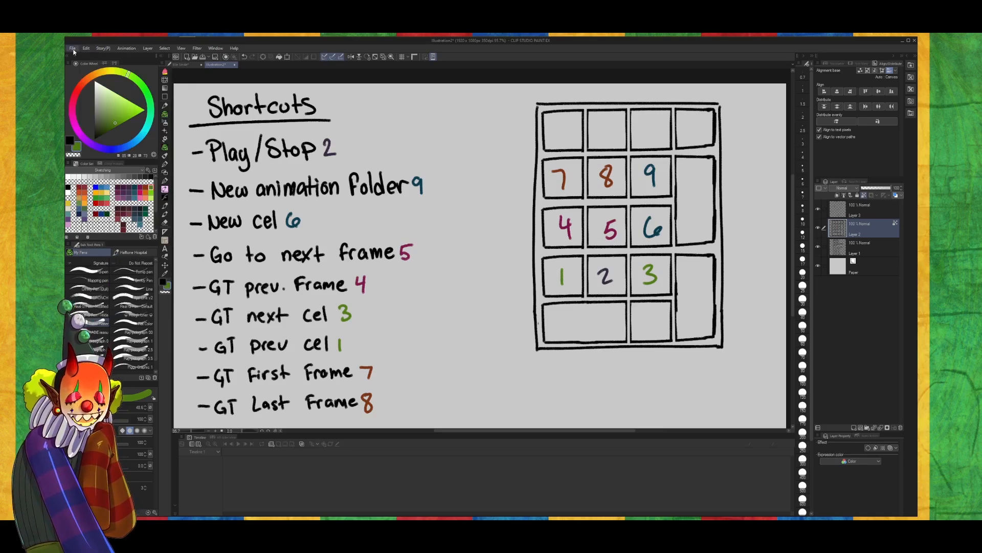
pyautogui.click(73, 50)
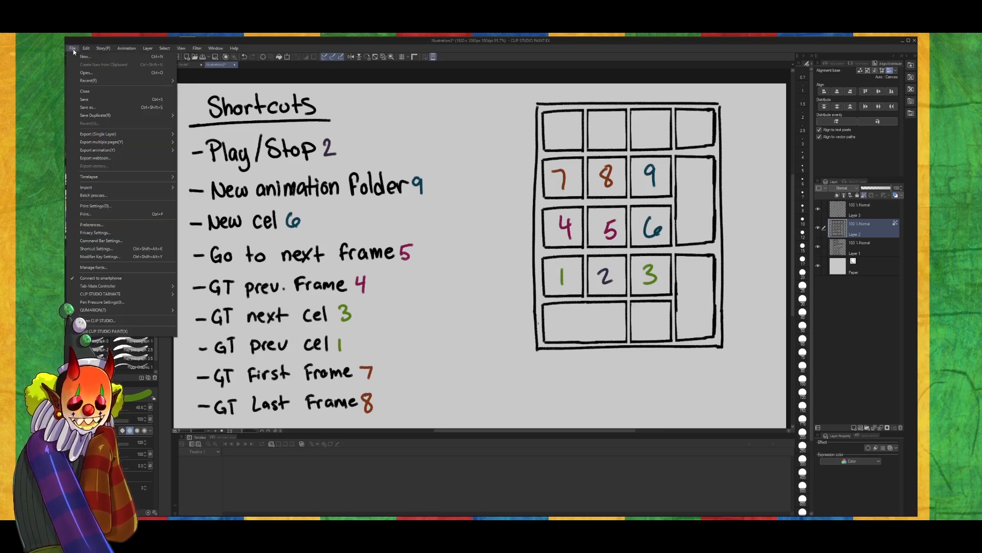
pyautogui.click(143, 251)
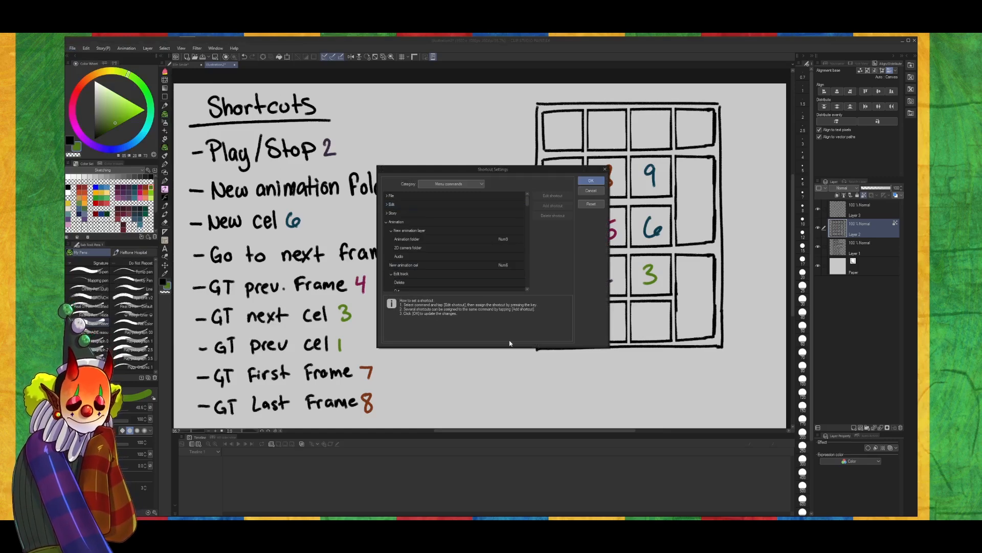
pyautogui.moveTo(515, 349); pyautogui.dragTo(515, 416)
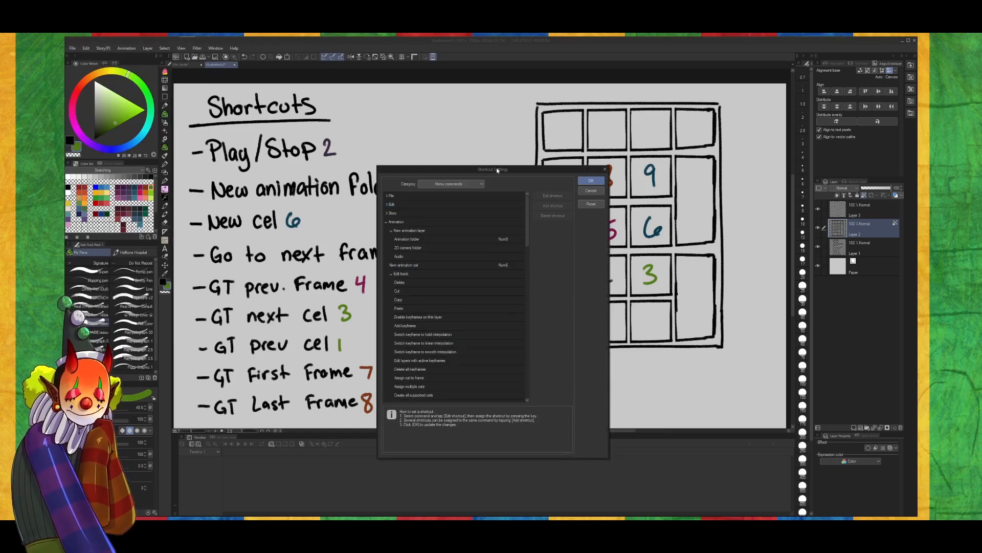
pyautogui.moveTo(497, 166); pyautogui.dragTo(501, 82)
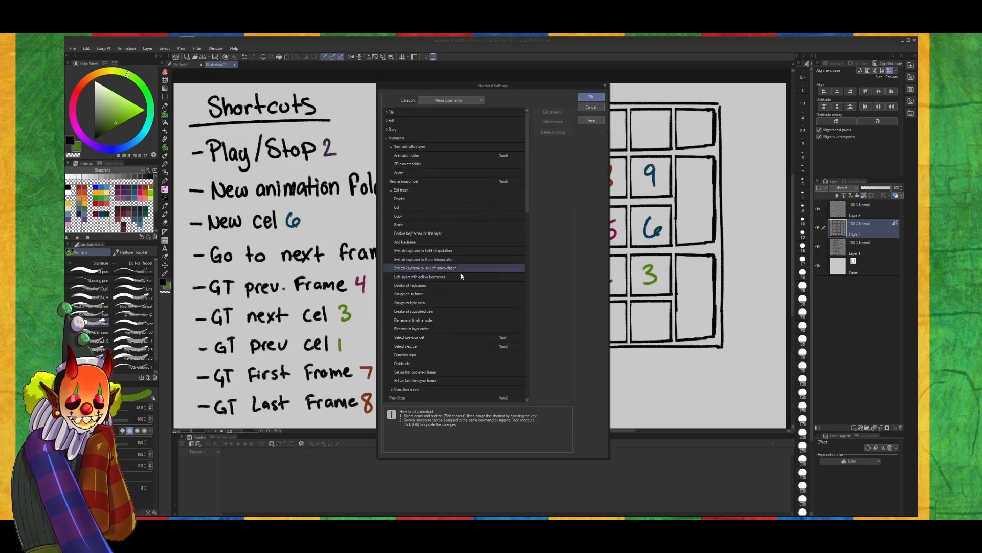
# Look through the animation shortcuts, collapse the Animation group and choose Menu commands as the category
pyautogui.scroll(-2, 492, 219)
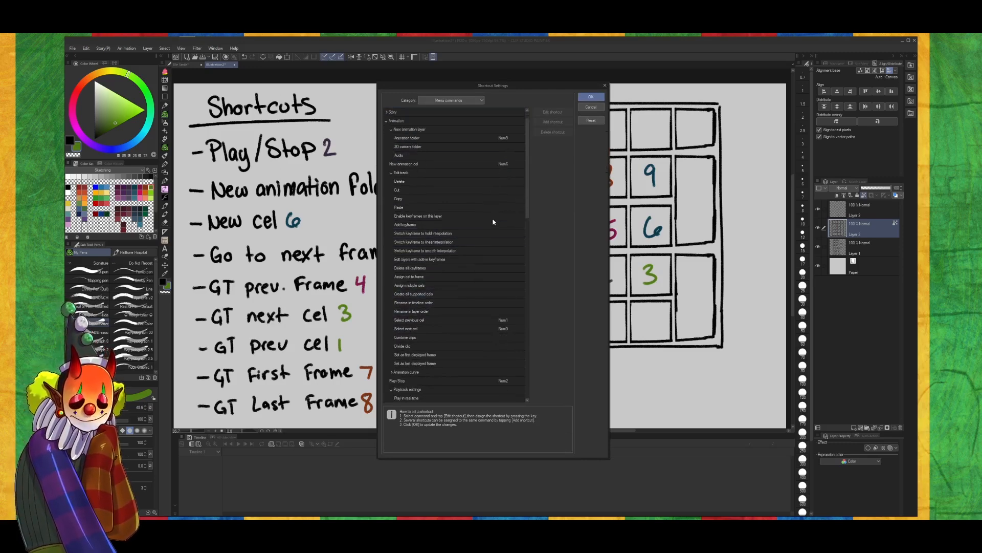
pyautogui.scroll(2, 527, 169)
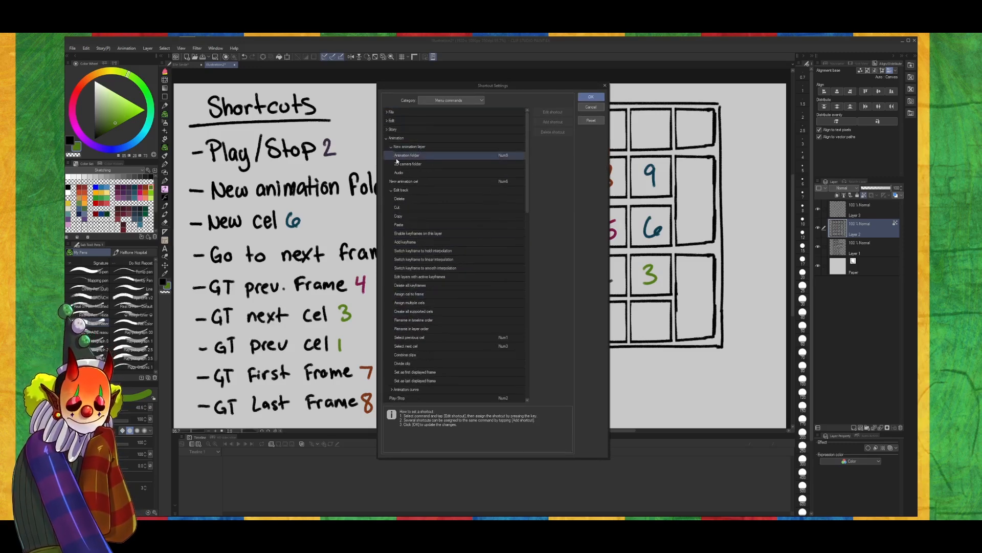
pyautogui.click(389, 138)
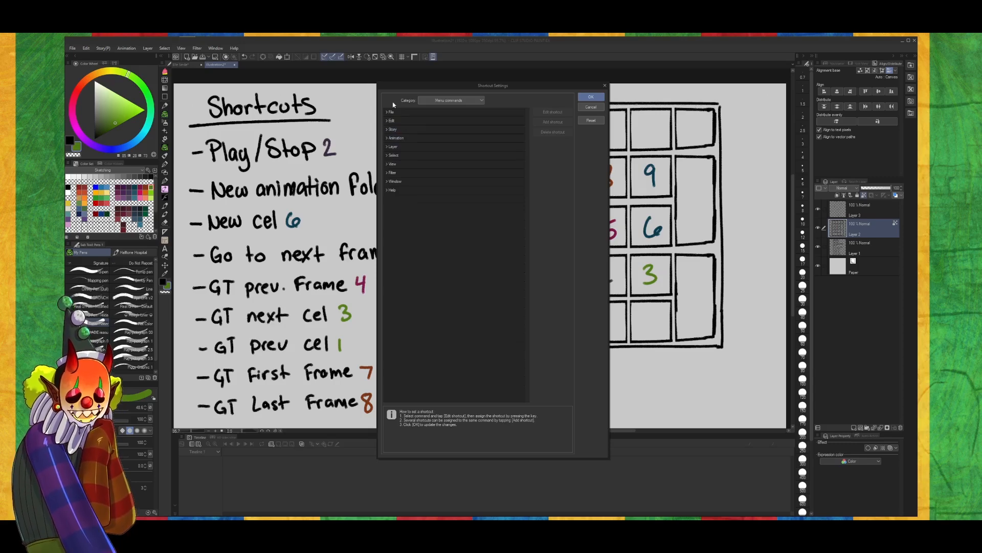
pyautogui.click(448, 101)
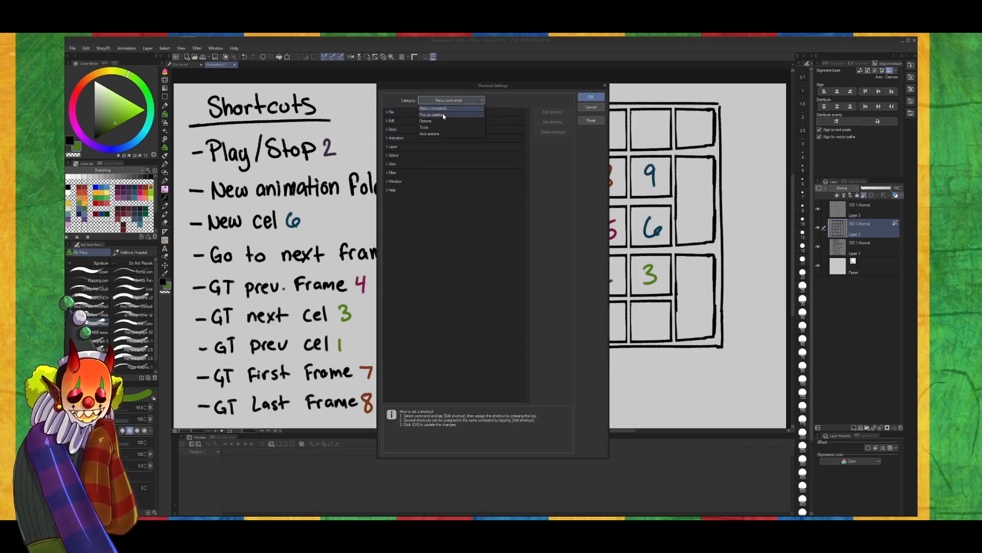
pyautogui.click(438, 109)
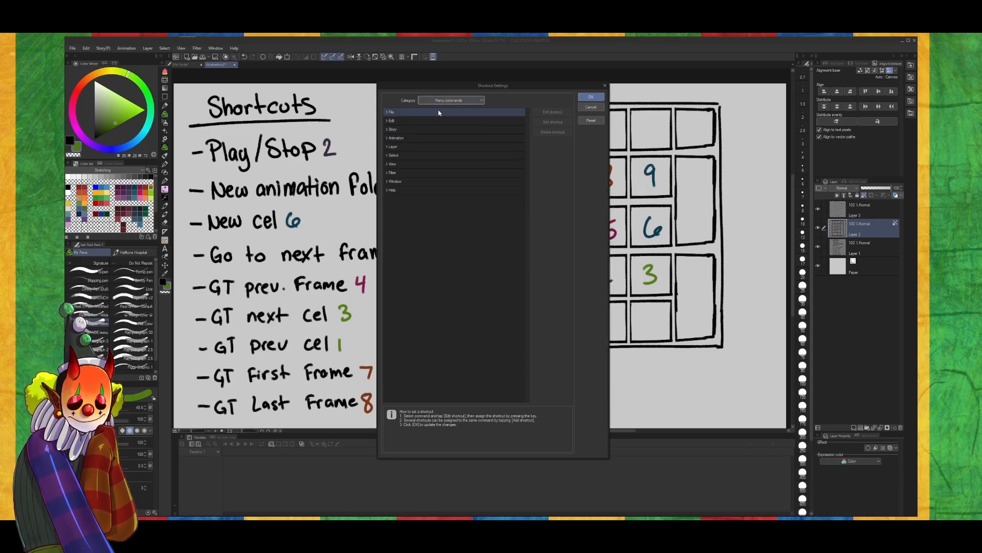
# Expand the Animation commands, move the Shortcut Settings dialog clear of the handwritten list and examine the Move frame shortcuts
pyautogui.click(388, 139)
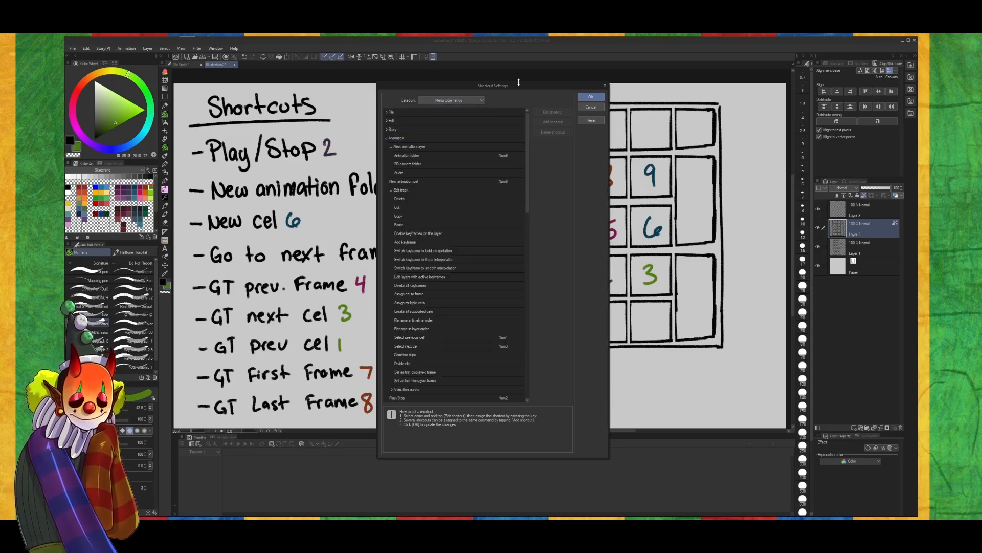
pyautogui.moveTo(510, 87); pyautogui.dragTo(588, 89)
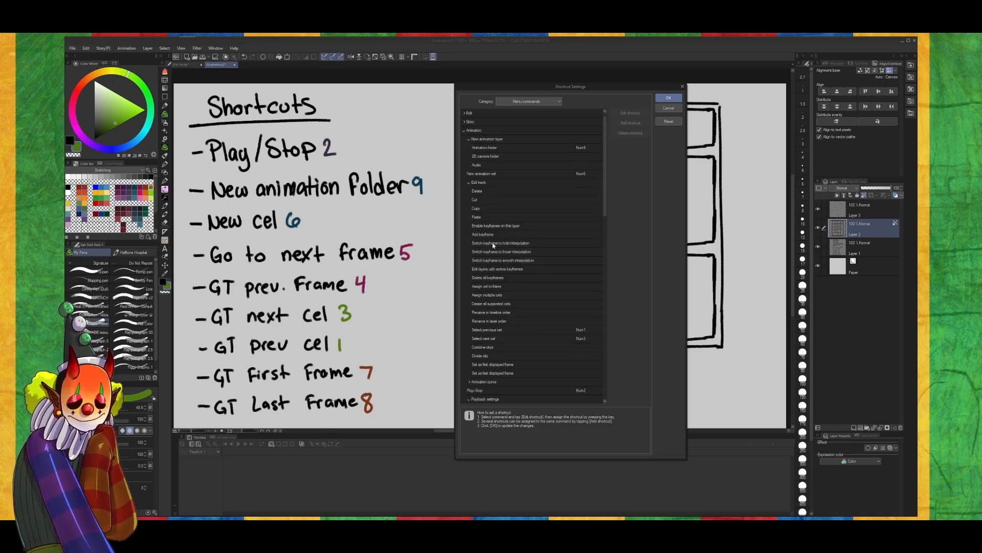
pyautogui.scroll(-1, 493, 245)
pyautogui.scroll(-6, 492, 244)
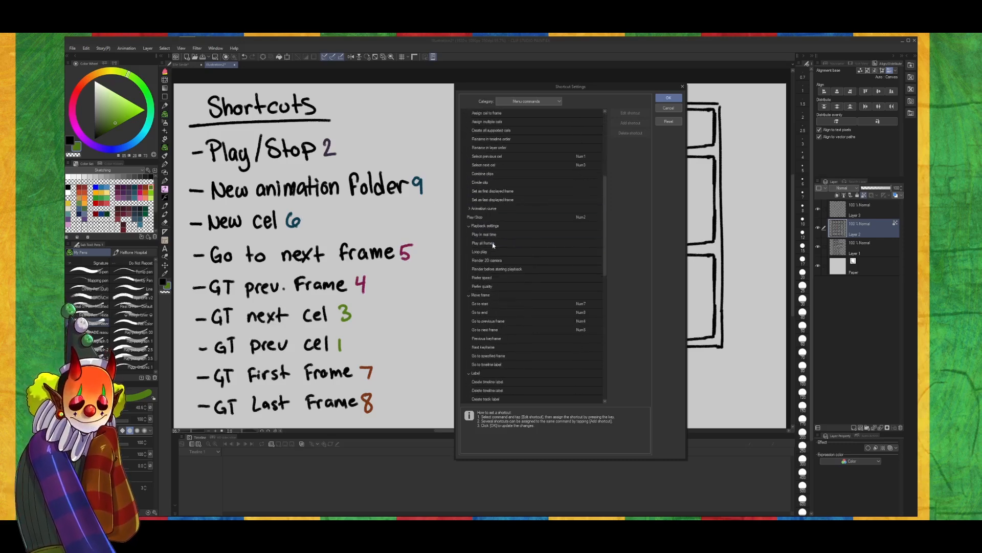
pyautogui.click(489, 244)
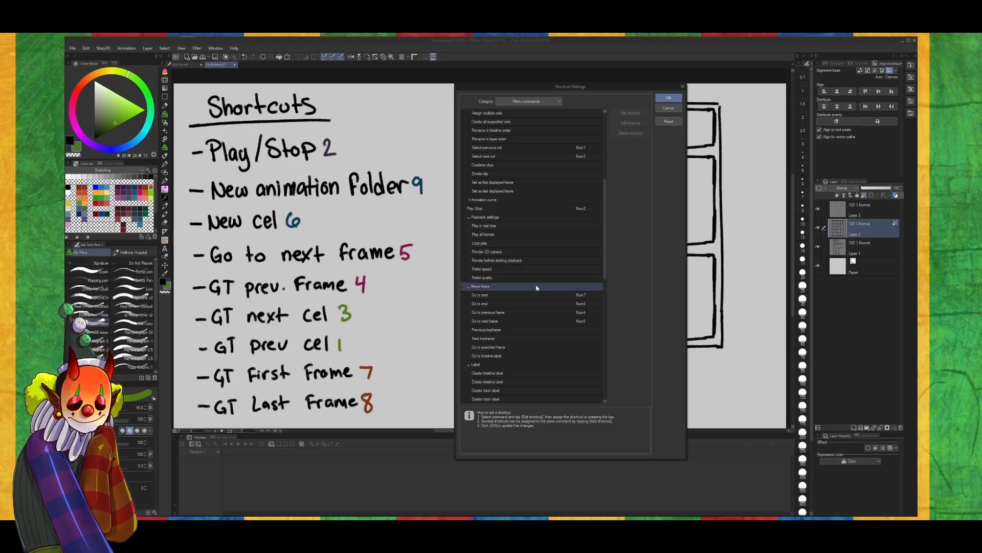
pyautogui.click(506, 295)
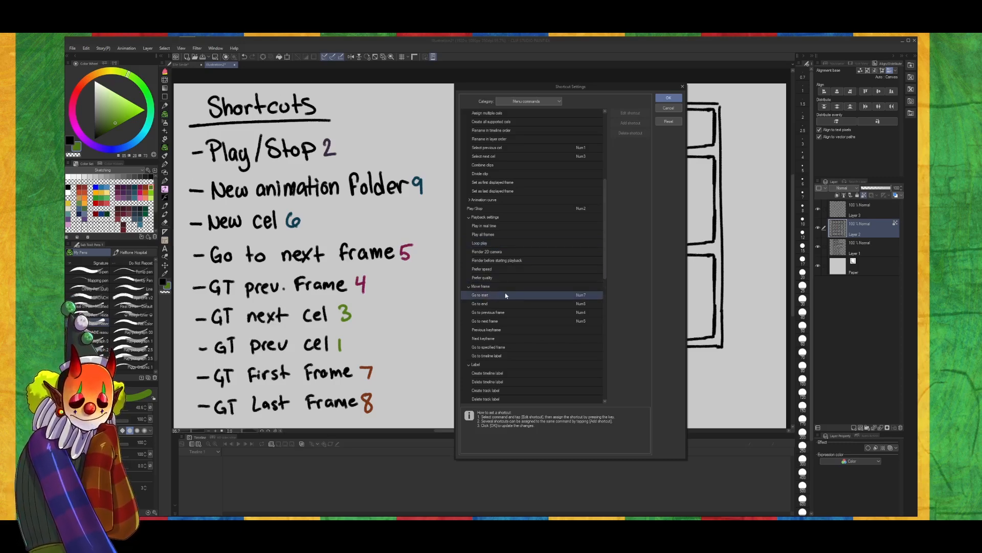
pyautogui.click(505, 288)
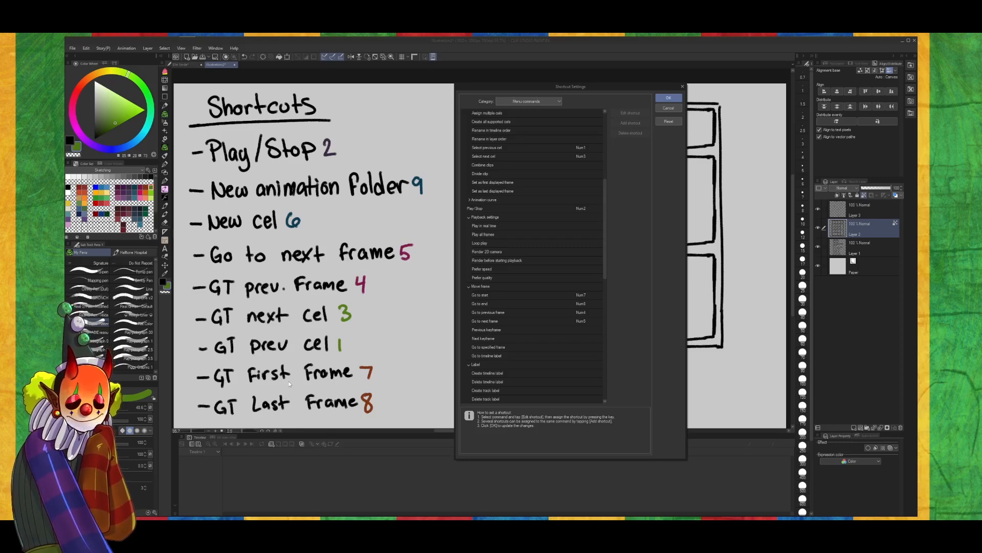
pyautogui.moveTo(258, 40)
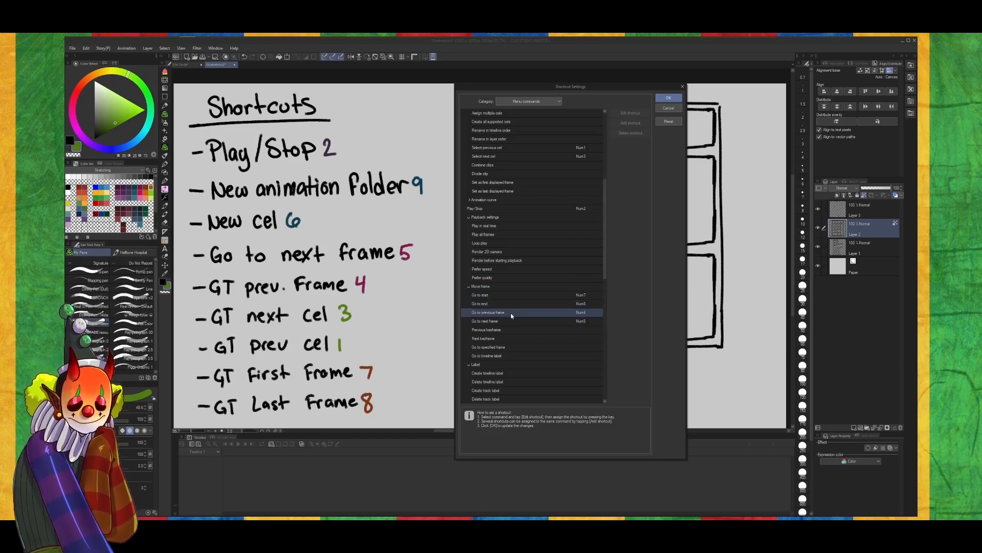
# Examine the Play/Stop, Select previous cel and Select next cel shortcuts, and close the Shortcut Settings without saving
pyautogui.scroll(-8, 501, 324)
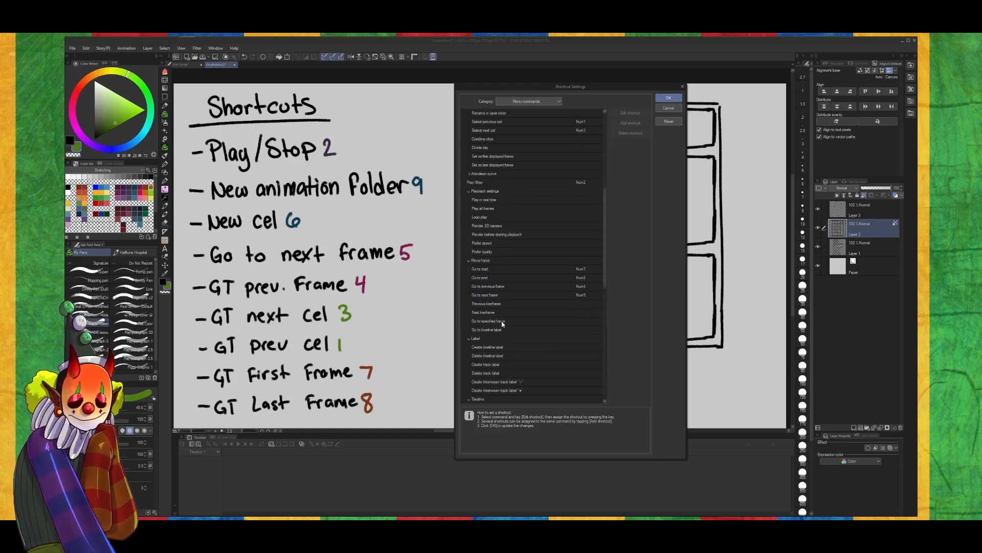
pyautogui.scroll(3, 502, 323)
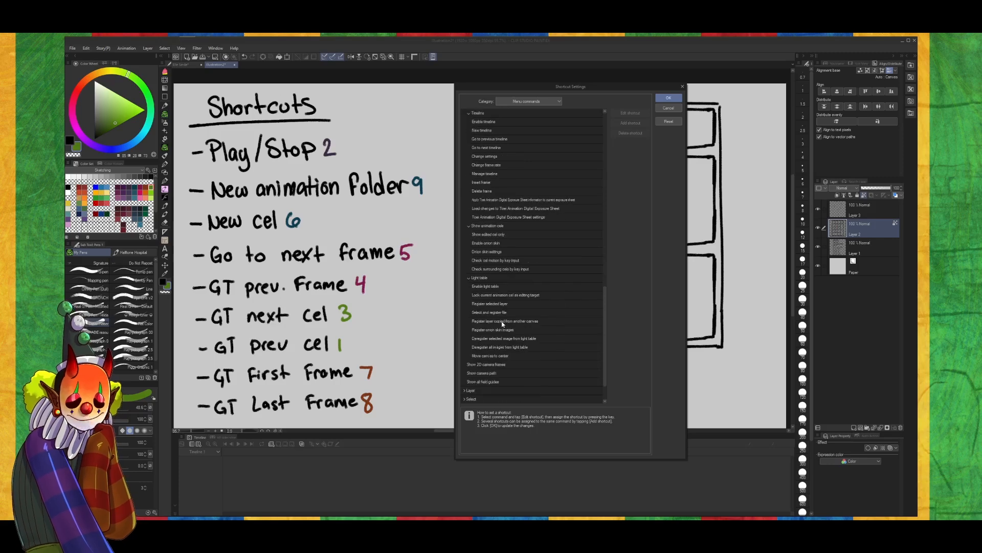
pyautogui.scroll(9, 502, 323)
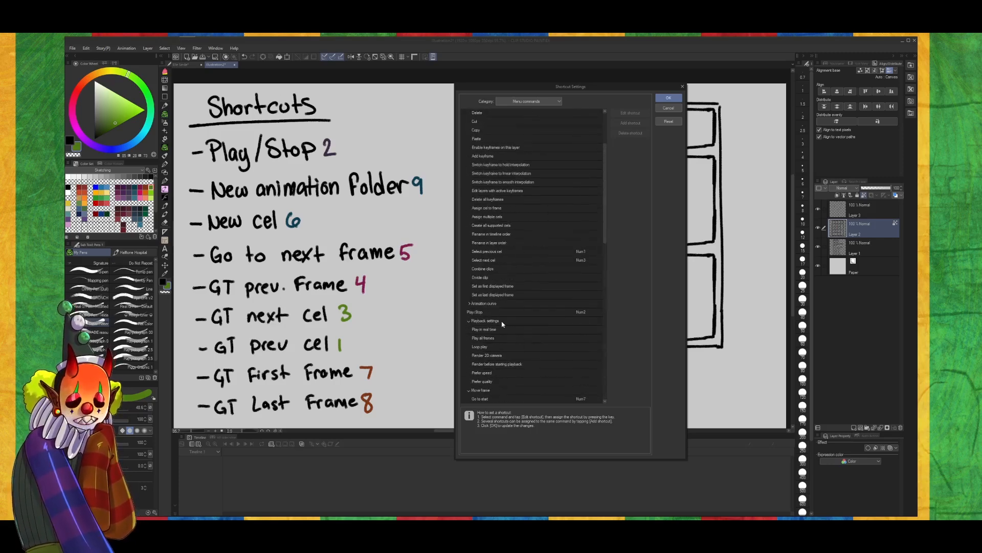
pyautogui.scroll(1, 507, 323)
pyautogui.click(500, 330)
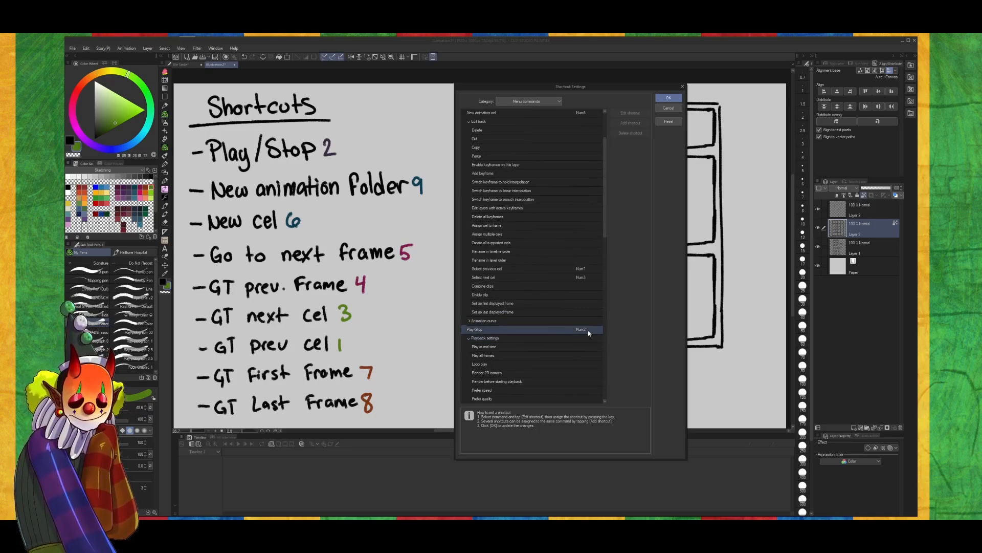
pyautogui.click(580, 278)
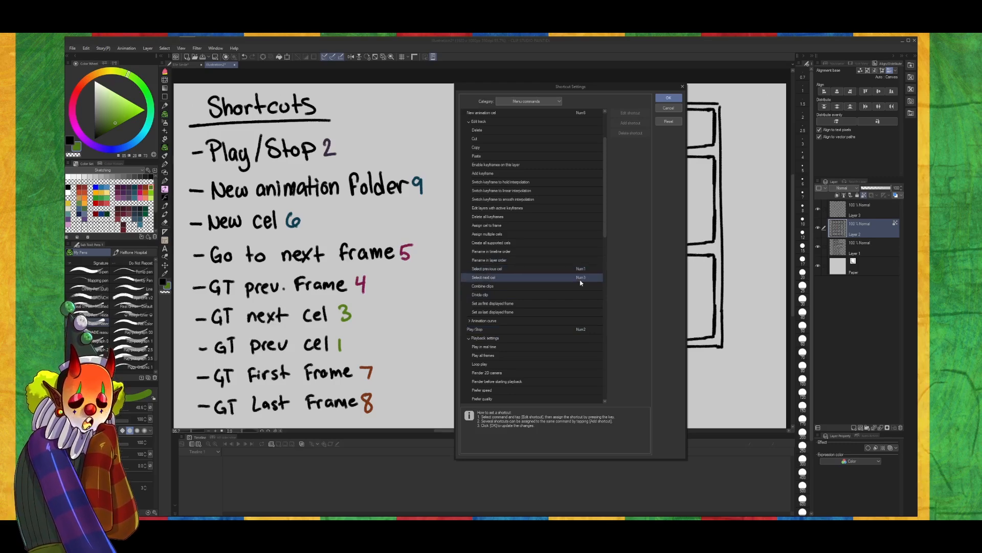
pyautogui.click(500, 269)
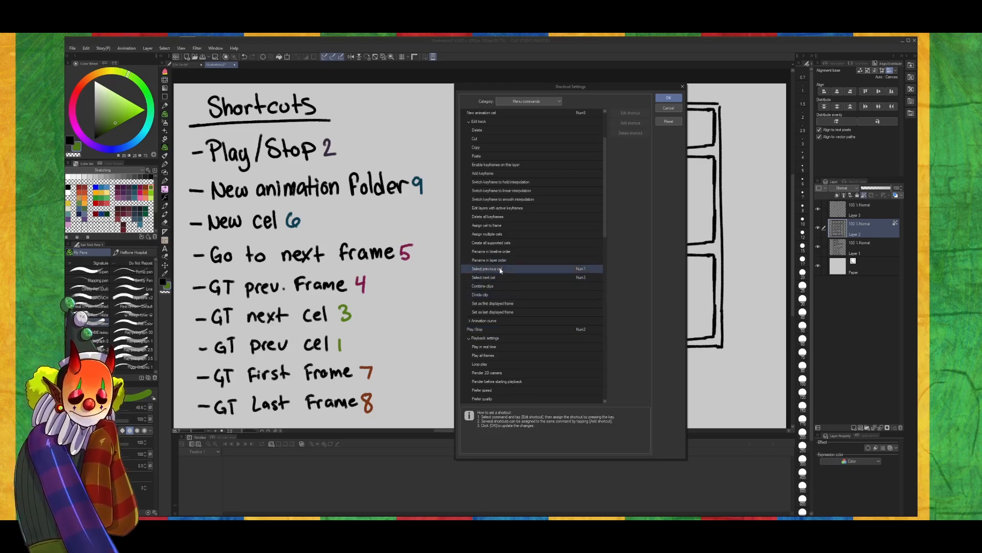
pyautogui.click(502, 278)
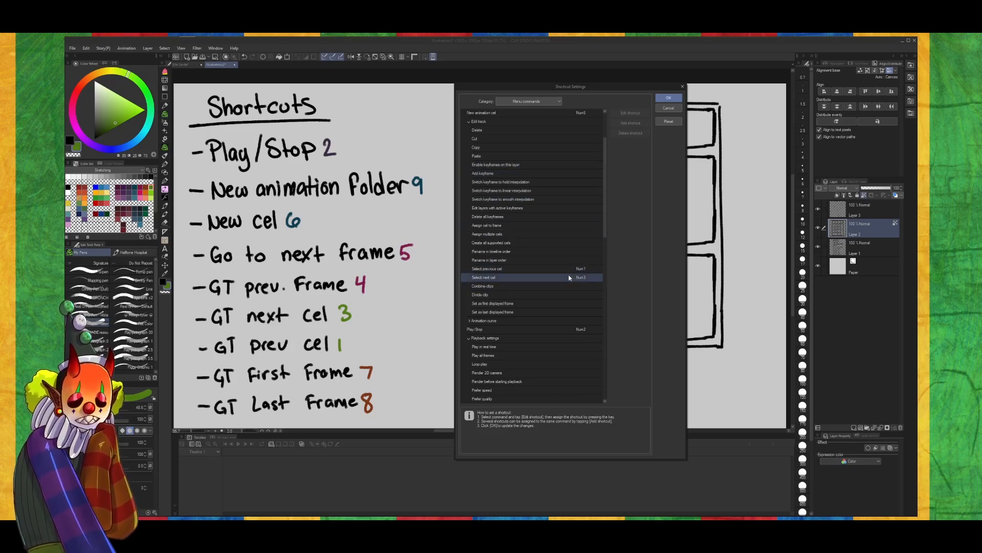
pyautogui.scroll(2, 553, 261)
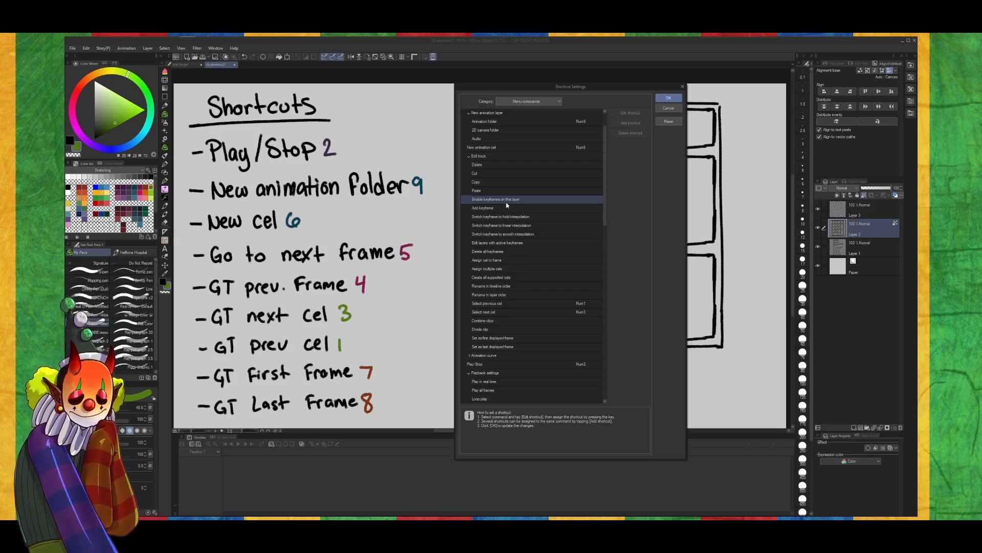
pyautogui.click(673, 108)
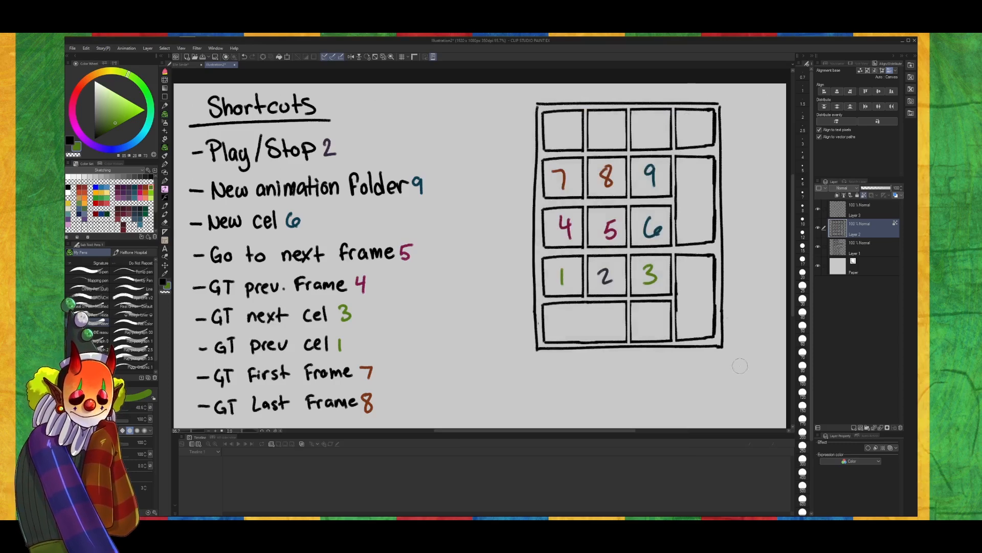
# Hide Layer 3 and Layer 2, add a new layer above them and prepare a thin dark red brush
pyautogui.click(818, 209)
pyautogui.click(818, 228)
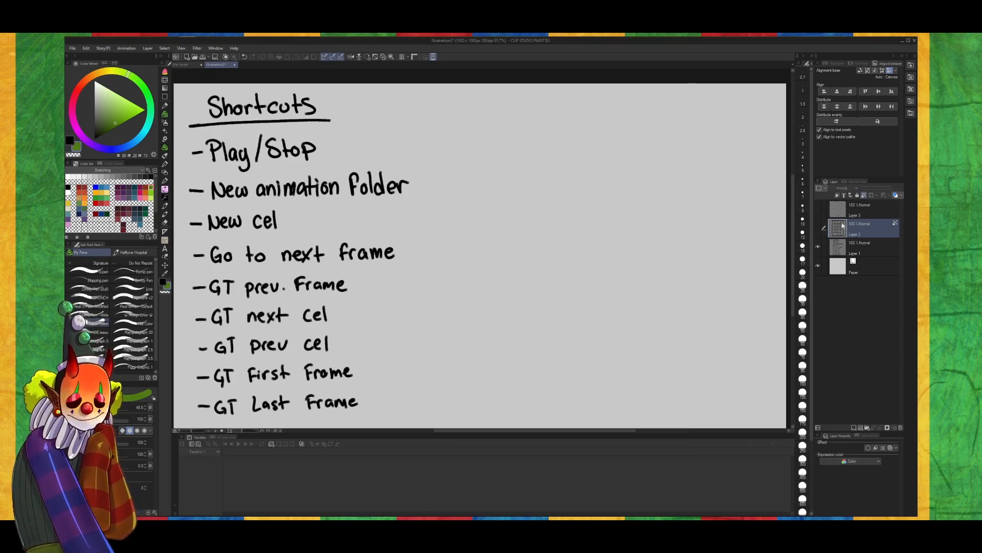
pyautogui.click(841, 211)
pyautogui.click(853, 428)
pyautogui.moveTo(667, 382); pyautogui.dragTo(591, 389)
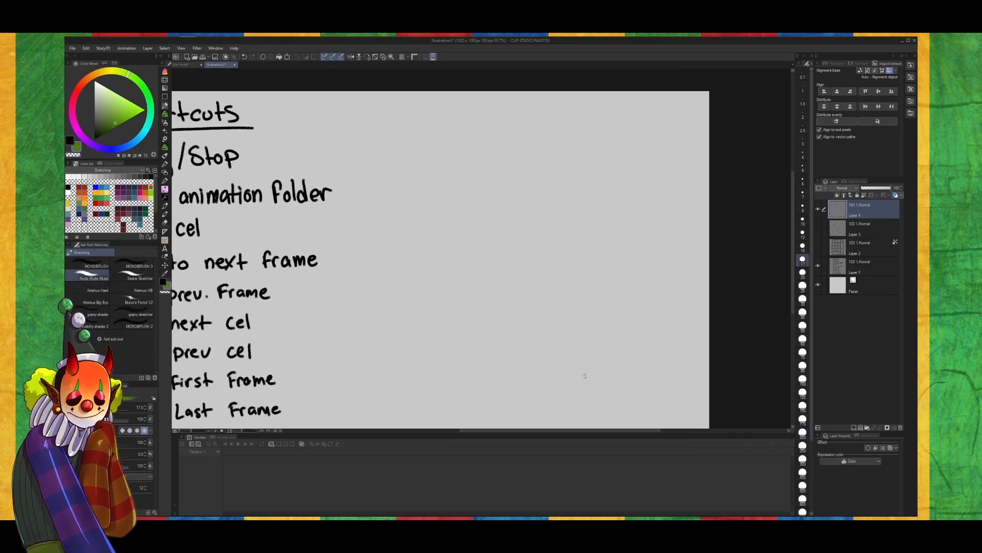
pyautogui.click(98, 212)
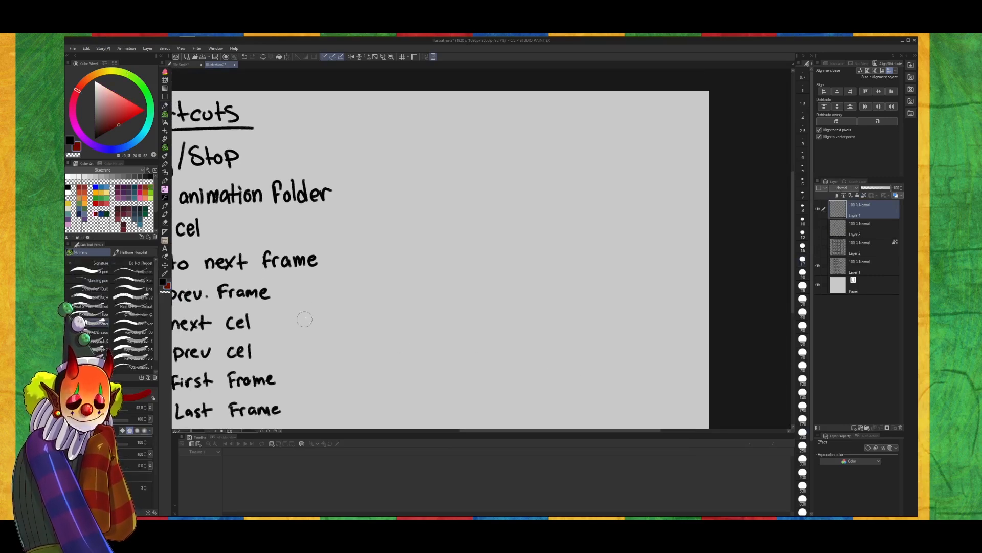
pyautogui.click(145, 300)
# Draw an X at each end of the empty canvas area and a first torso with legs apart beside the nearer X
pyautogui.moveTo(321, 335)
pyautogui.mouseDown()
pyautogui.moveTo(337, 363)
pyautogui.moveTo(324, 361)
pyautogui.mouseUp()
pyautogui.moveTo(678, 333); pyautogui.dragTo(690, 353)
pyautogui.moveTo(690, 331); pyautogui.dragTo(670, 356)
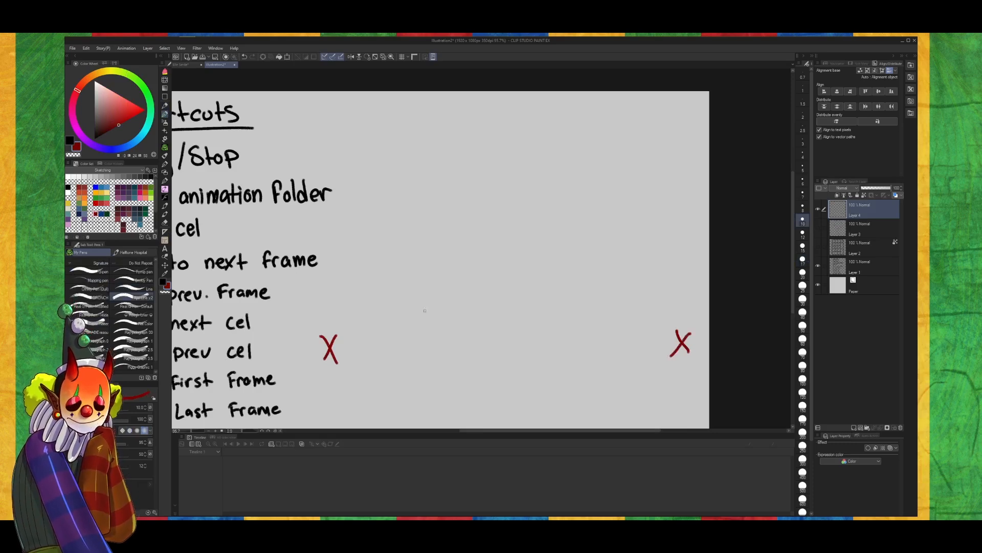
pyautogui.moveTo(402, 245); pyautogui.dragTo(398, 296)
pyautogui.moveTo(400, 246)
pyautogui.mouseDown()
pyautogui.moveTo(426, 247)
pyautogui.moveTo(424, 296)
pyautogui.moveTo(391, 297)
pyautogui.moveTo(372, 351)
pyautogui.mouseUp()
pyautogui.moveTo(421, 297); pyautogui.dragTo(432, 345)
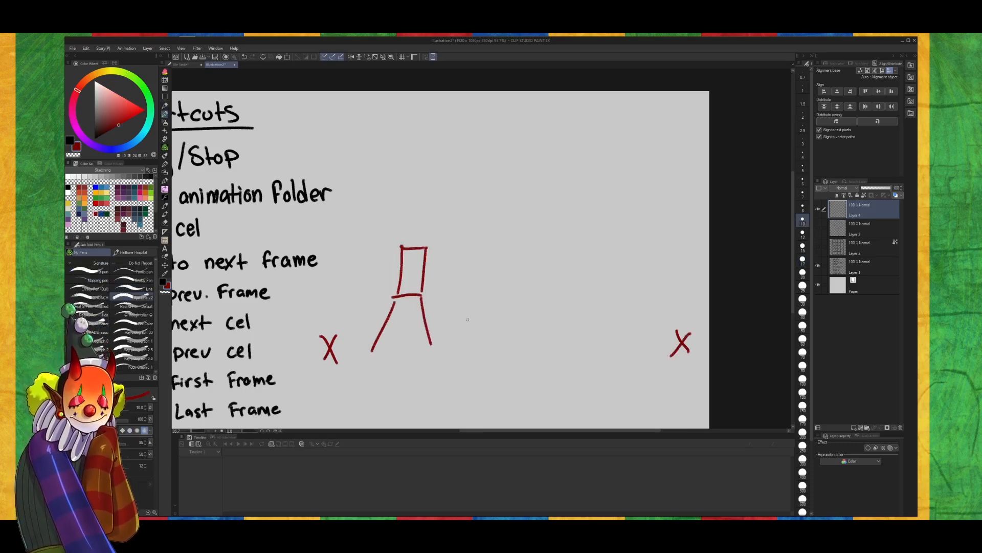
# Draw a second torso midway between the X marks, with one leg bent forward and the other straight
pyautogui.moveTo(523, 245)
pyautogui.mouseDown()
pyautogui.moveTo(520, 289)
pyautogui.moveTo(528, 243)
pyautogui.moveTo(551, 240)
pyautogui.moveTo(546, 286)
pyautogui.moveTo(569, 289)
pyautogui.moveTo(544, 360)
pyautogui.mouseUp()
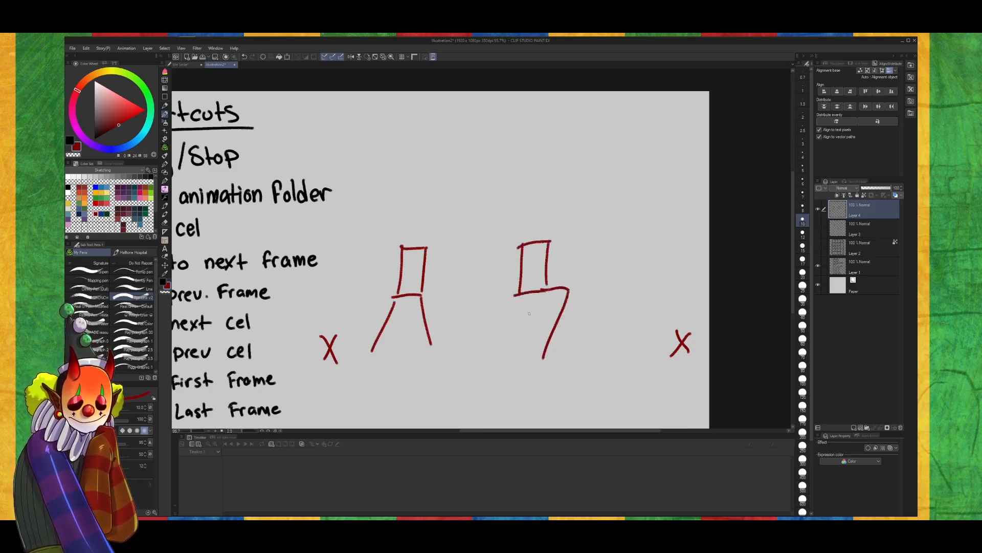
pyautogui.hotkey('ctrl', 'z')
pyautogui.moveTo(549, 290)
pyautogui.mouseDown()
pyautogui.moveTo(569, 291)
pyautogui.moveTo(540, 332)
pyautogui.mouseUp()
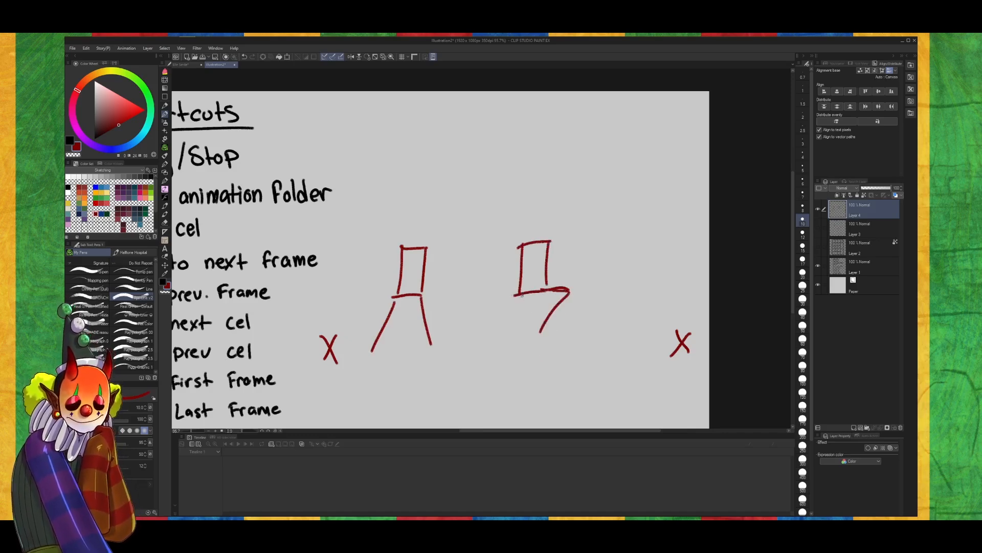
pyautogui.moveTo(522, 294); pyautogui.dragTo(522, 352)
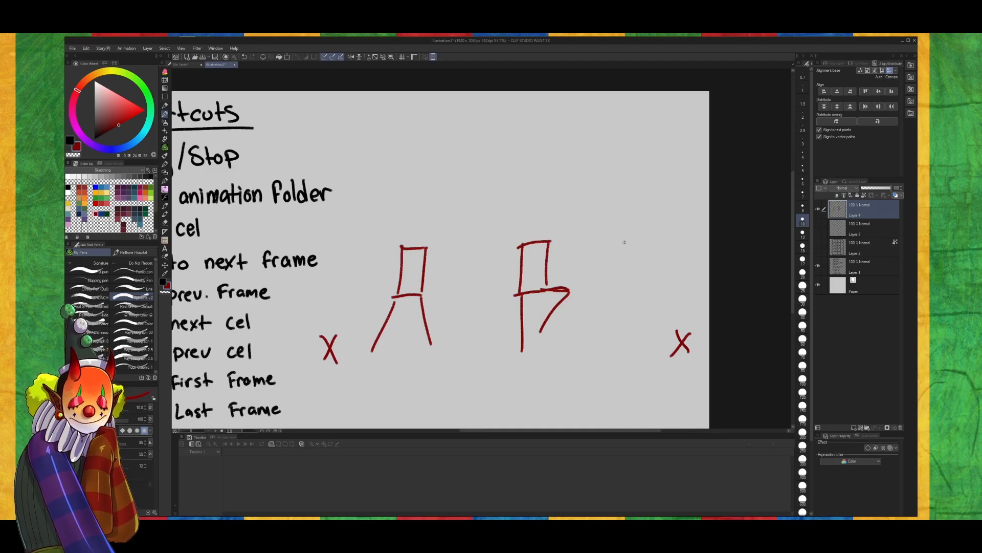
# Draw a third torso with legs apart beside the far X, and add heads above the three figures
pyautogui.moveTo(624, 241)
pyautogui.mouseDown()
pyautogui.moveTo(658, 242)
pyautogui.moveTo(623, 285)
pyautogui.mouseUp()
pyautogui.moveTo(661, 243)
pyautogui.mouseDown()
pyautogui.moveTo(655, 296)
pyautogui.moveTo(621, 298)
pyautogui.moveTo(658, 294)
pyautogui.moveTo(597, 347)
pyautogui.mouseUp()
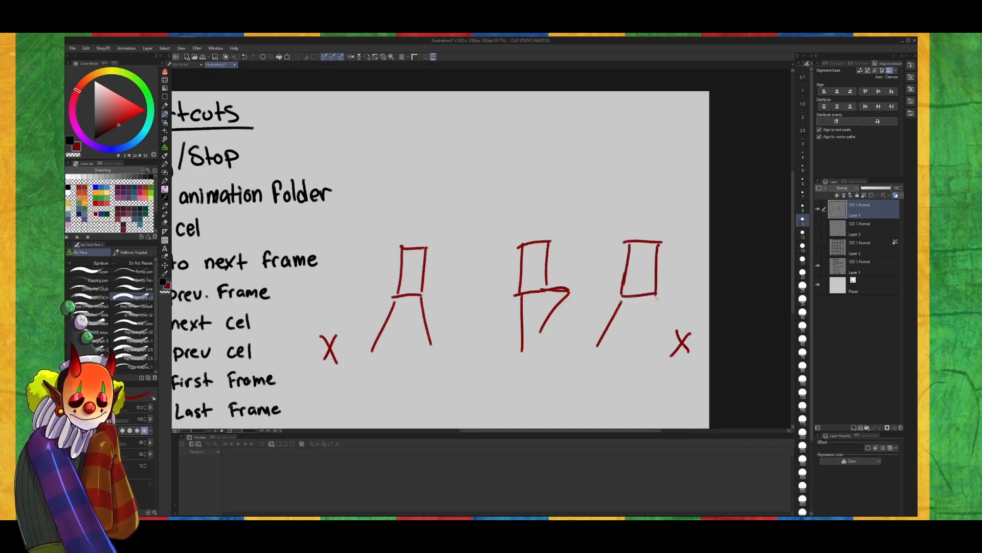
pyautogui.moveTo(656, 297); pyautogui.dragTo(667, 343)
pyautogui.moveTo(412, 210)
pyautogui.mouseDown()
pyautogui.moveTo(402, 223)
pyautogui.moveTo(415, 207)
pyautogui.mouseUp()
pyautogui.hotkey('ctrl', 'z')
pyautogui.moveTo(536, 205)
pyautogui.mouseDown()
pyautogui.moveTo(532, 237)
pyautogui.moveTo(538, 206)
pyautogui.mouseUp()
pyautogui.moveTo(634, 204); pyautogui.dragTo(632, 205)
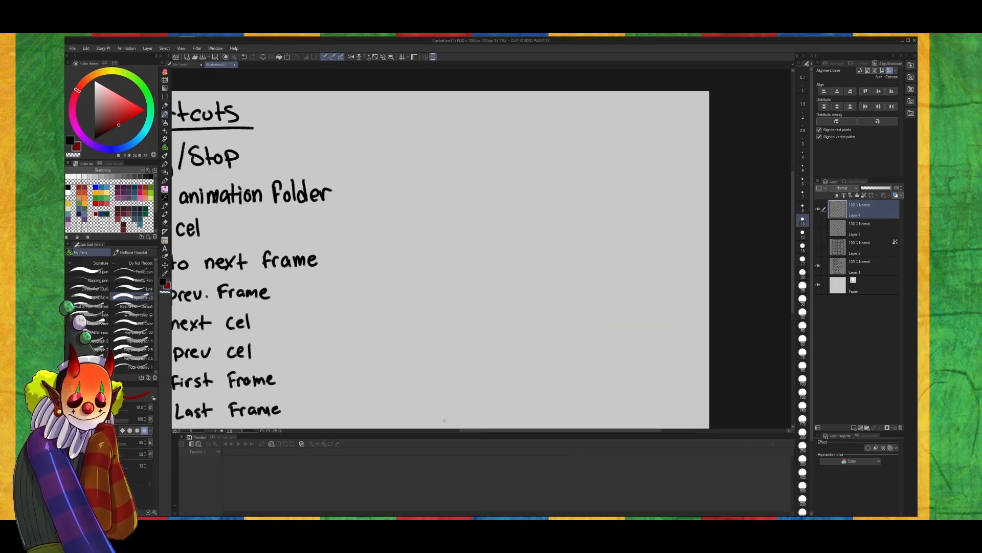
# Draw a single dark red figure with an oval head, rectangular torso and two straight legs on the cleared layer
pyautogui.moveTo(513, 205)
pyautogui.mouseDown()
pyautogui.moveTo(518, 242)
pyautogui.moveTo(513, 205)
pyautogui.mouseUp()
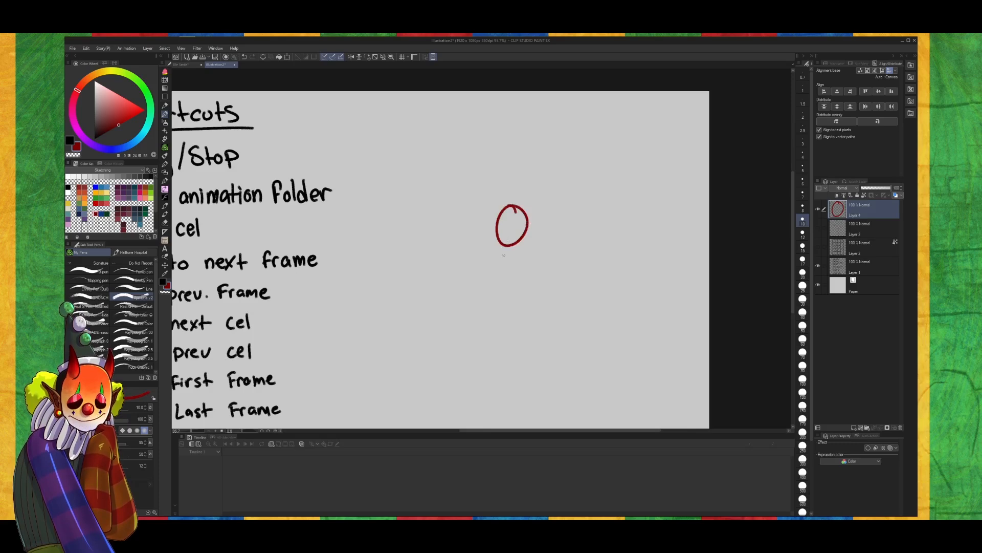
pyautogui.moveTo(500, 257)
pyautogui.mouseDown()
pyautogui.moveTo(527, 251)
pyautogui.moveTo(501, 330)
pyautogui.mouseUp()
pyautogui.moveTo(527, 259)
pyautogui.mouseDown()
pyautogui.moveTo(527, 333)
pyautogui.moveTo(499, 378)
pyautogui.mouseUp()
pyautogui.moveTo(527, 331); pyautogui.dragTo(528, 377)
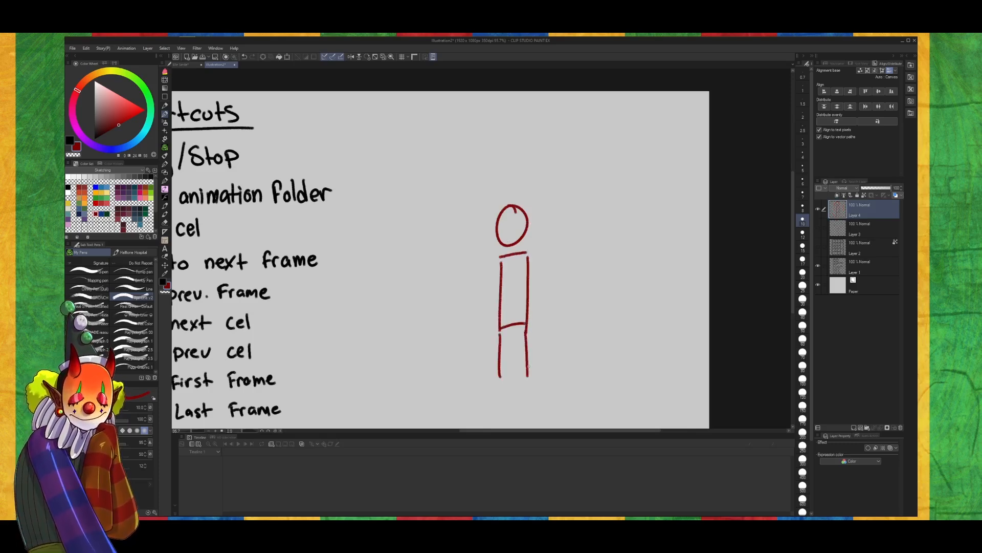
# Overlay a black pose with spread legs and a lower head on the red figure, and draw two circling arrows above it
pyautogui.press('x')
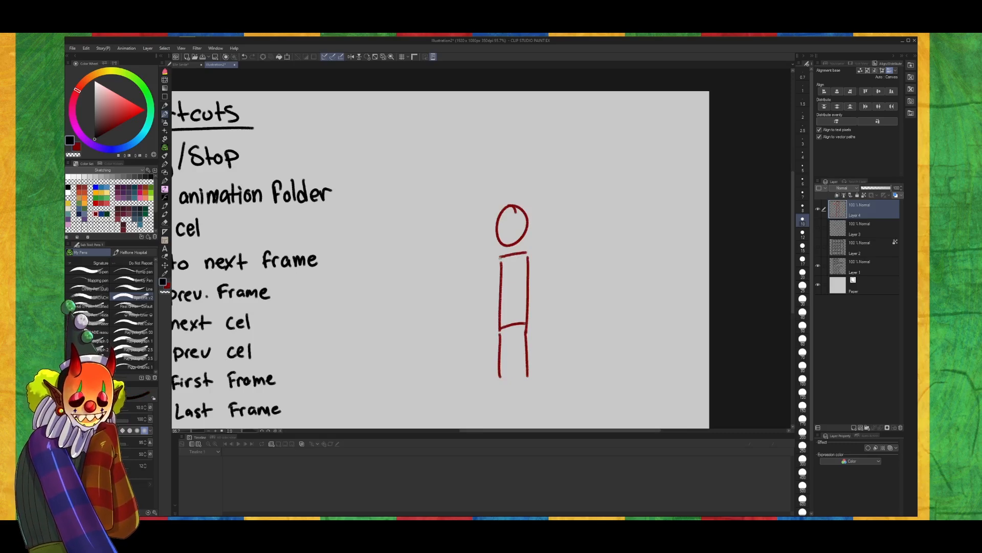
pyautogui.moveTo(500, 257)
pyautogui.mouseDown()
pyautogui.moveTo(532, 256)
pyautogui.moveTo(526, 322)
pyautogui.mouseUp()
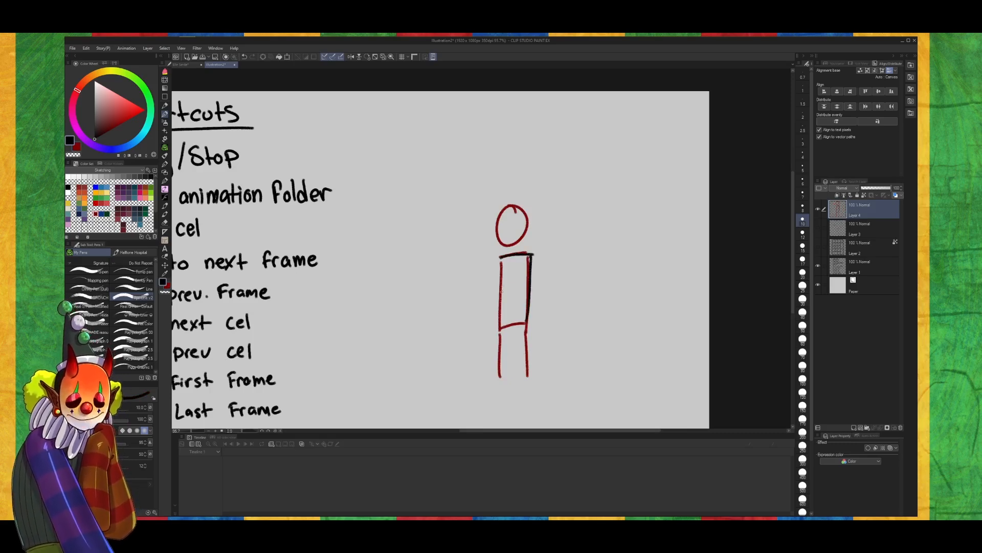
pyautogui.moveTo(502, 261)
pyautogui.mouseDown()
pyautogui.moveTo(500, 326)
pyautogui.moveTo(527, 323)
pyautogui.moveTo(550, 361)
pyautogui.mouseUp()
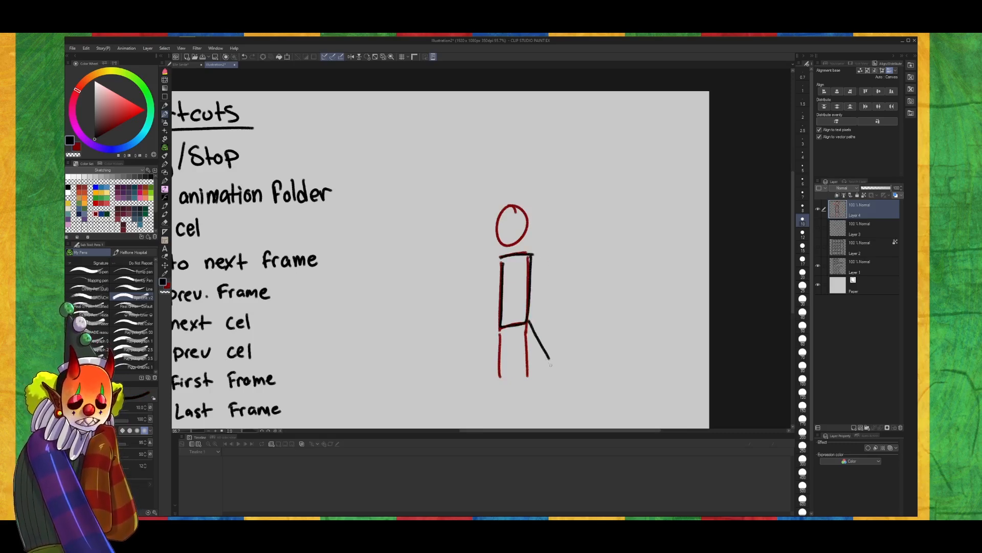
pyautogui.hotkey('ctrl', 'z')
pyautogui.moveTo(528, 323)
pyautogui.mouseDown()
pyautogui.moveTo(544, 365)
pyautogui.moveTo(487, 350)
pyautogui.moveTo(479, 375)
pyautogui.mouseUp()
pyautogui.moveTo(515, 216)
pyautogui.mouseDown()
pyautogui.moveTo(502, 236)
pyautogui.moveTo(516, 217)
pyautogui.mouseUp()
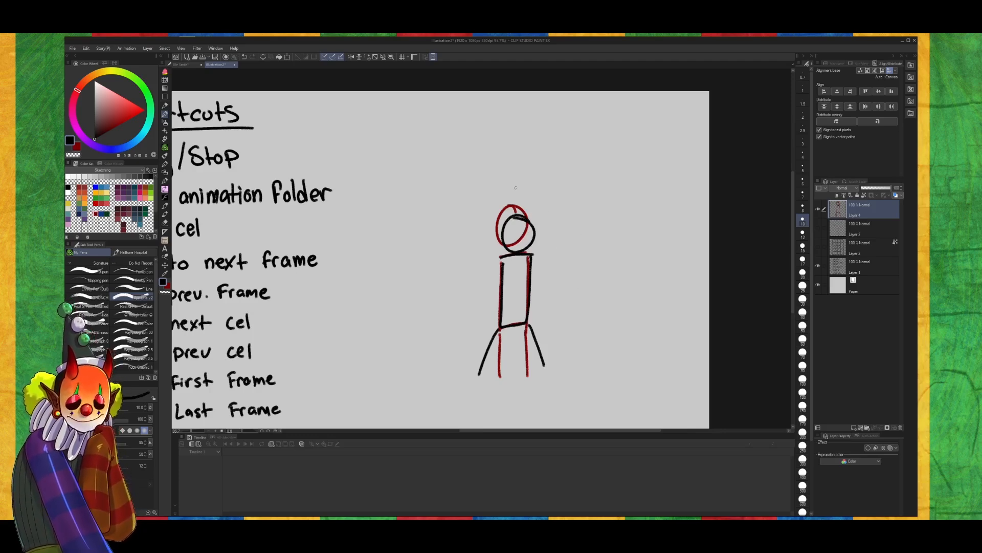
pyautogui.moveTo(514, 192)
pyautogui.mouseDown()
pyautogui.moveTo(492, 172)
pyautogui.moveTo(512, 174)
pyautogui.moveTo(511, 165)
pyautogui.moveTo(511, 177)
pyautogui.moveTo(533, 174)
pyautogui.moveTo(524, 197)
pyautogui.mouseUp()
pyautogui.hotkey('ctrl', 'z')
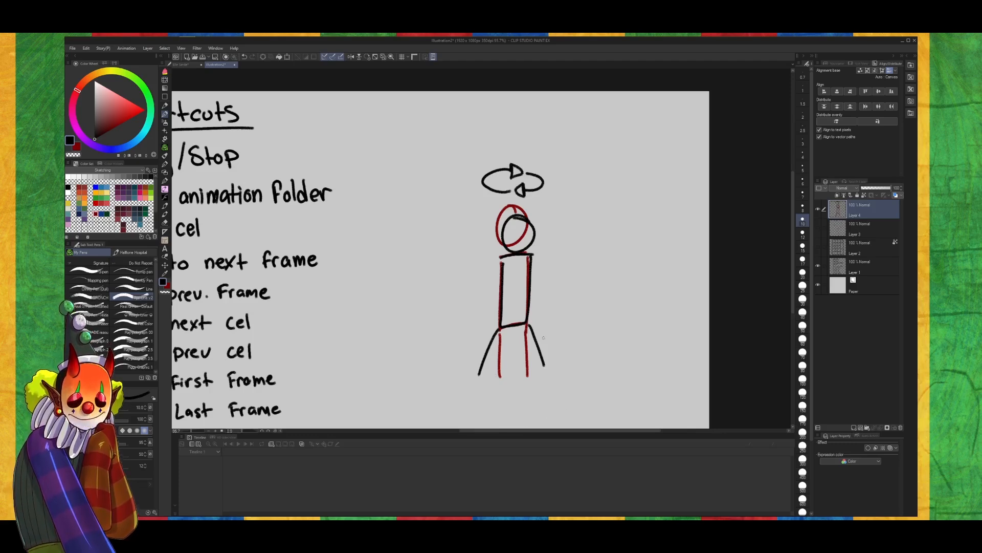
# Move the figure sketch closer to the handwritten list and label it with a circled A beneath its legs
pyautogui.press('k')
pyautogui.moveTo(544, 338); pyautogui.dragTo(436, 351)
pyautogui.press('p')
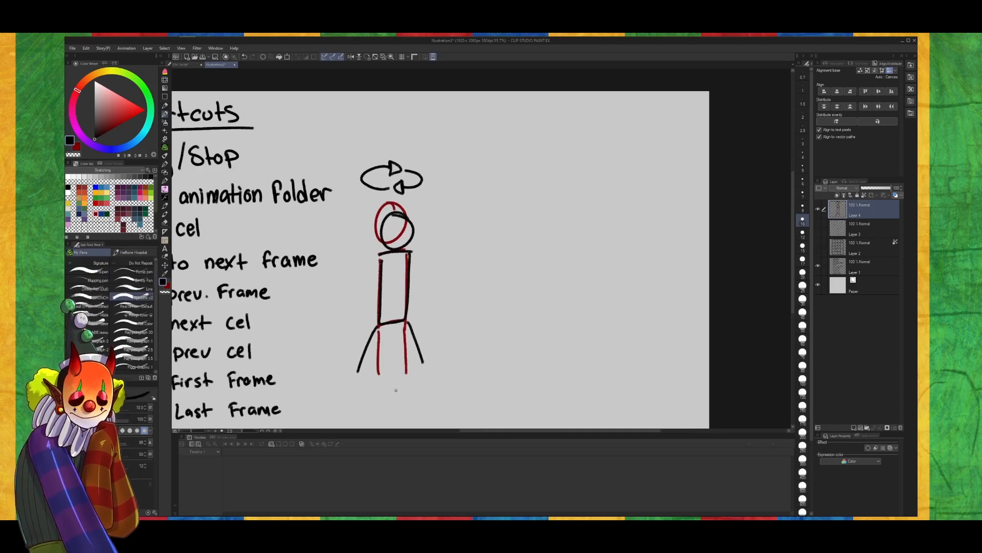
pyautogui.moveTo(396, 410)
pyautogui.mouseDown()
pyautogui.moveTo(410, 409)
pyautogui.moveTo(407, 400)
pyautogui.mouseUp()
pyautogui.moveTo(405, 382)
pyautogui.mouseDown()
pyautogui.moveTo(390, 395)
pyautogui.moveTo(404, 384)
pyautogui.mouseUp()
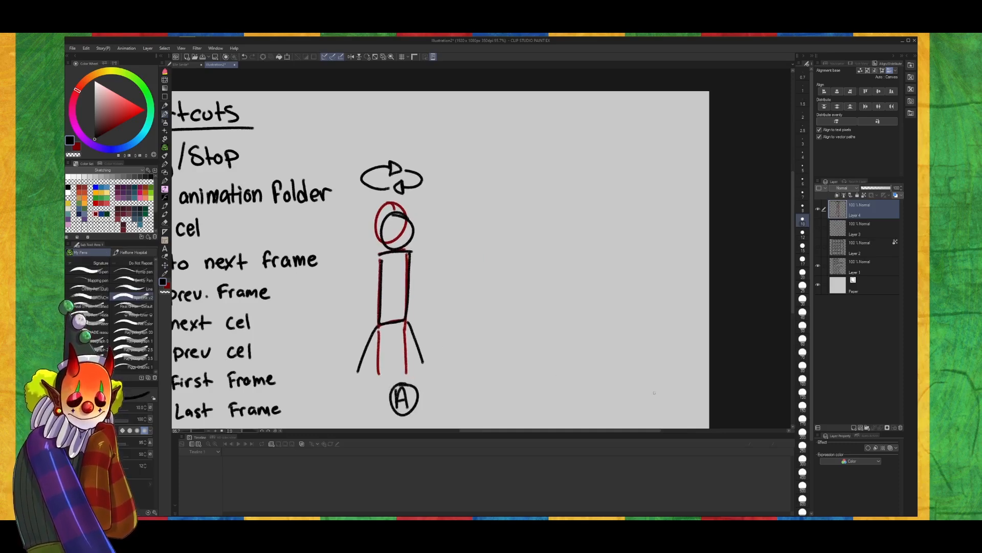
# Write a circled B level with the circled A at the canvas's far side and draw a long horizontal arrow from A towards it
pyautogui.moveTo(654, 390)
pyautogui.mouseDown()
pyautogui.moveTo(653, 414)
pyautogui.moveTo(669, 389)
pyautogui.mouseUp()
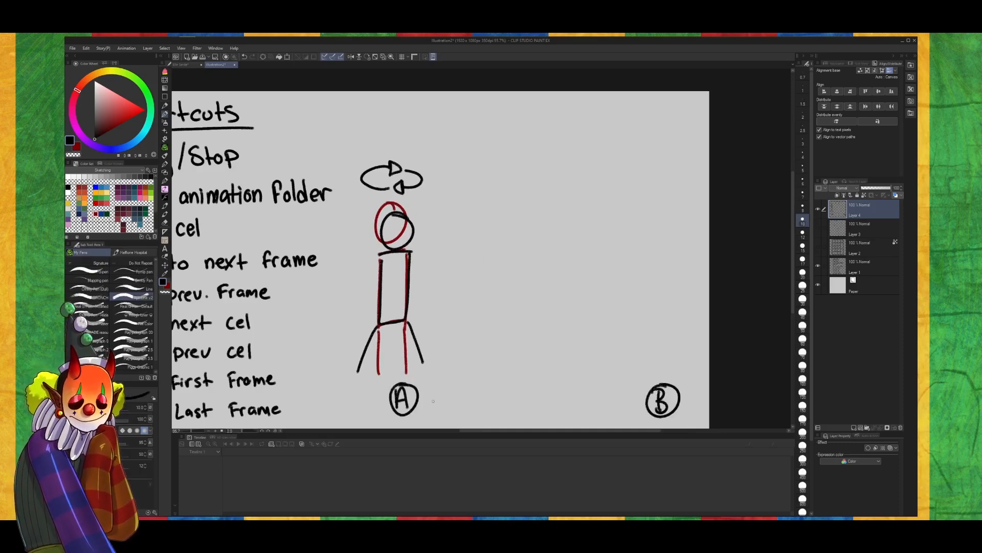
pyautogui.moveTo(427, 401); pyautogui.dragTo(563, 394)
pyautogui.hotkey('ctrl', 'z')
pyautogui.moveTo(426, 402)
pyautogui.mouseDown()
pyautogui.moveTo(594, 402)
pyautogui.moveTo(569, 408)
pyautogui.mouseUp()
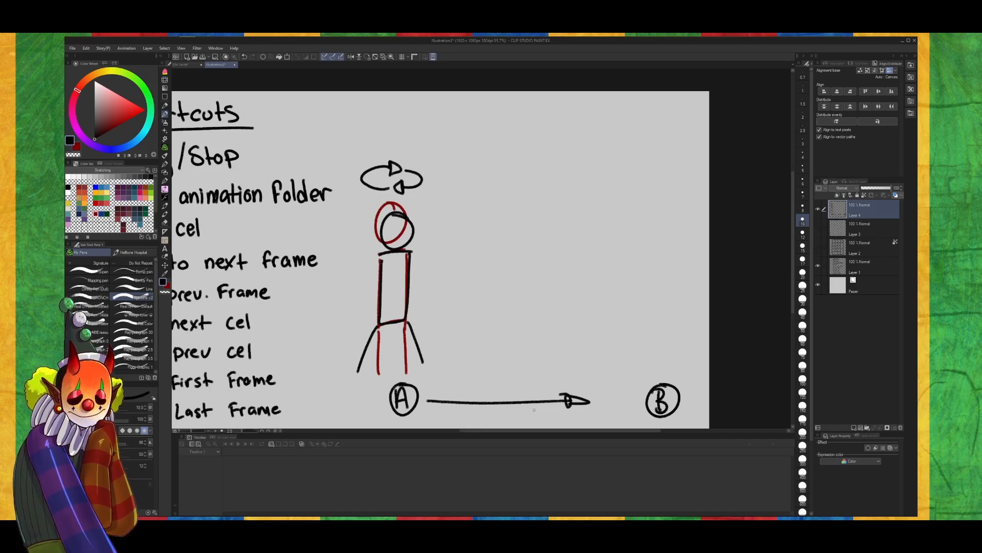
# Play the blue head-turn sketch animation in the other open document, stop it, and return to the illustration with the shortcut list
pyautogui.click(184, 64)
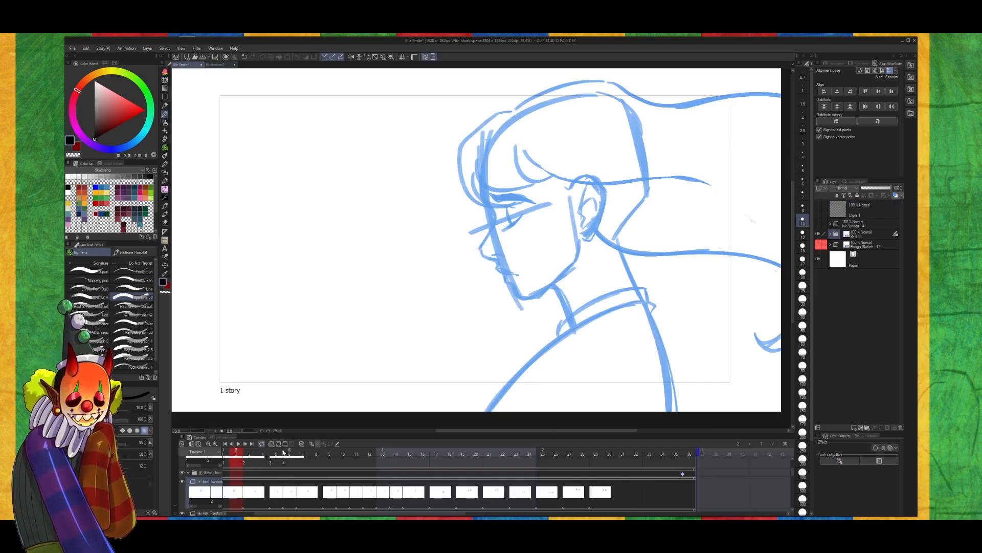
pyautogui.click(239, 445)
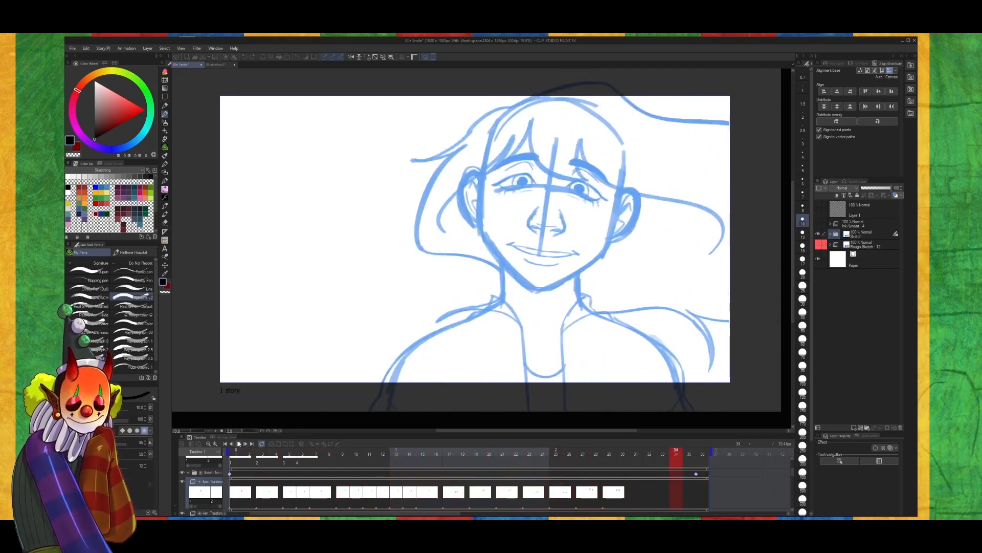
pyautogui.click(238, 444)
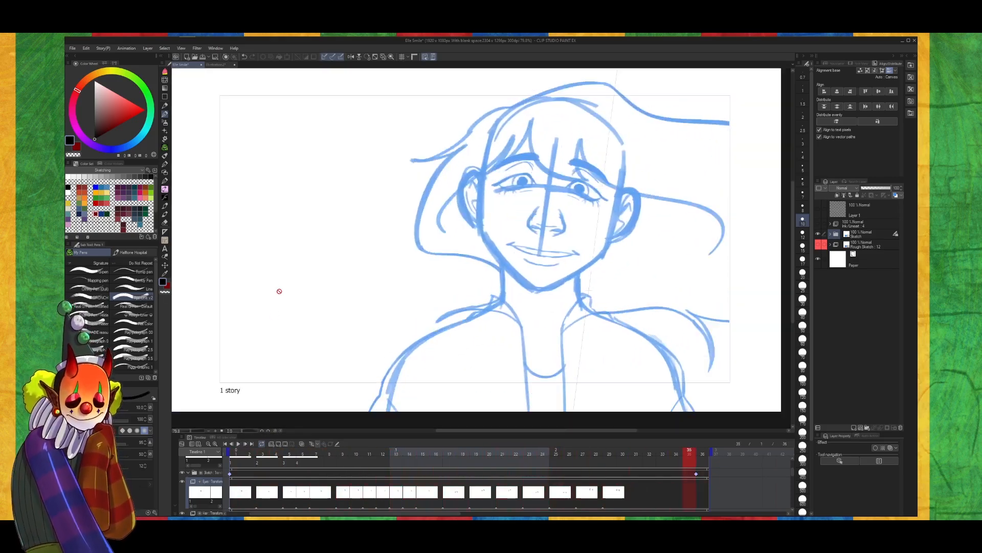
pyautogui.click(222, 65)
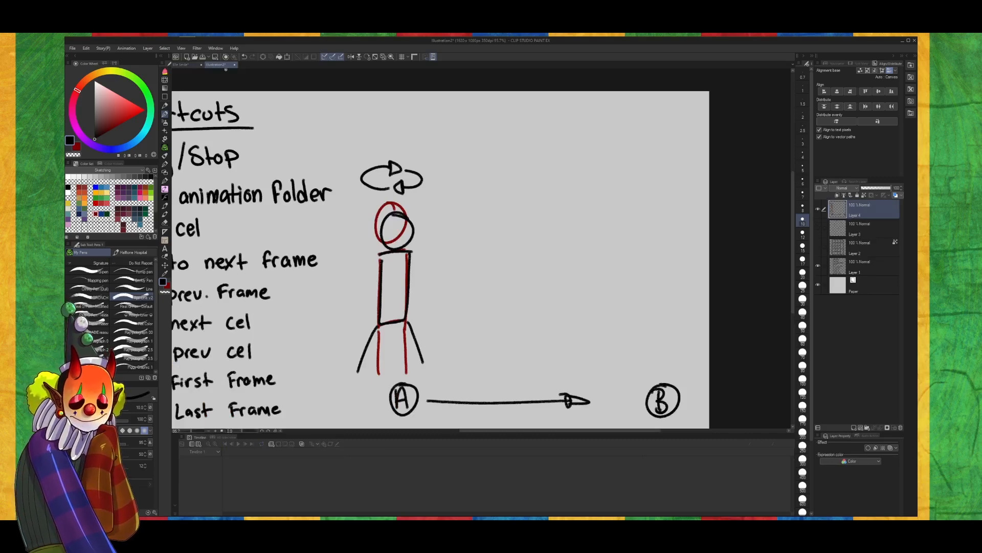